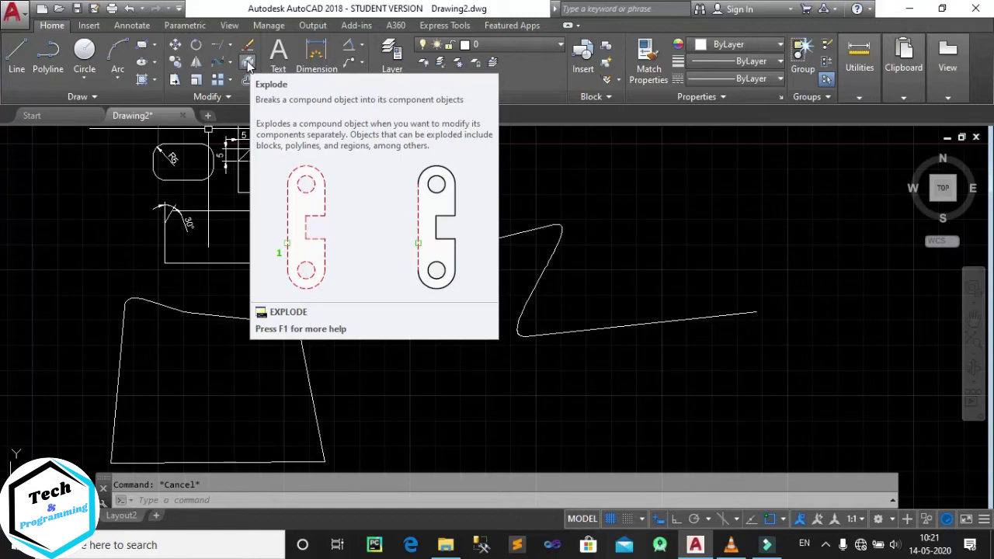
# Draw a closed four-sided polyline in the empty area to the right of the zigzag curve
pyautogui.scroll(-2, 657, 288)
pyautogui.moveTo(629, 288)
pyautogui.mouseDown(button='middle')
pyautogui.moveTo(469, 293)
pyautogui.moveTo(364, 273)
pyautogui.mouseUp(button='middle')
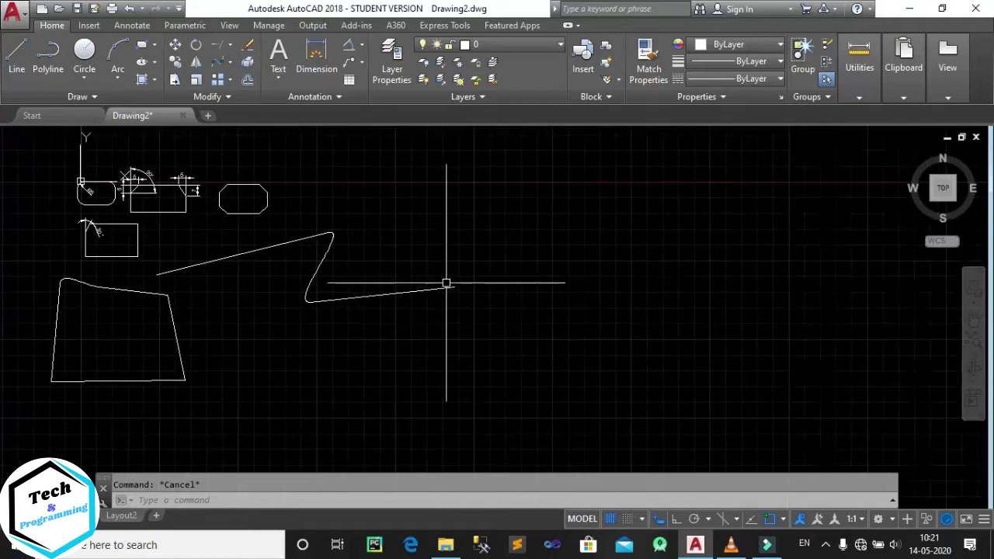
pyautogui.click(49, 53)
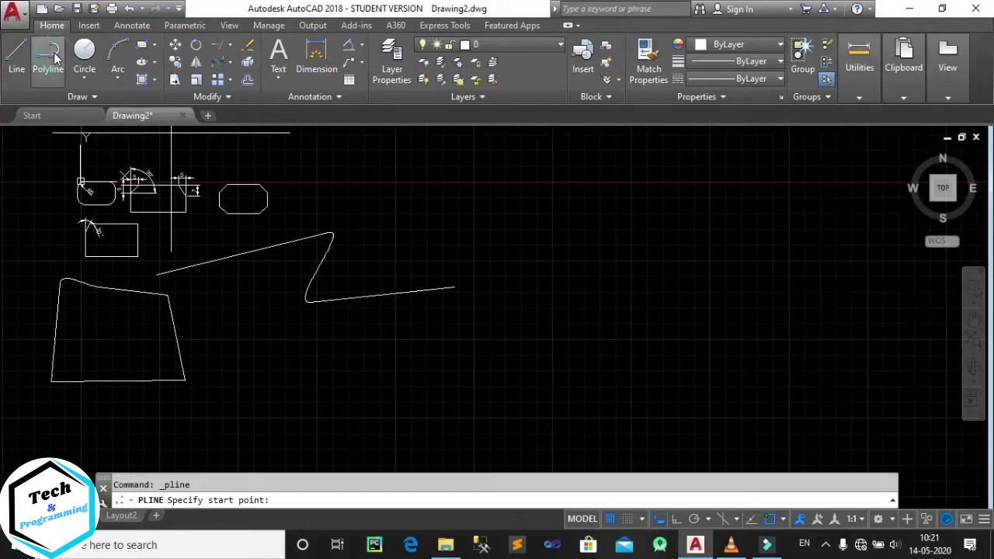
pyautogui.click(587, 231)
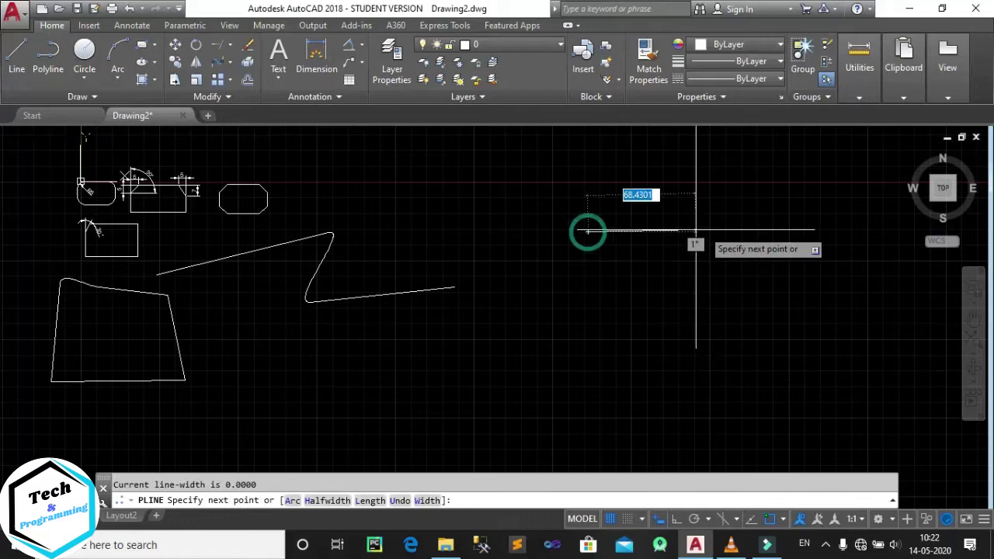
pyautogui.click(770, 225)
pyautogui.click(776, 378)
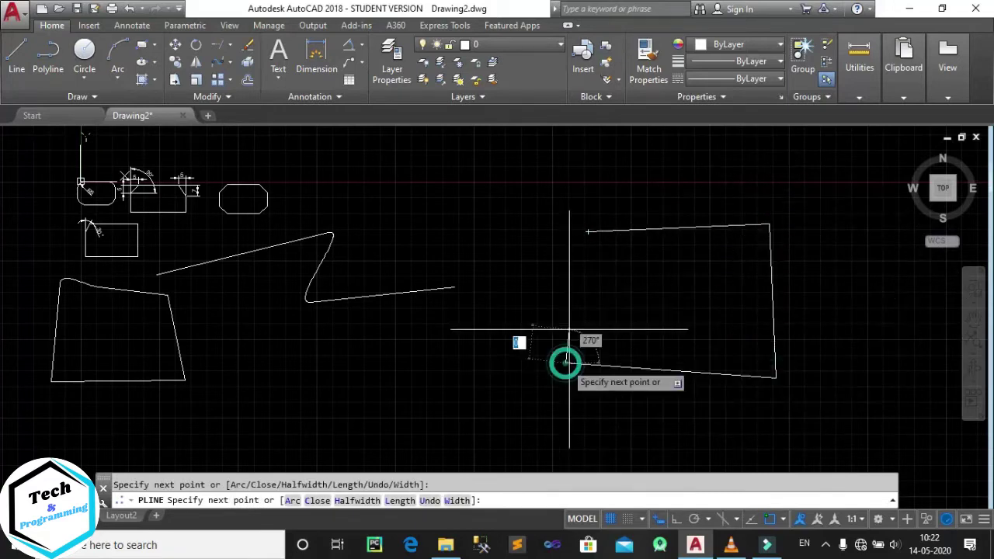
pyautogui.click(567, 362)
pyautogui.write('c')
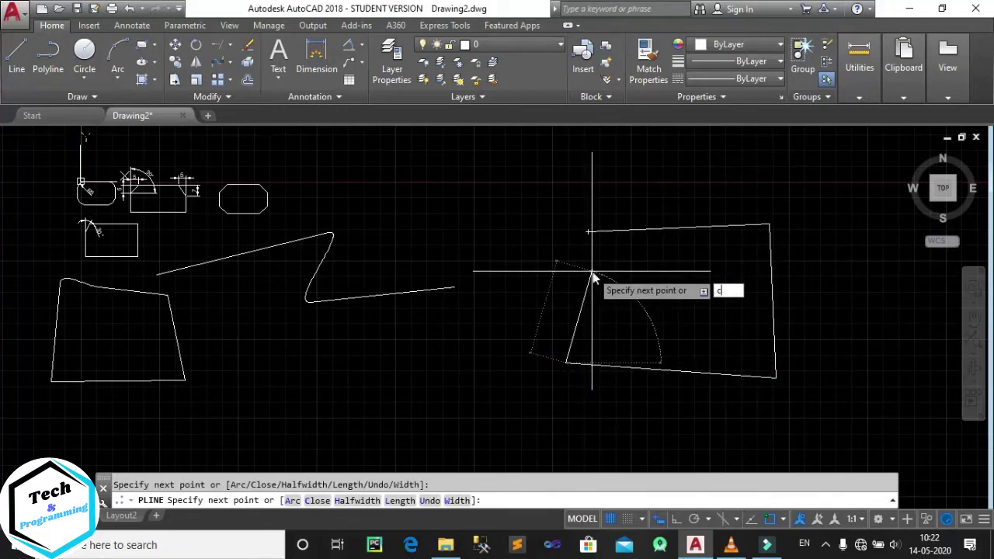
pyautogui.press('Return')
# Check that the new four-sided polyline selects as one object, and explode it into separate lines
pyautogui.moveTo(592, 271)
pyautogui.mouseDown(button='middle')
pyautogui.moveTo(415, 268)
pyautogui.moveTo(288, 246)
pyautogui.moveTo(310, 230)
pyautogui.mouseUp(button='middle')
pyautogui.scroll(2, 288, 246)
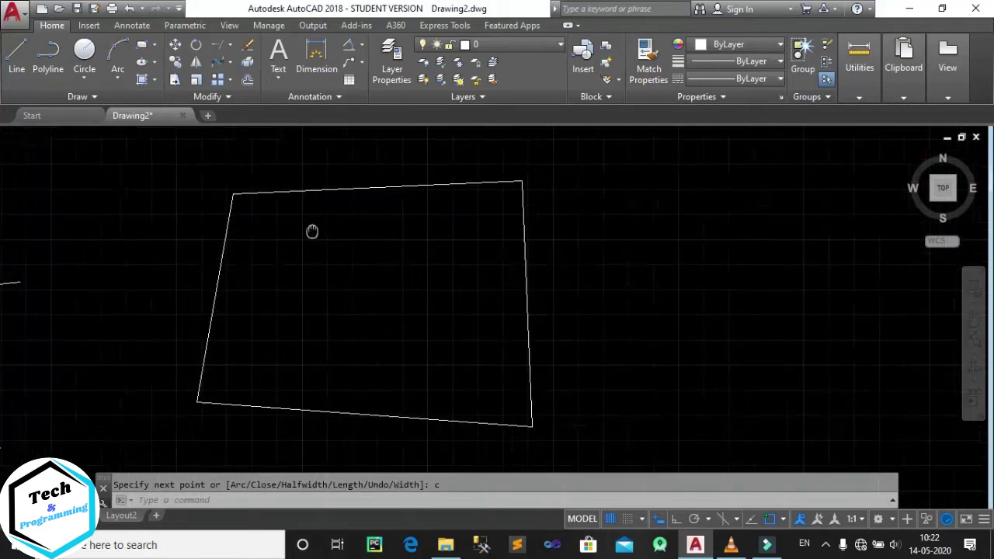
pyautogui.click(321, 188)
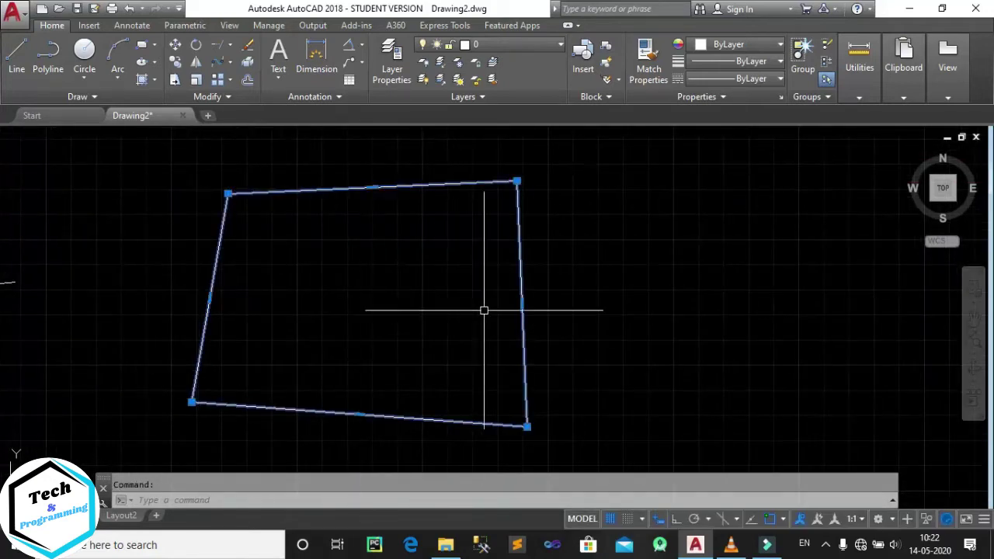
pyautogui.press('Escape')
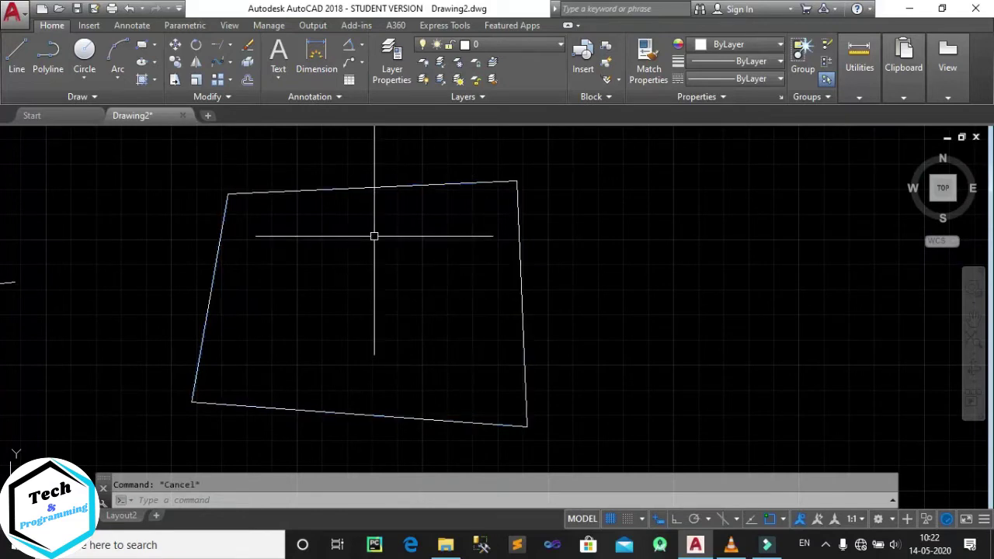
pyautogui.click(248, 62)
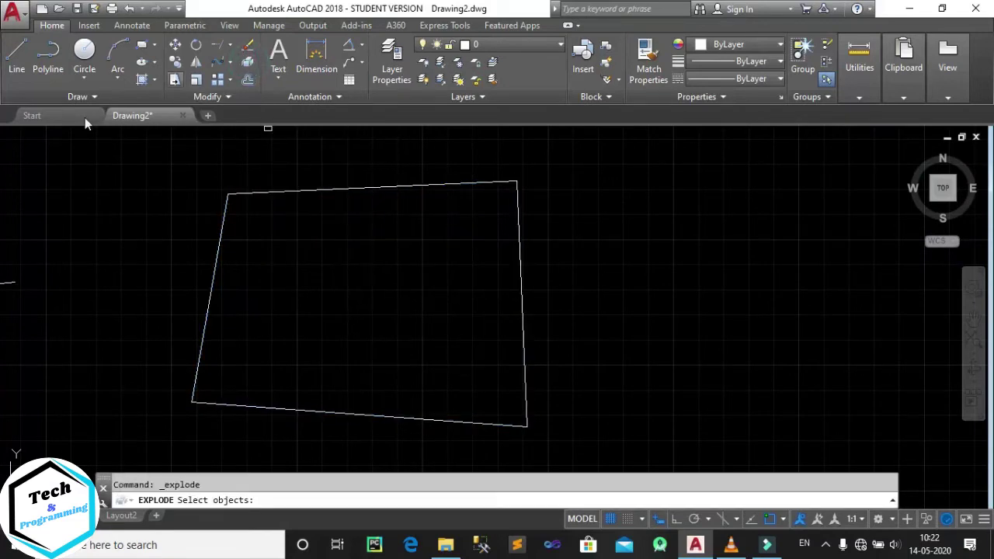
pyautogui.click(364, 188)
pyautogui.press('Return')
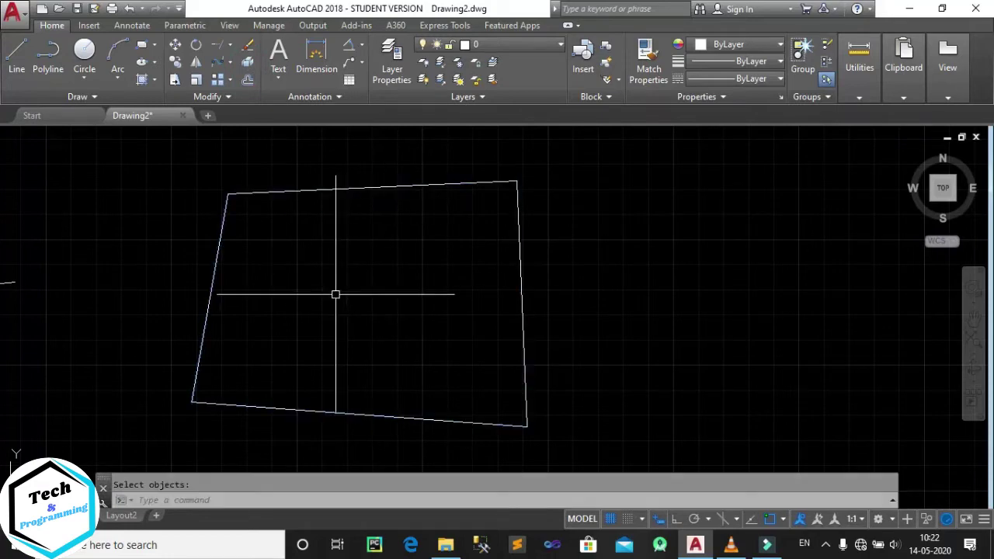
# Select each of the four sides of the exploded shape individually to check whether they are separate objects
pyautogui.click(375, 187)
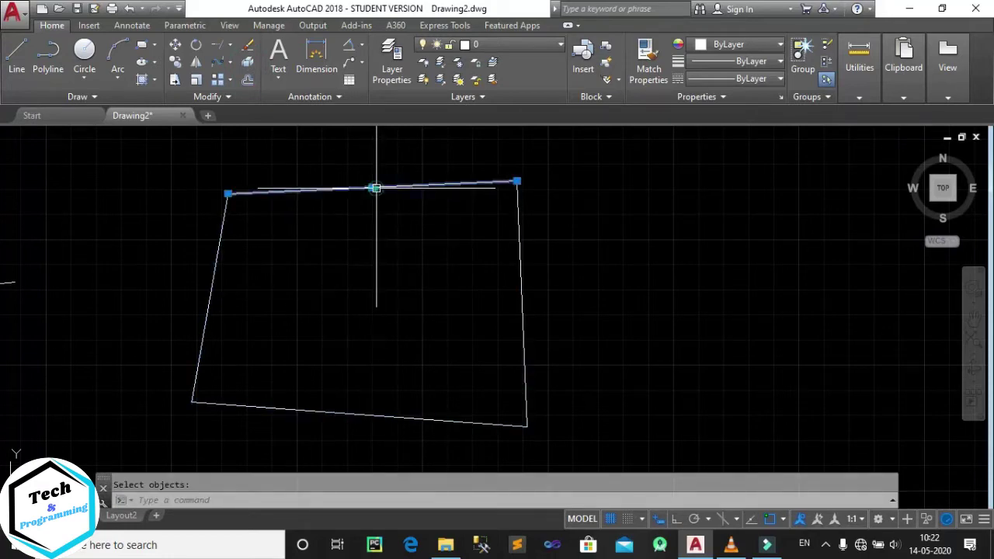
pyautogui.click(523, 308)
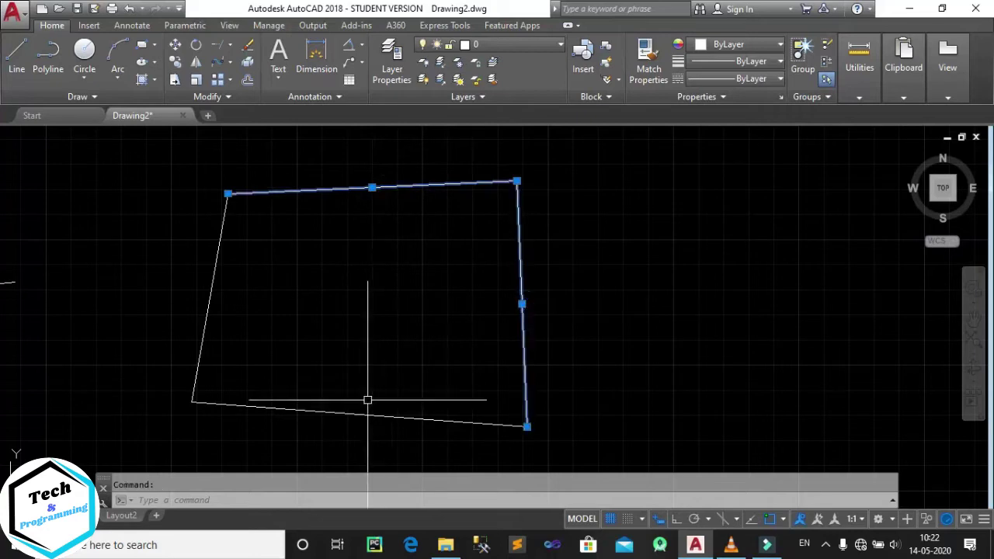
pyautogui.click(356, 413)
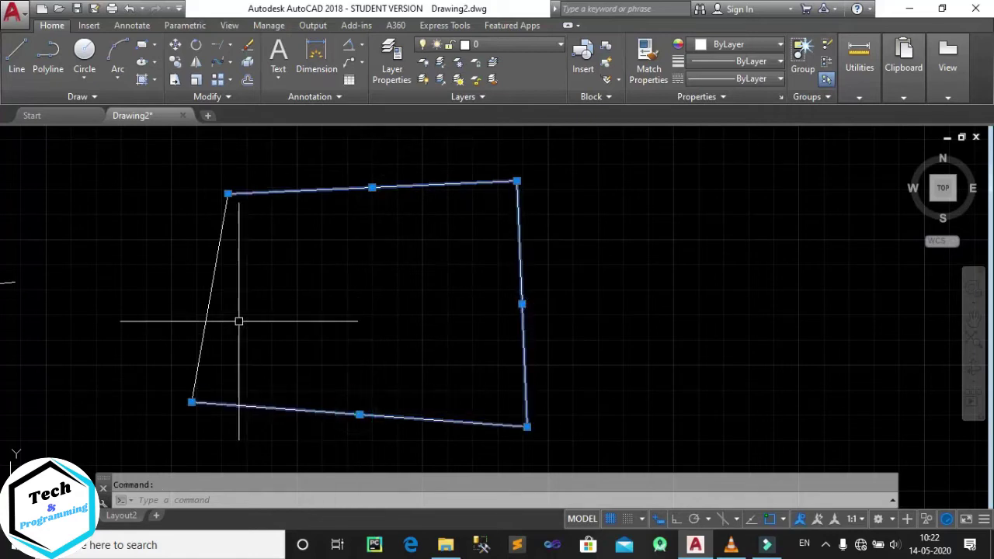
pyautogui.click(210, 285)
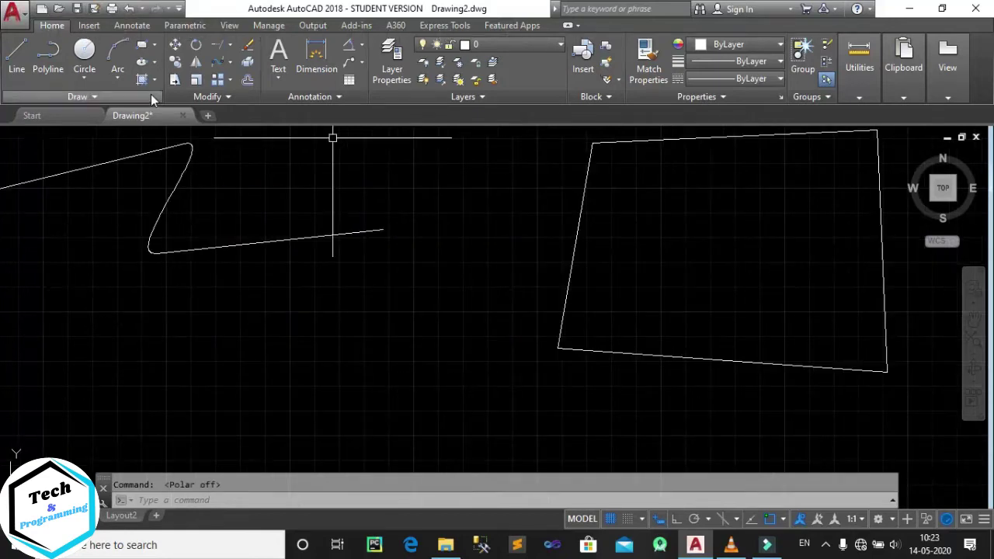
# Draw a closed four-sided figure with the Line command in the empty area below the zigzag curve
pyautogui.click(16, 54)
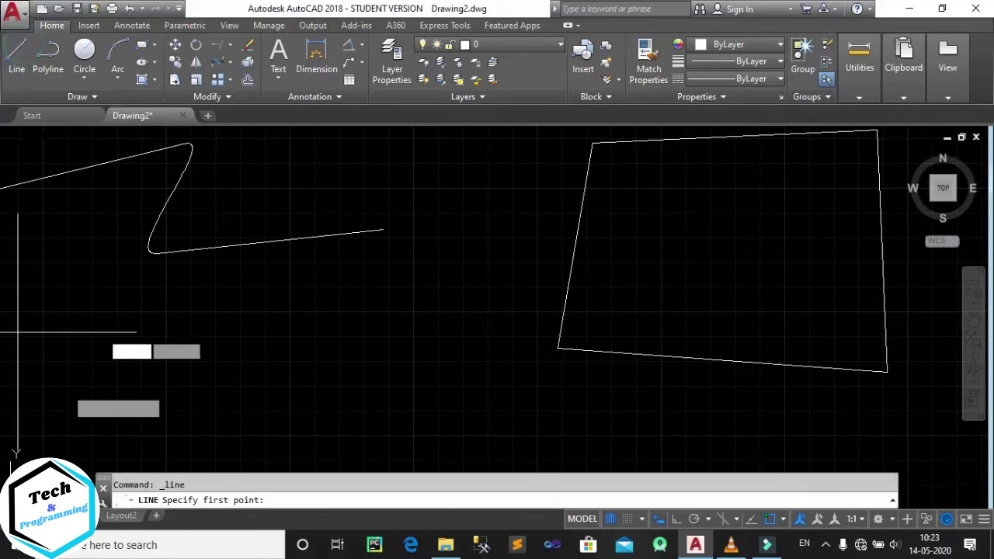
pyautogui.click(144, 329)
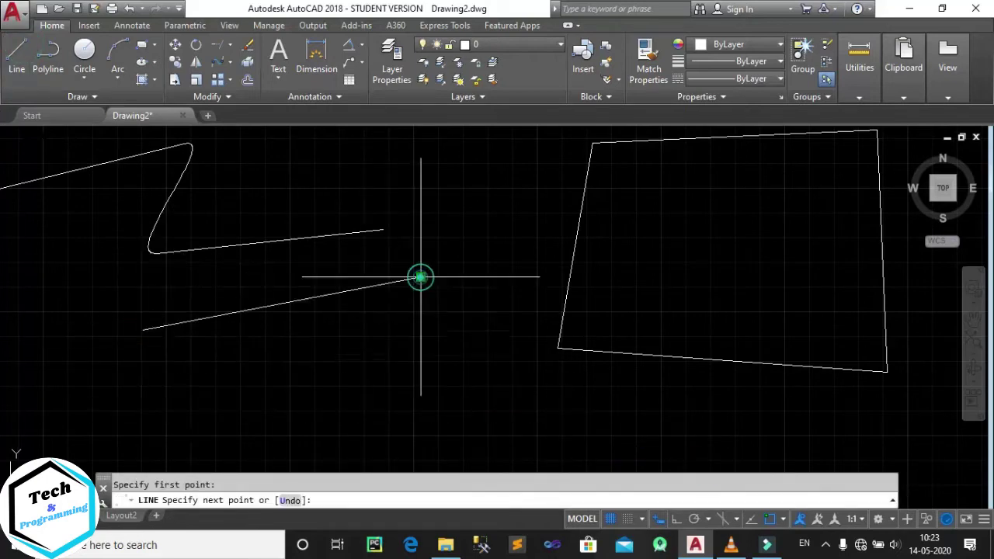
pyautogui.click(420, 277)
pyautogui.click(466, 428)
pyautogui.click(191, 425)
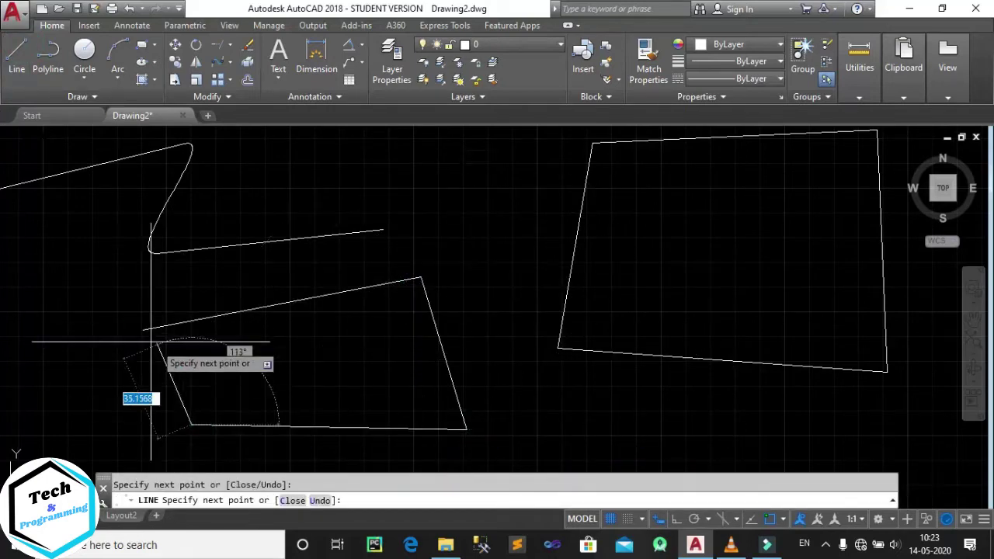
pyautogui.write('c')
pyautogui.press('Return')
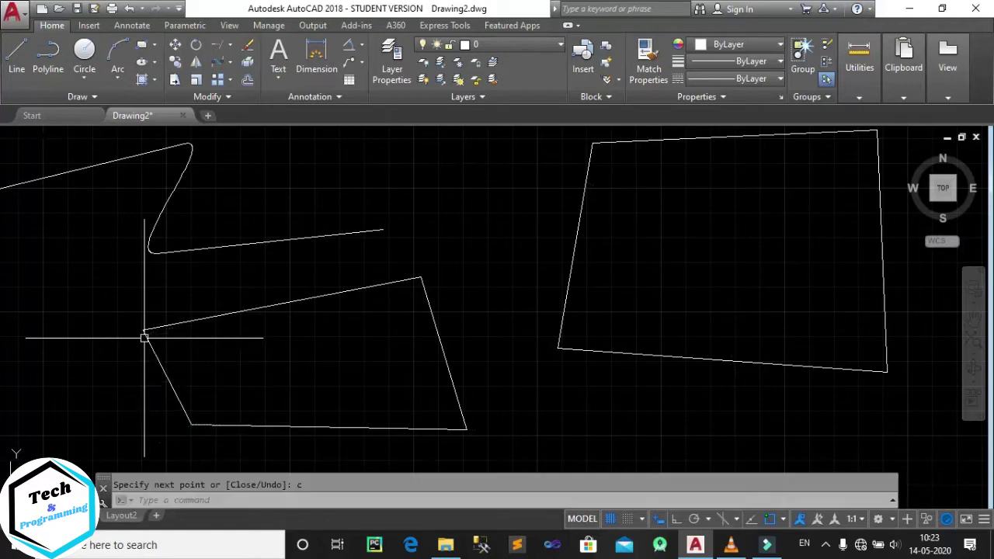
# Select three sides of the figure below the zigzag one by one to examine them as objects, and clear the selection
pyautogui.click(160, 327)
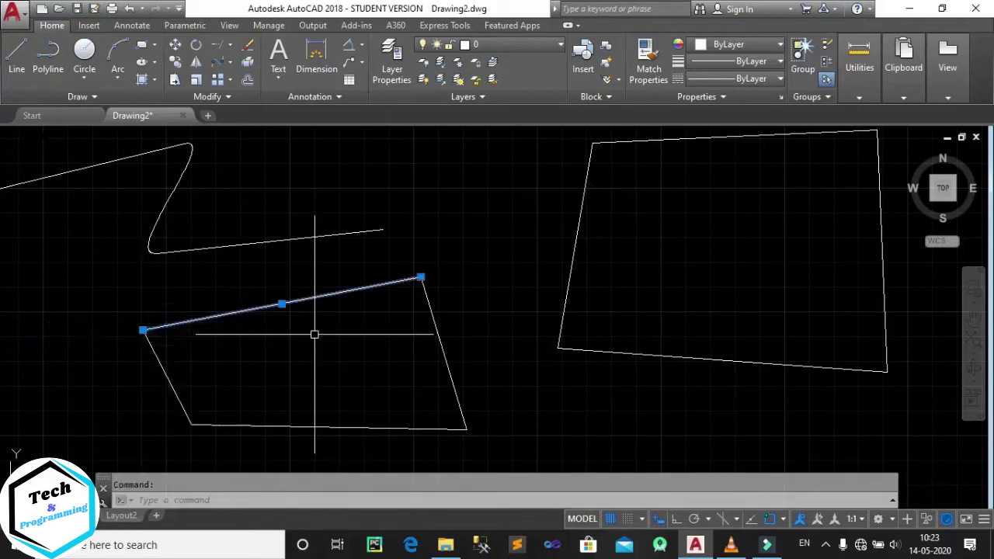
pyautogui.click(442, 343)
pyautogui.click(388, 427)
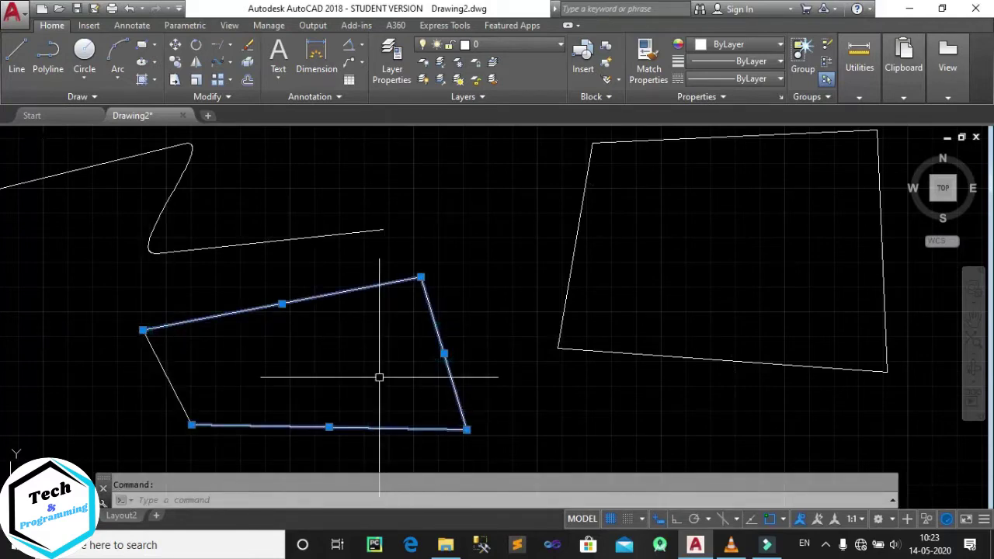
pyautogui.press('Escape')
# Join the four lines of the figure below the zigzag into one polyline and check how it selects
pyautogui.click(90, 284)
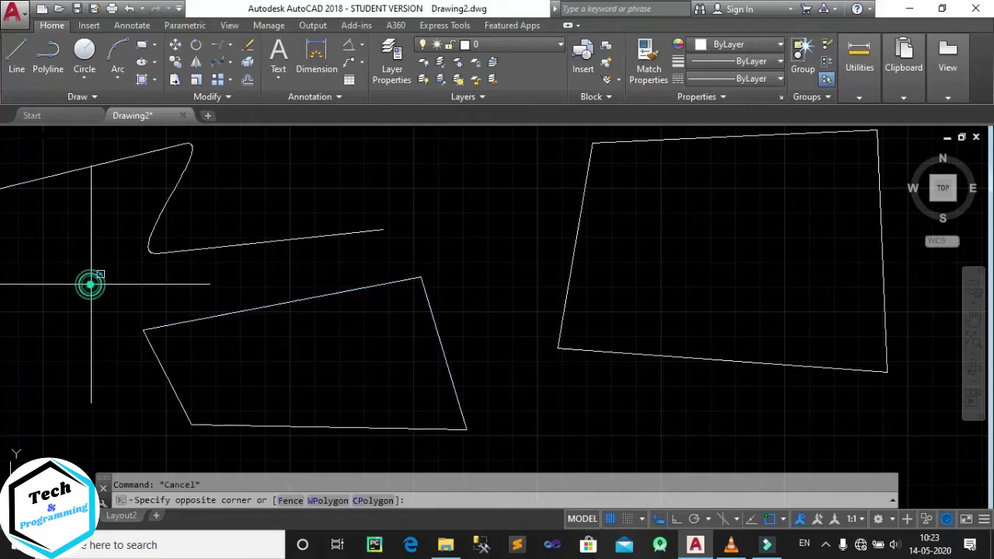
pyautogui.click(510, 461)
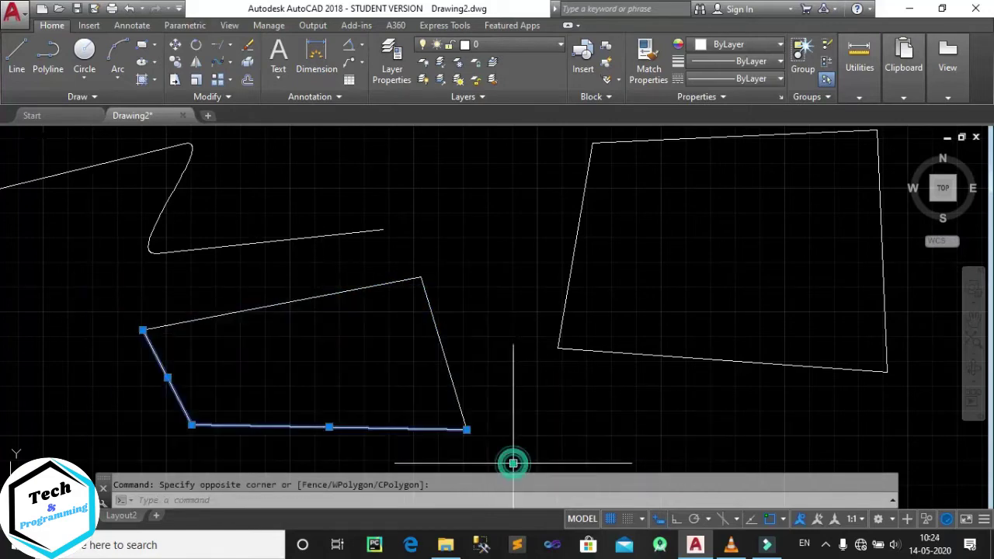
pyautogui.click(455, 388)
pyautogui.click(353, 293)
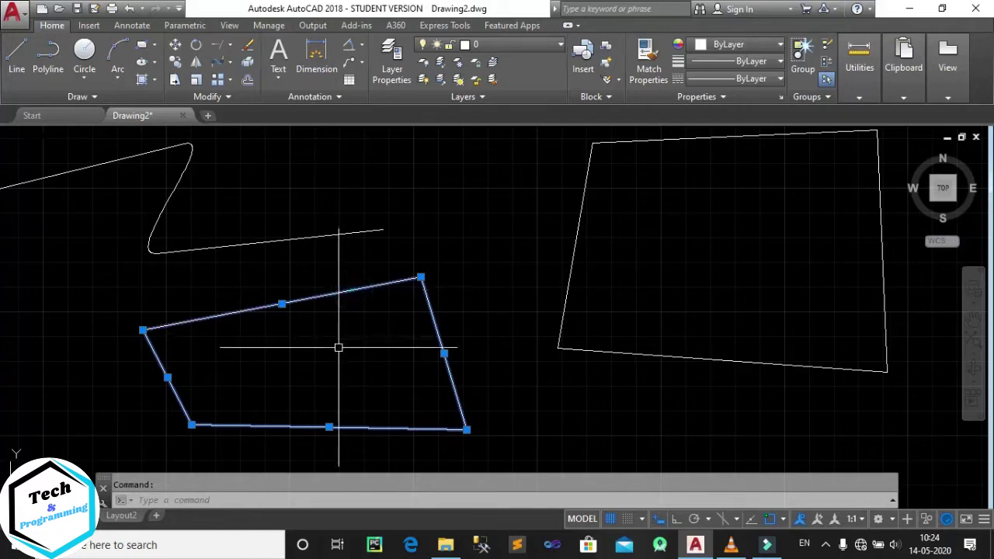
pyautogui.write('j')
pyautogui.press('Return')
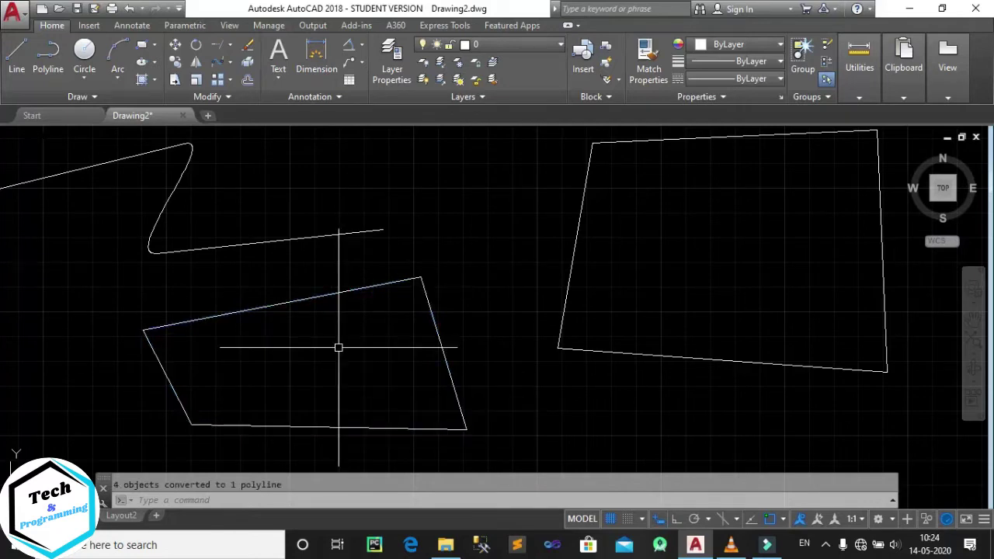
pyautogui.click(319, 296)
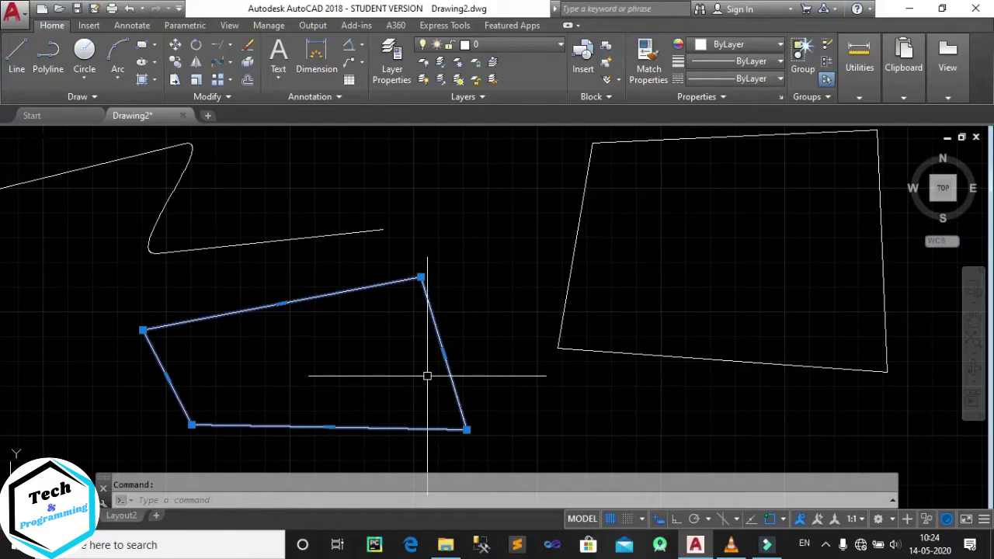
pyautogui.press('Escape')
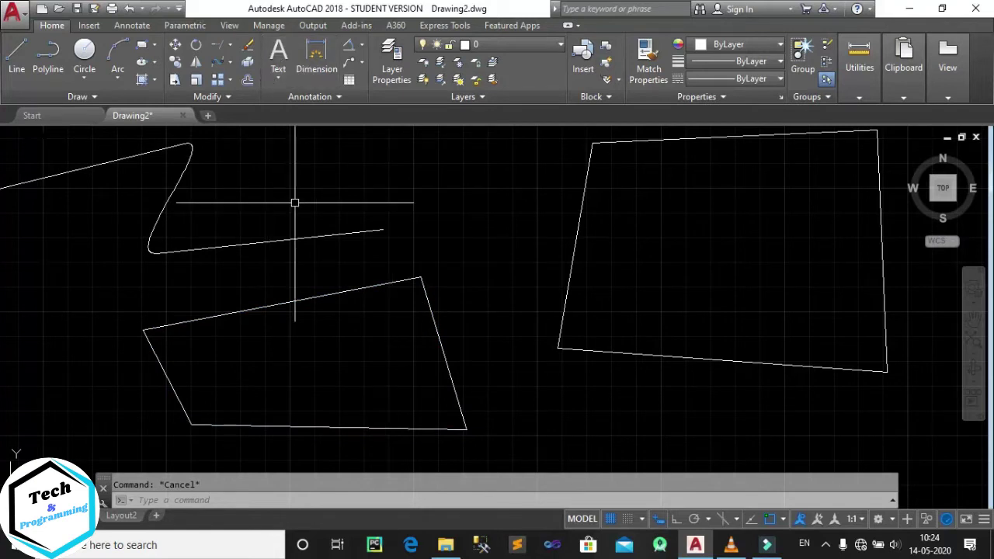
# Explode the joined polyline below the zigzag using the EXPLODE command
pyautogui.write('EXPLODE')
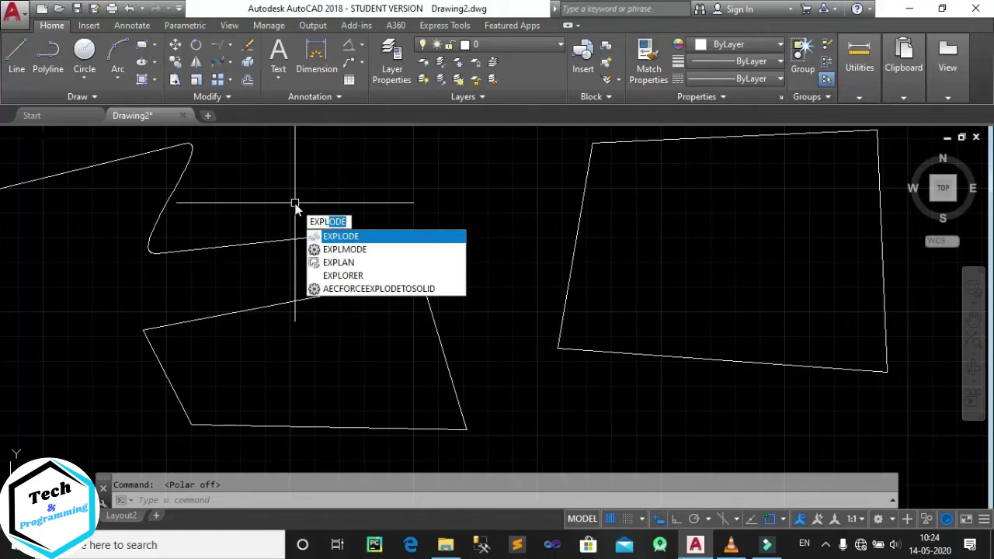
pyautogui.press('Return')
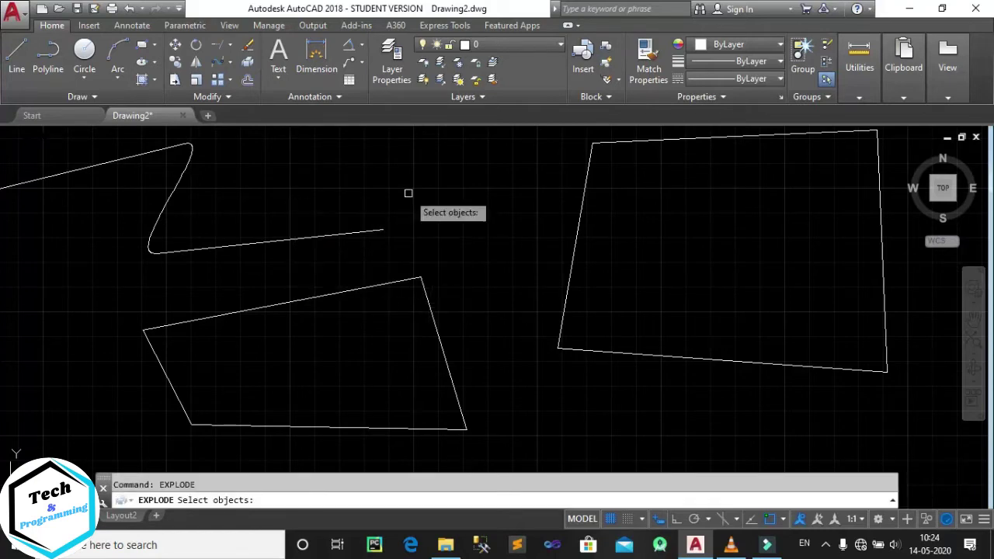
pyautogui.click(244, 309)
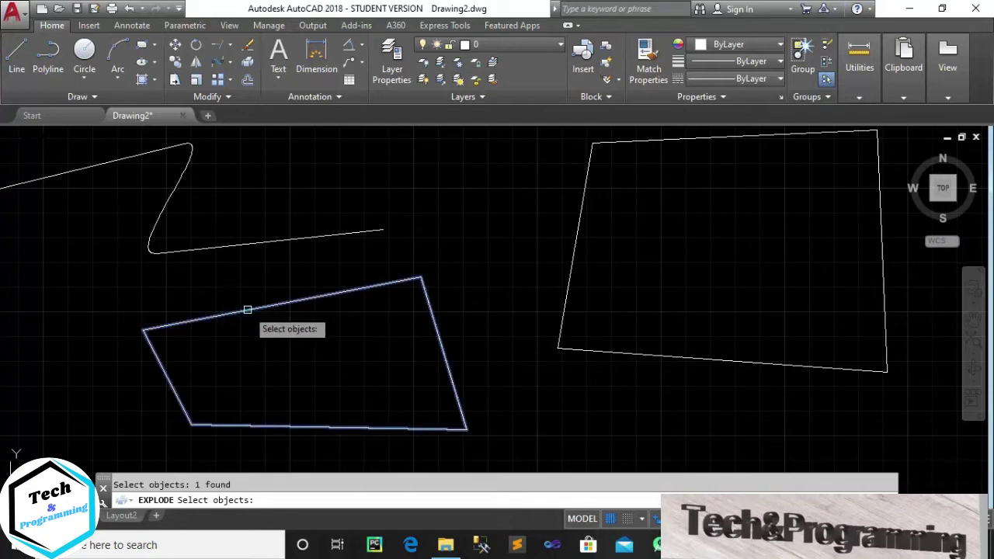
pyautogui.press('Return')
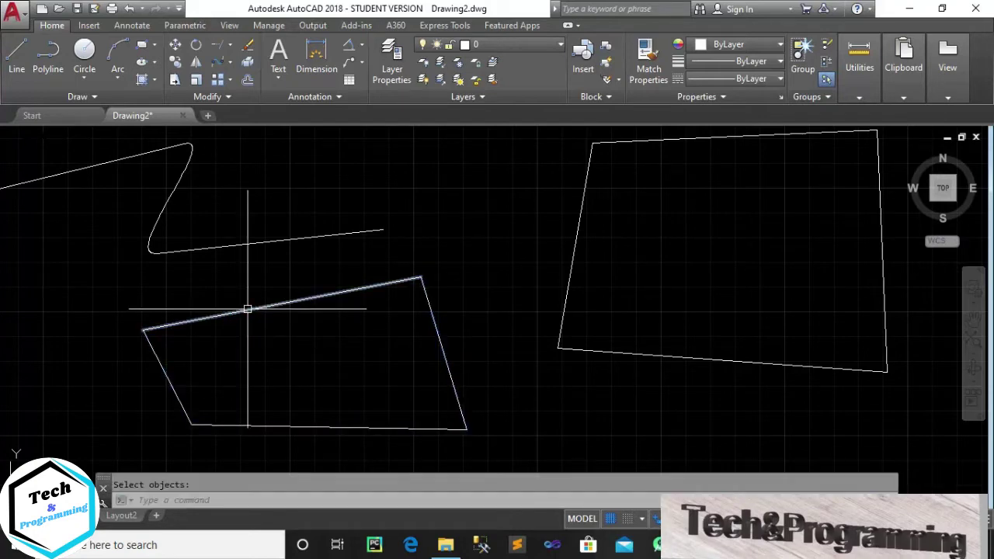
# Select each side of the exploded figure below the zigzag to check for separate lines, and clear the selection
pyautogui.click(247, 309)
pyautogui.click(161, 370)
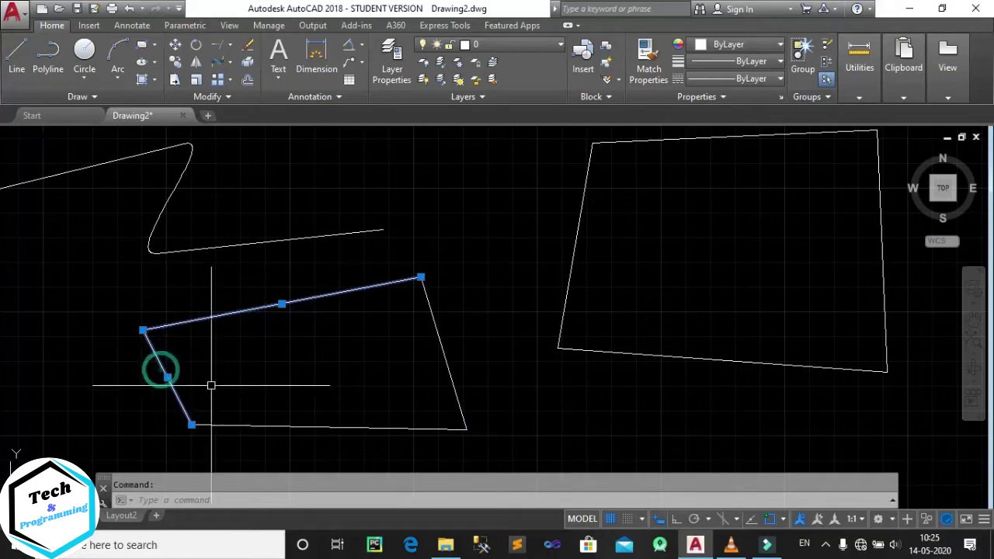
pyautogui.click(285, 427)
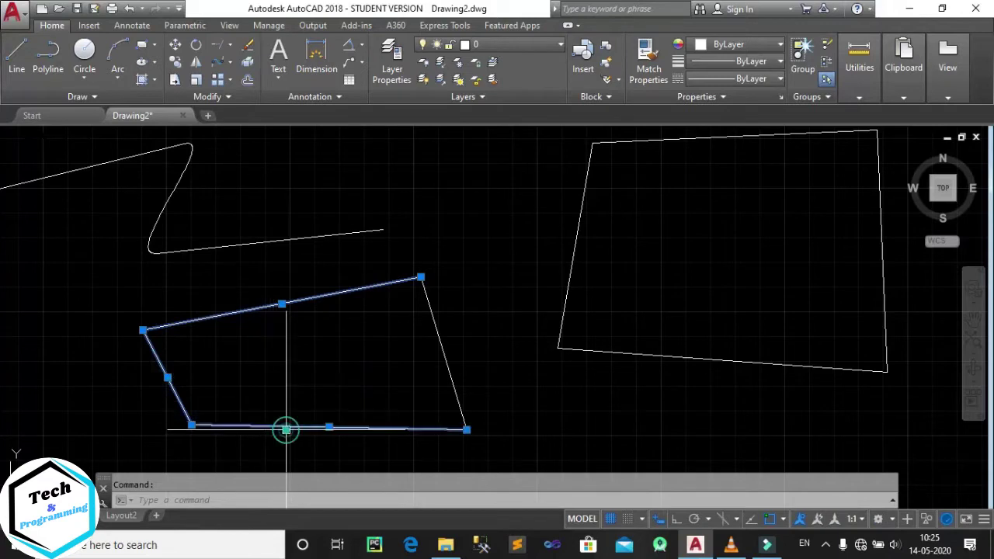
pyautogui.click(445, 354)
pyautogui.press('Escape')
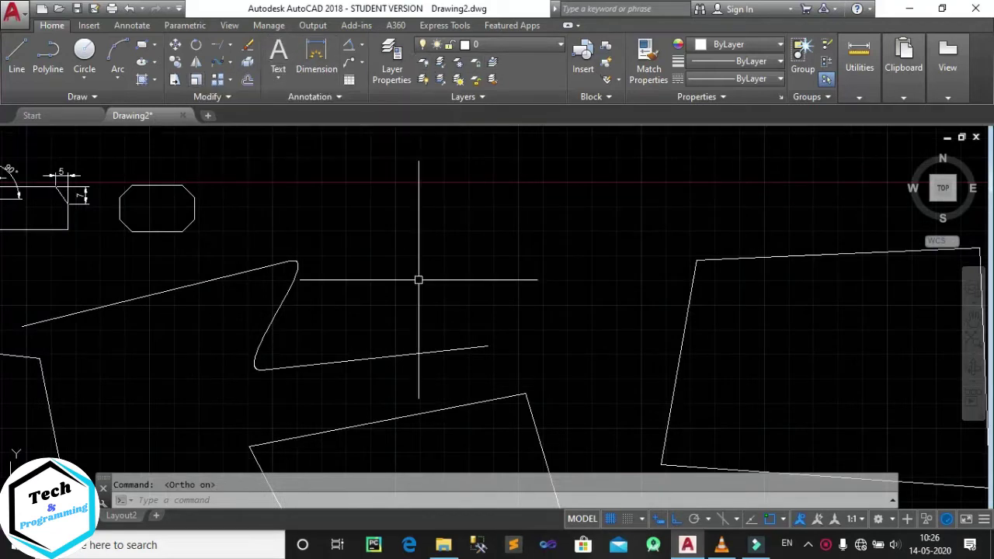
pyautogui.scroll(-3, 504, 273)
pyautogui.moveTo(503, 273); pyautogui.dragTo(487, 236, button='middle')
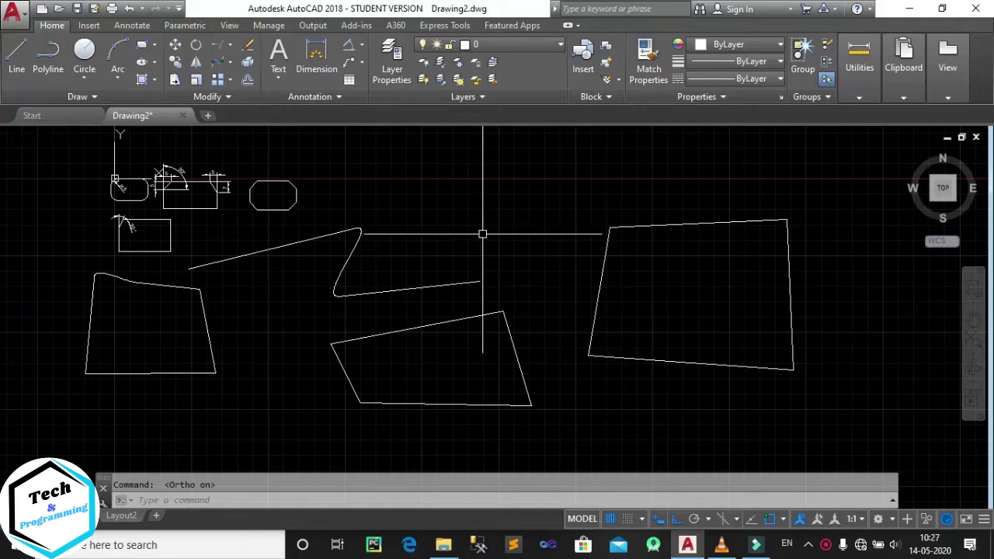
pyautogui.moveTo(484, 230)
pyautogui.mouseDown(button='middle')
pyautogui.moveTo(499, 255)
pyautogui.moveTo(548, 255)
pyautogui.mouseUp(button='middle')
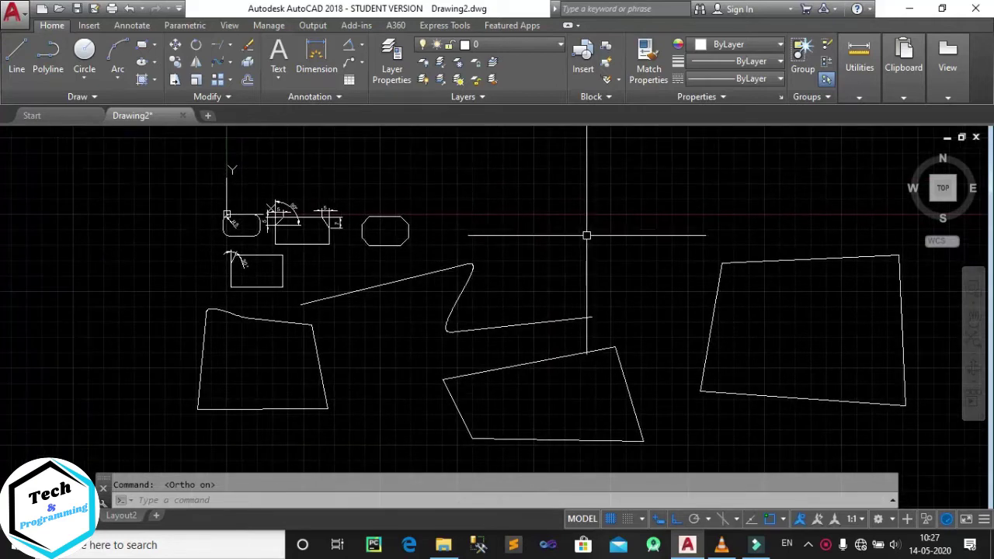
# Select every object in the drawing and erase them all
pyautogui.hotkey('ctrl', 'a')
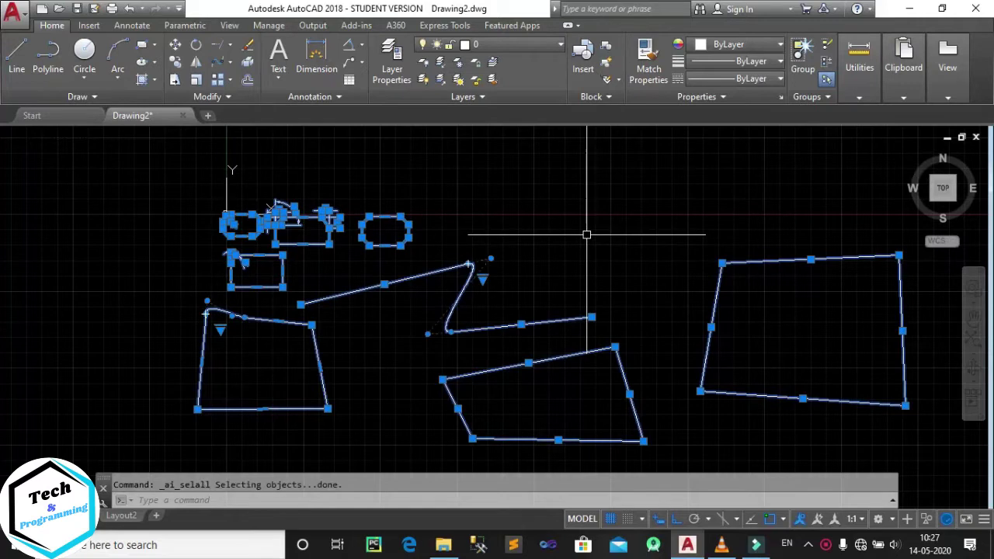
pyautogui.write('E')
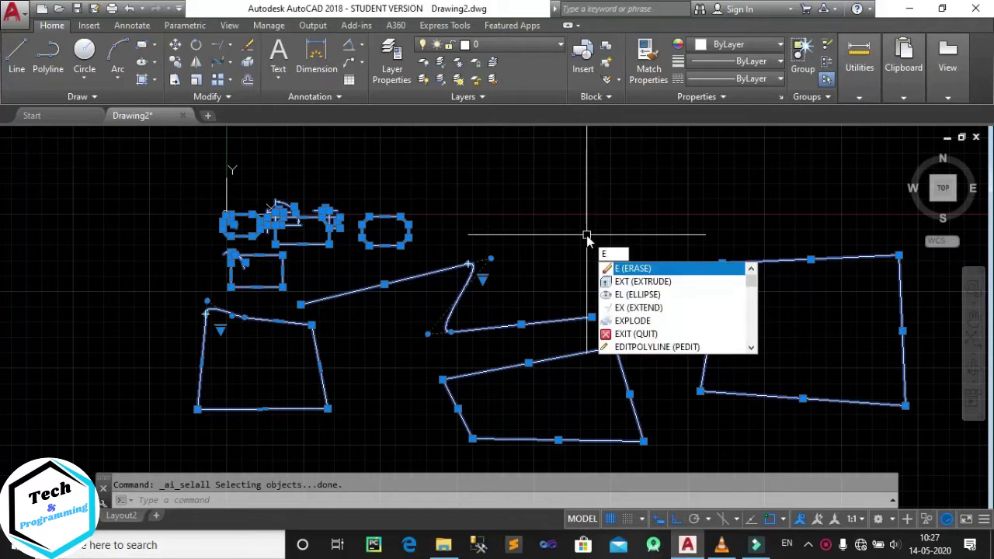
pyautogui.press('Return')
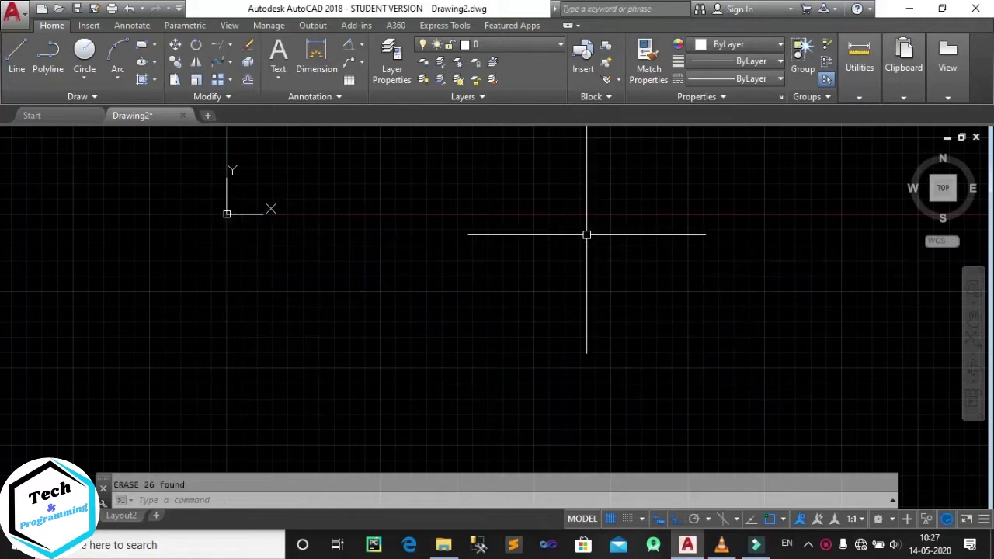
# Draw a circle with a radius of 5 in the empty drawing area
pyautogui.scroll(3, 509, 260)
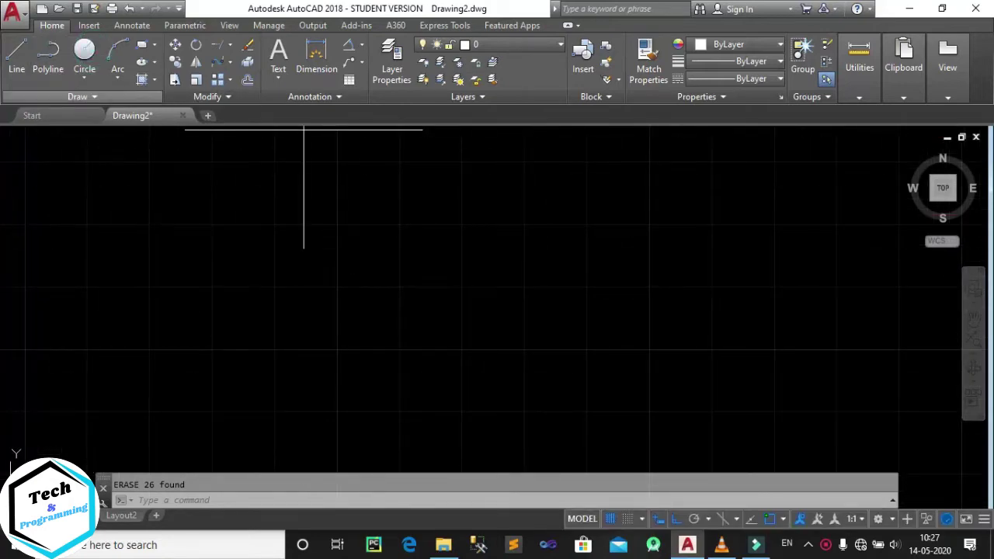
pyautogui.click(83, 52)
pyautogui.click(257, 264)
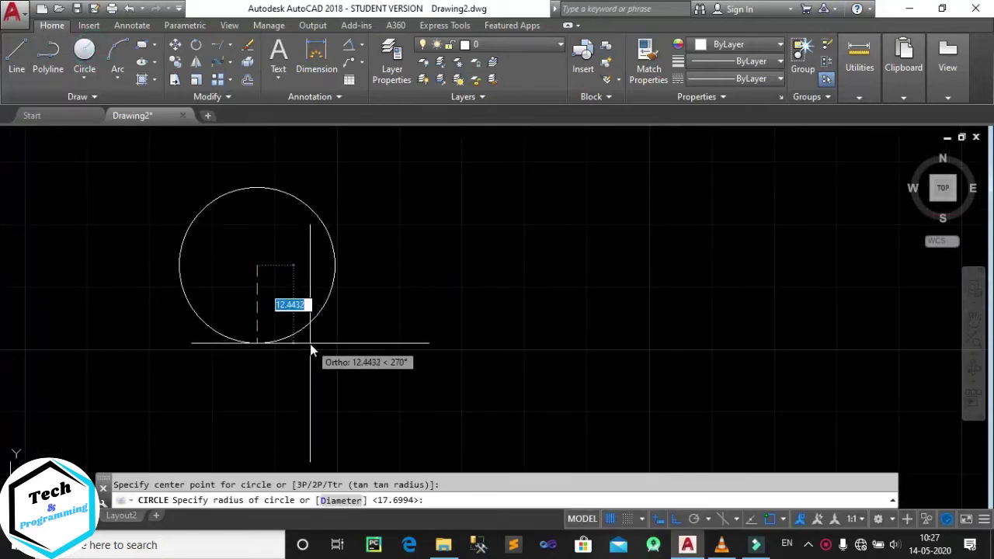
pyautogui.write('5')
pyautogui.press('Return')
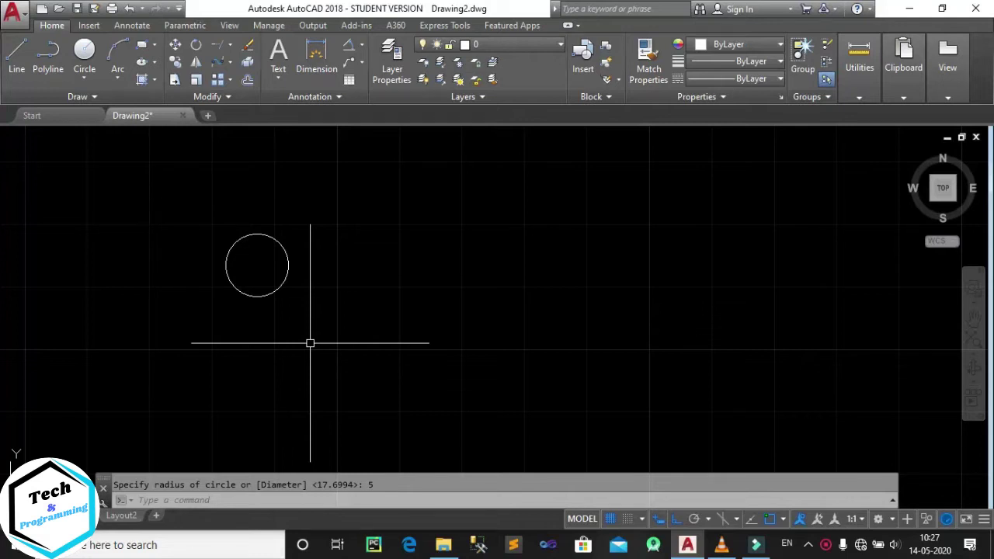
# Scale the circle about its center point by a factor of 2
pyautogui.scroll(3, 244, 240)
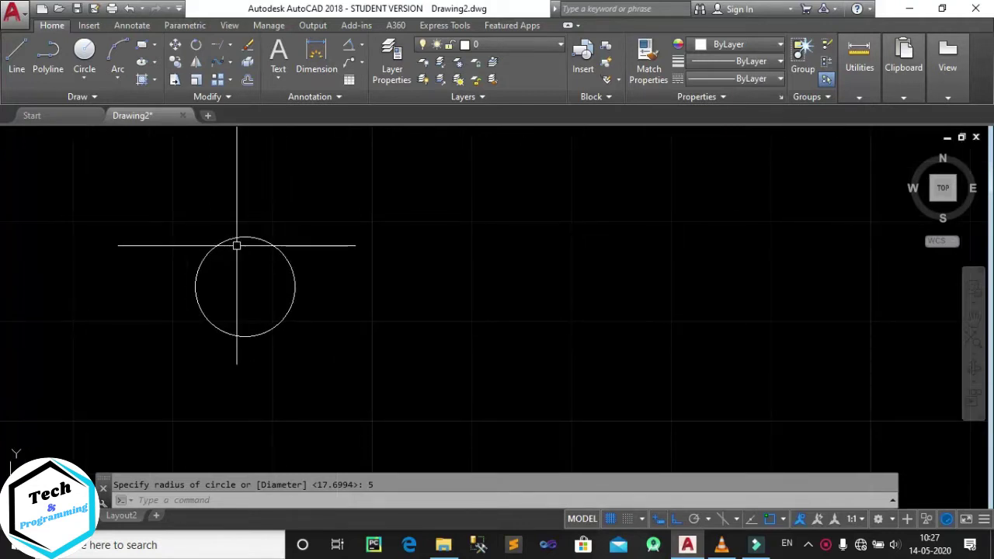
pyautogui.click(195, 79)
pyautogui.click(173, 181)
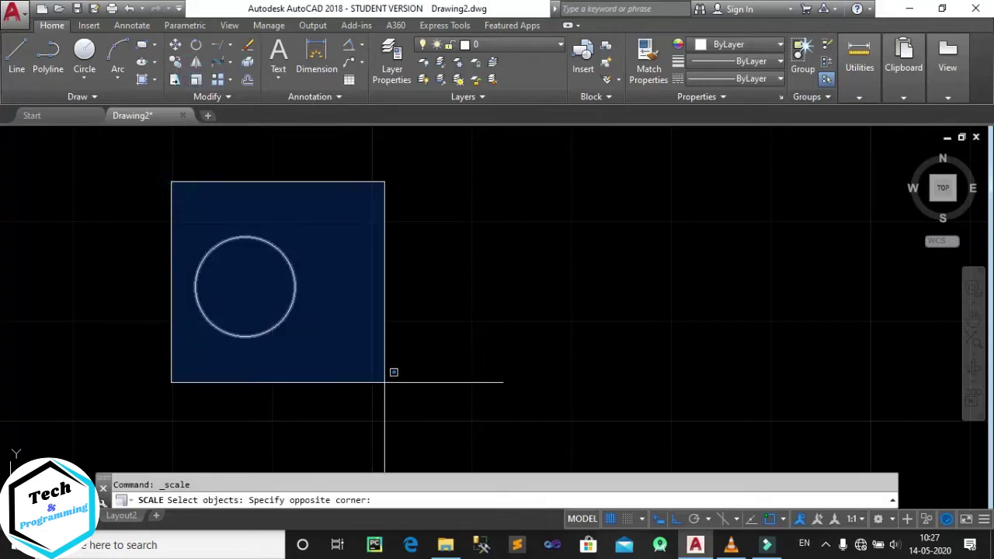
pyautogui.click(391, 371)
pyautogui.press('Return')
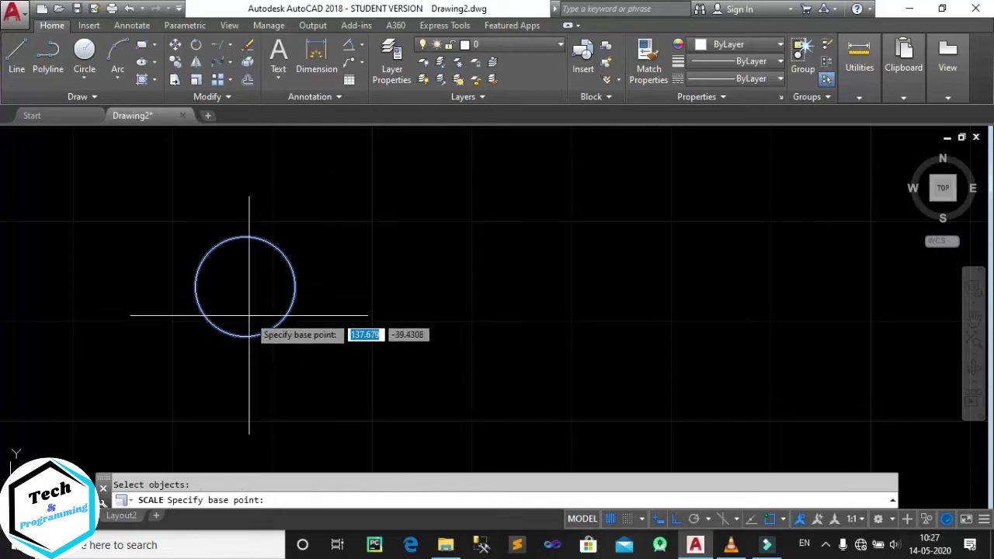
pyautogui.scroll(4, 241, 303)
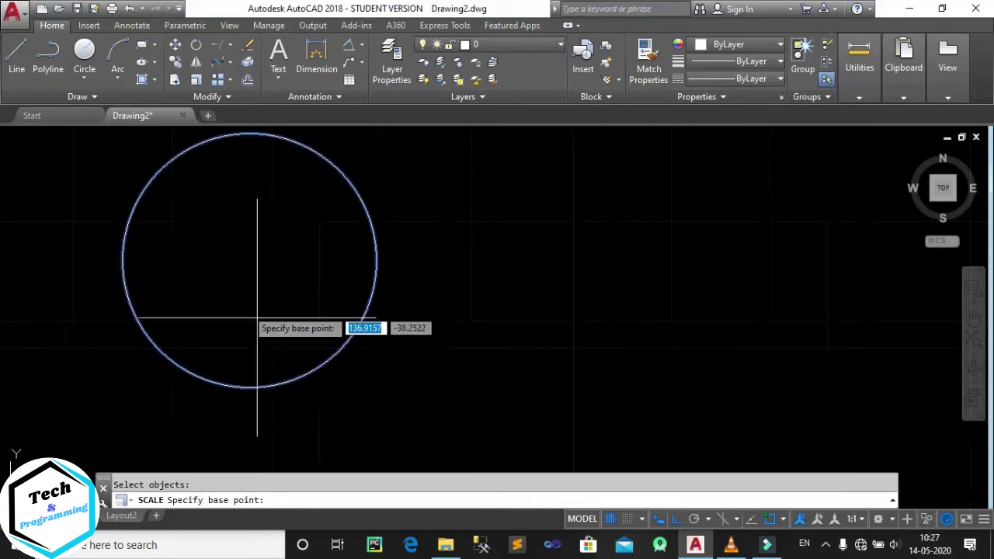
pyautogui.scroll(-2, 552, 329)
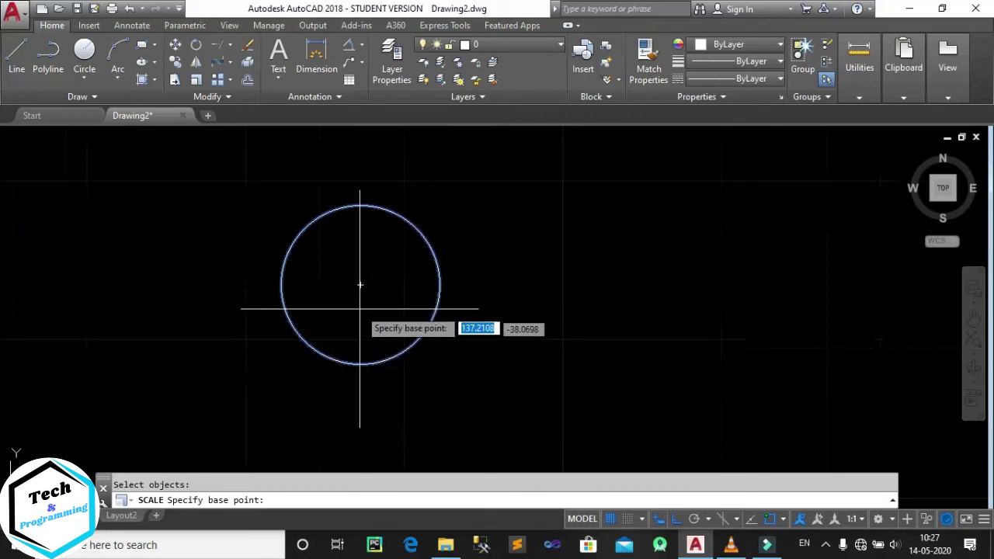
pyautogui.click(360, 285)
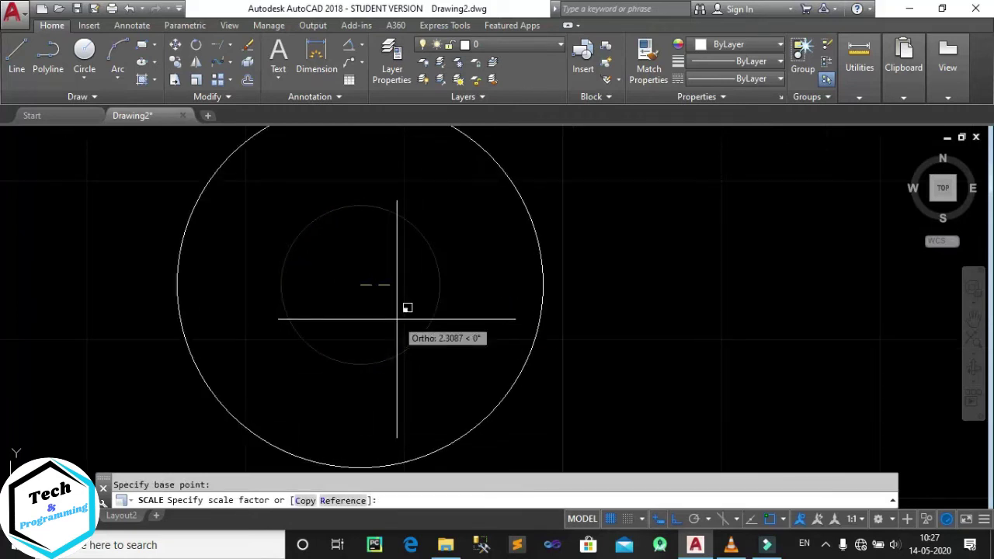
pyautogui.write('2')
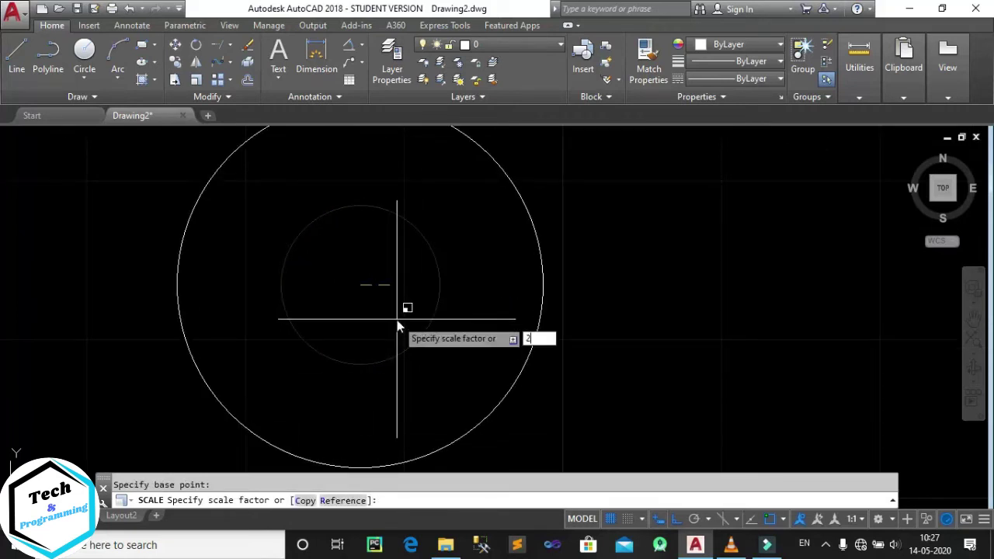
pyautogui.press('Return')
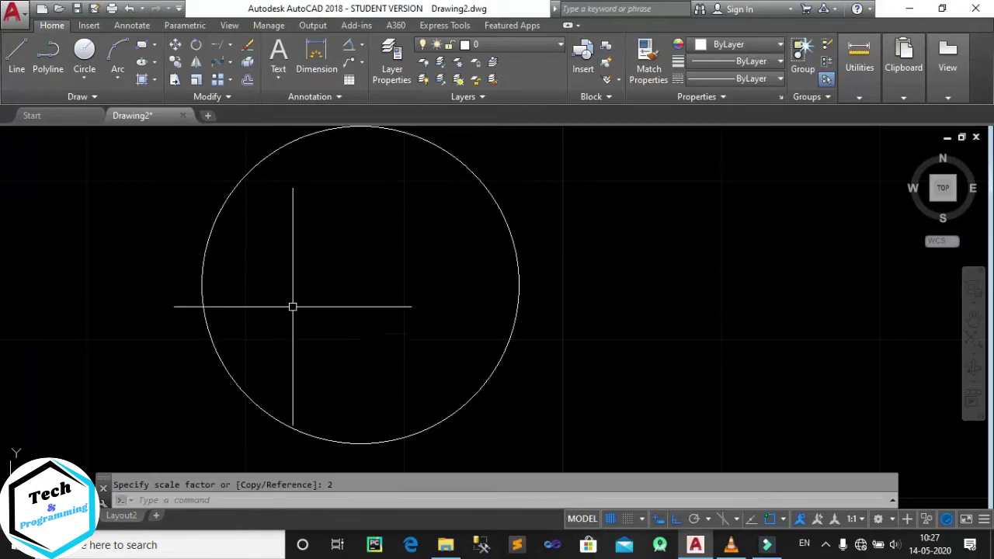
# Add a radius dimension to the scaled circle, placing its text outside the circle to the upper right
pyautogui.moveTo(295, 306); pyautogui.dragTo(232, 319, button='middle')
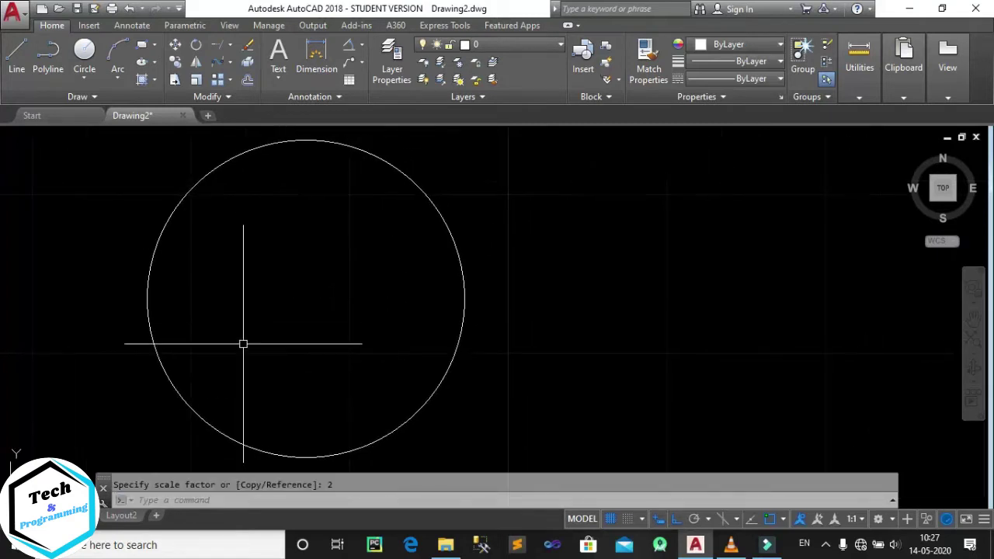
pyautogui.click(363, 45)
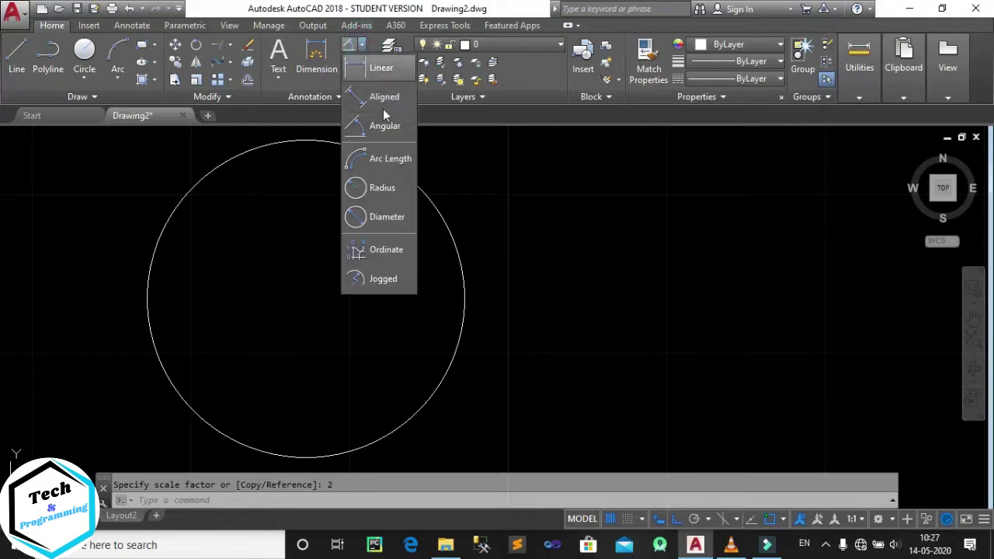
pyautogui.click(384, 187)
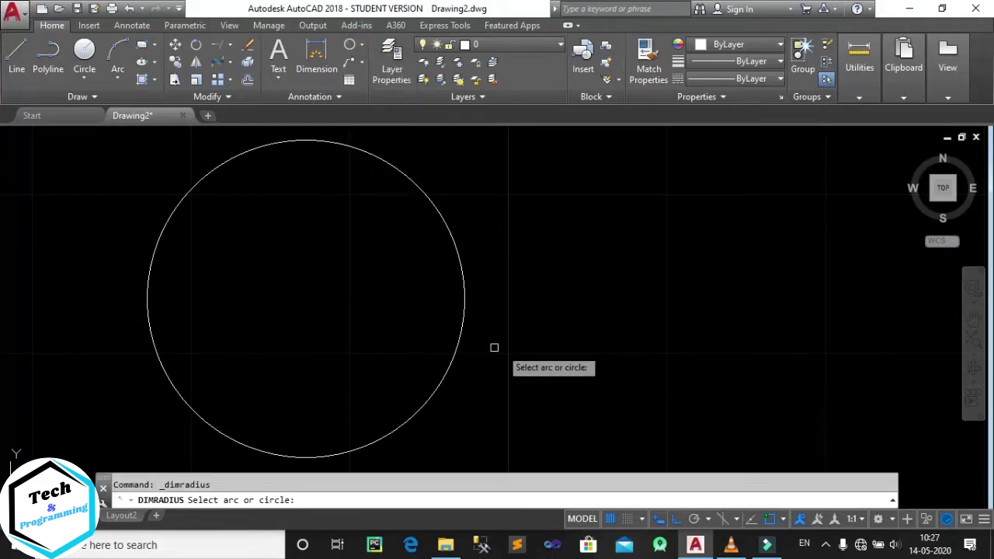
pyautogui.click(462, 329)
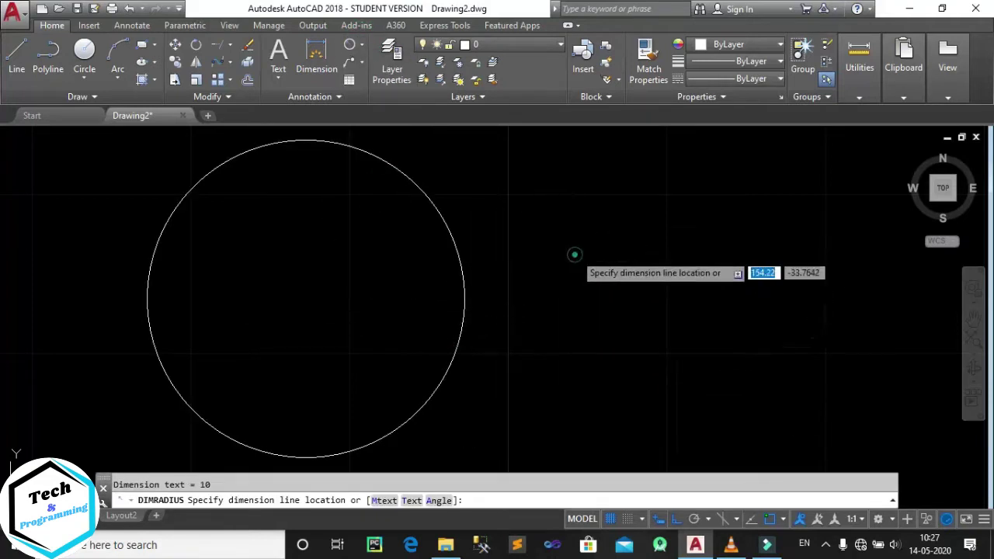
pyautogui.click(574, 256)
pyautogui.scroll(-2, 575, 256)
pyautogui.moveTo(572, 255); pyautogui.dragTo(290, 284, button='middle')
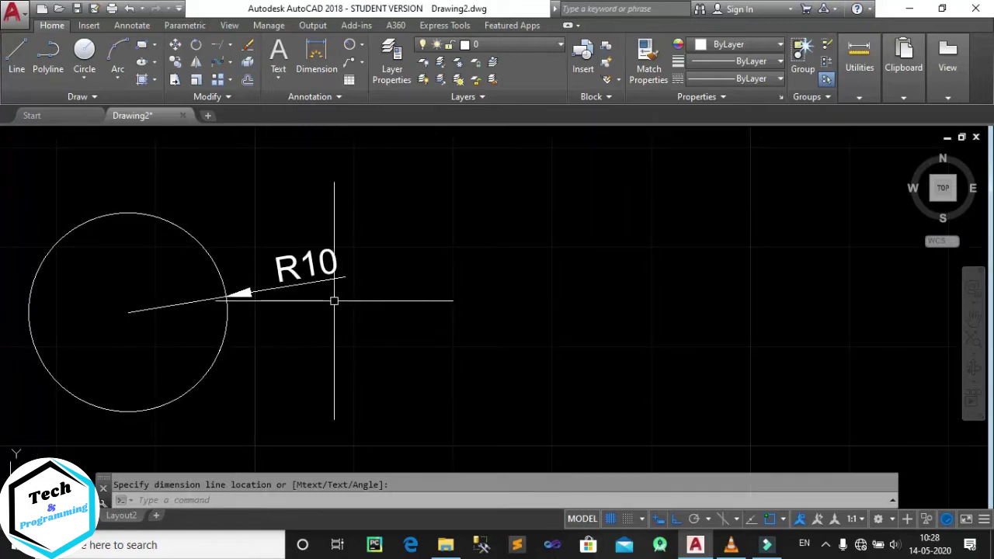
pyautogui.moveTo(246, 294); pyautogui.dragTo(298, 273, button='middle')
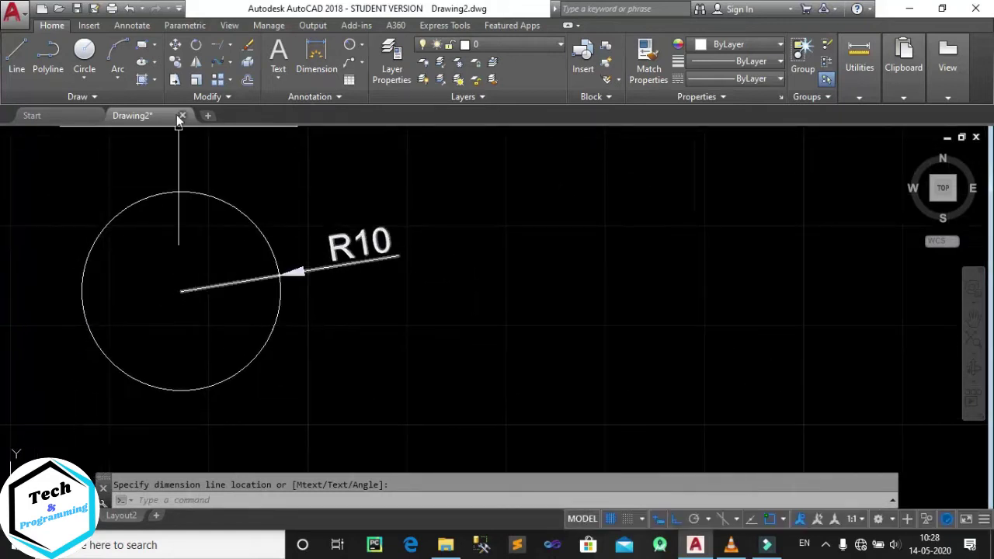
pyautogui.moveTo(173, 115)
pyautogui.press('F10')
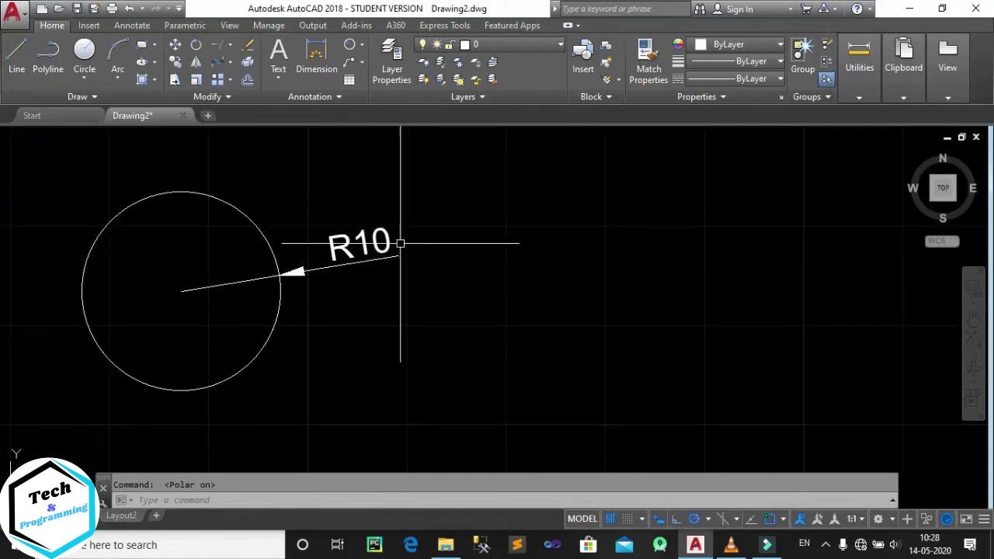
pyautogui.press('F10')
pyautogui.press('Escape')
# Scale the dimensioned circle about its center point by a factor of .25
pyautogui.moveTo(222, 244); pyautogui.dragTo(245, 241, button='middle')
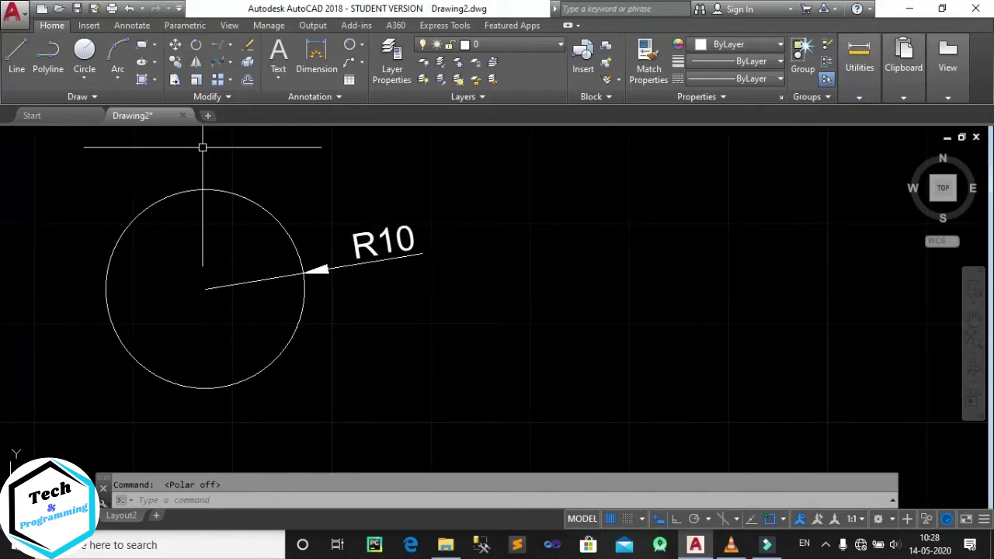
pyautogui.click(196, 80)
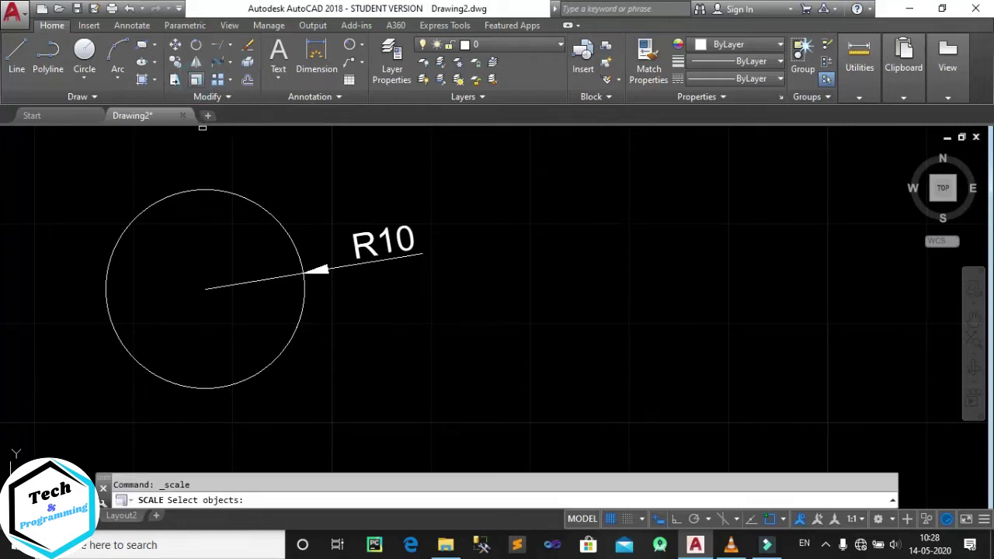
pyautogui.click(47, 175)
pyautogui.click(395, 397)
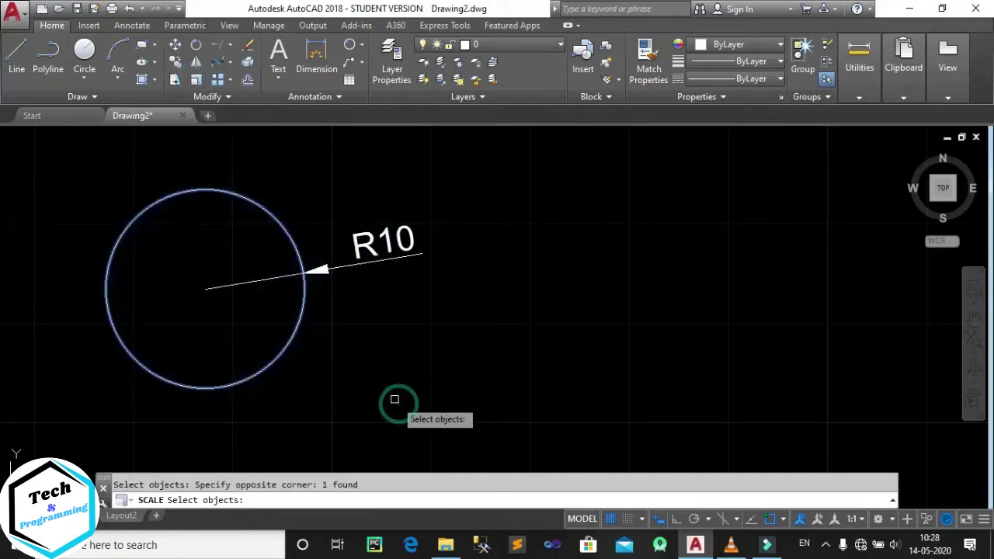
pyautogui.press('Return')
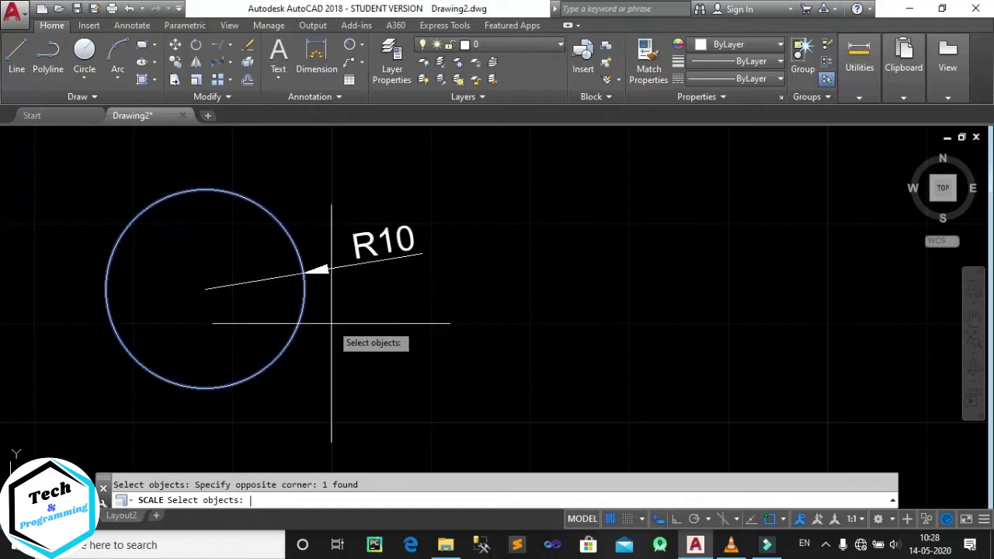
pyautogui.click(204, 288)
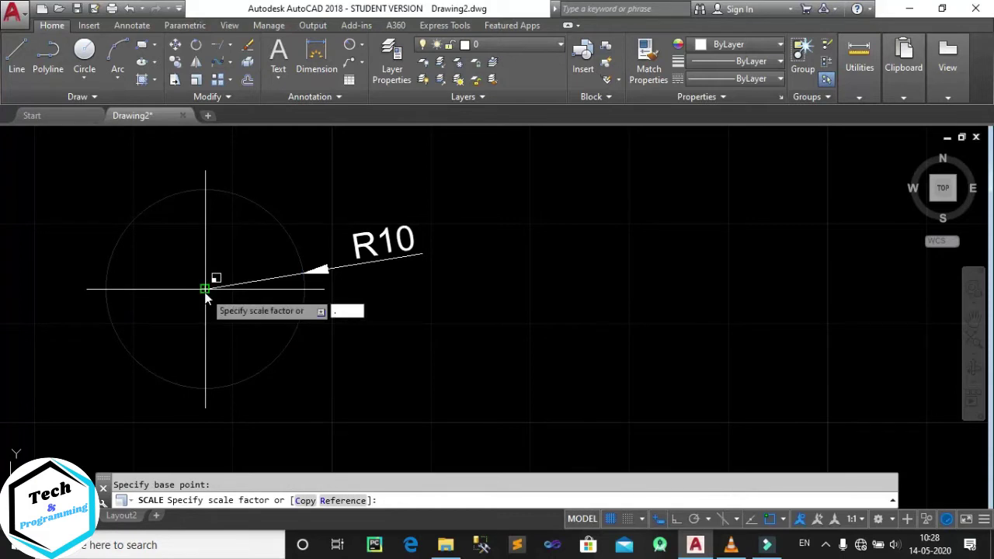
pyautogui.write('25')
pyautogui.press('Return')
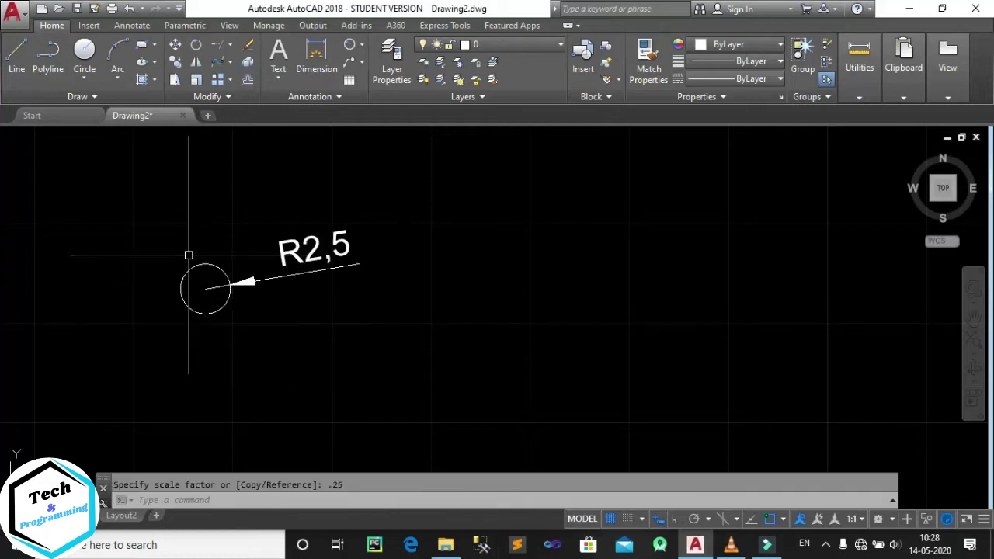
# Examine the reduced circle's radius dimension and the available array types
pyautogui.scroll(2, 178, 275)
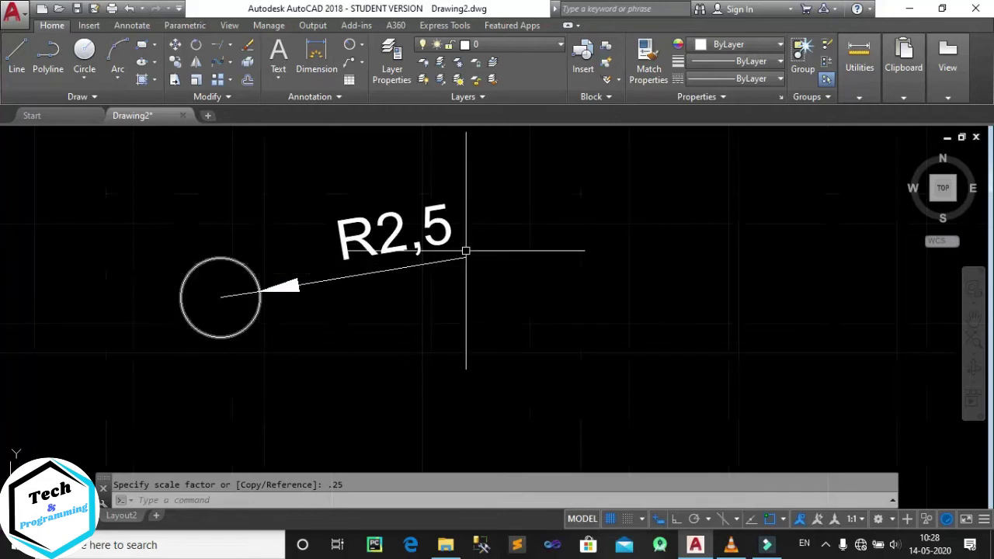
pyautogui.scroll(2, 438, 250)
pyautogui.moveTo(399, 251); pyautogui.dragTo(453, 252, button='middle')
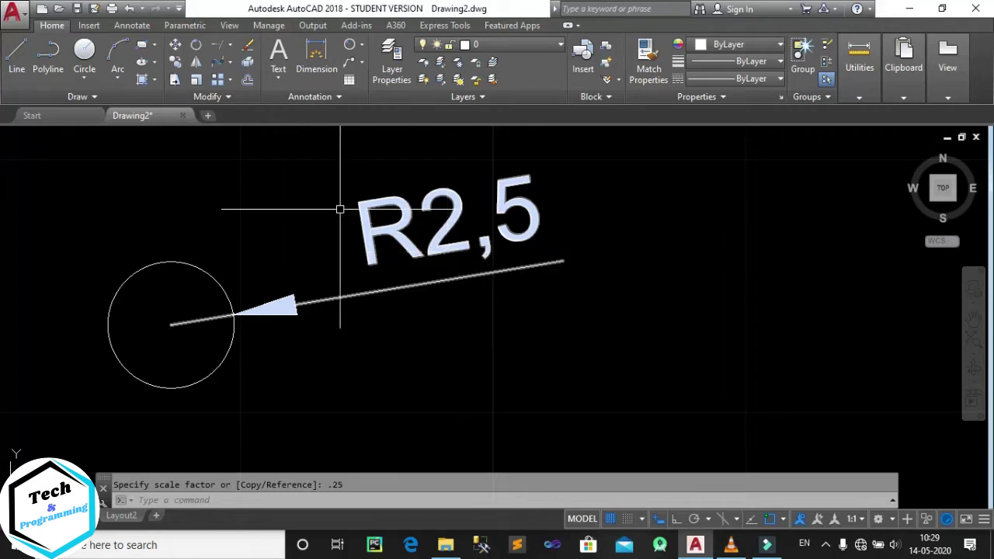
pyautogui.click(231, 80)
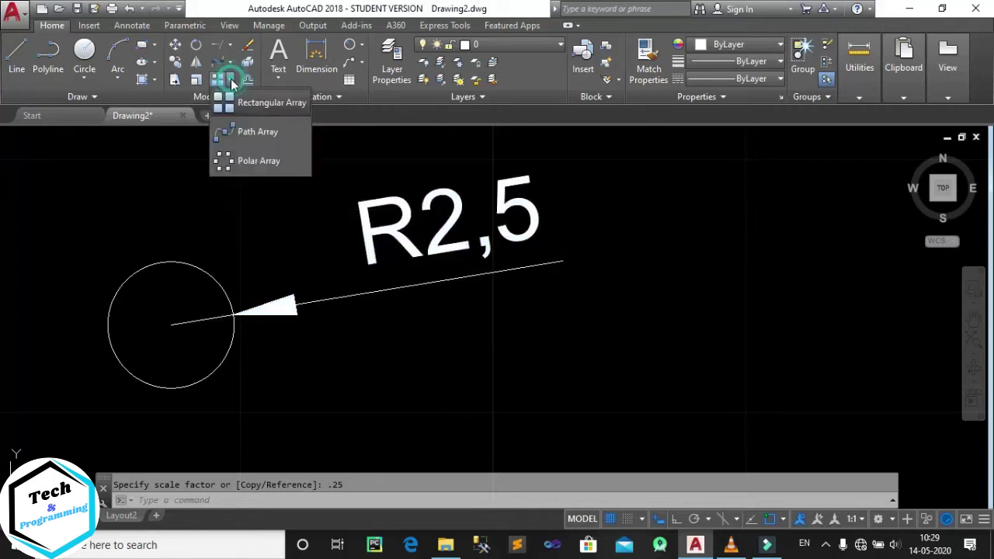
pyautogui.click(231, 81)
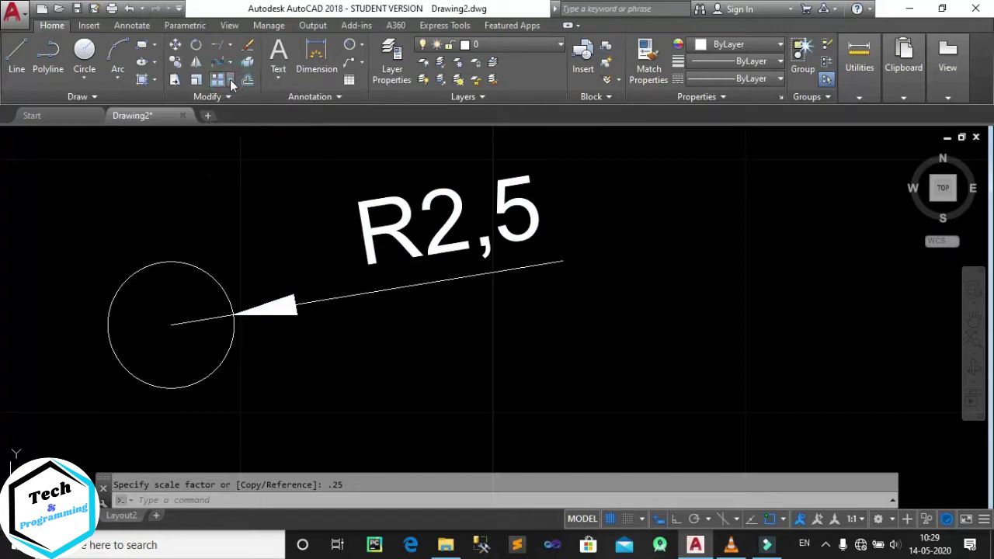
pyautogui.click(231, 81)
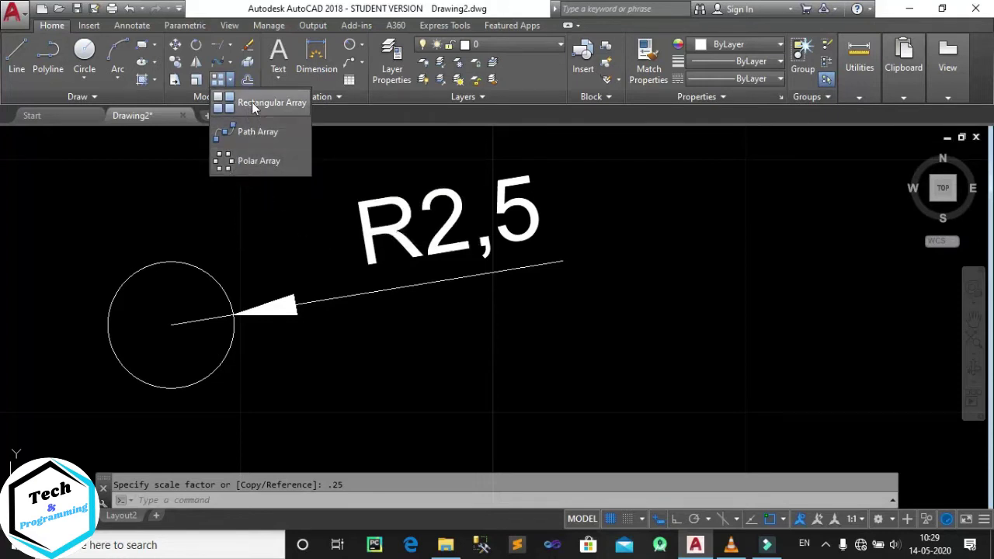
pyautogui.scroll(-1, 275, 234)
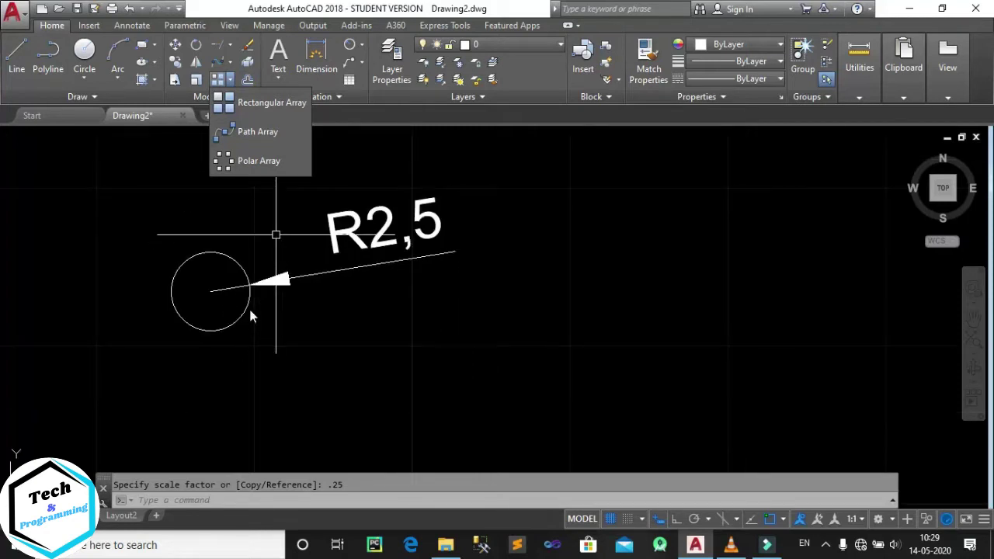
pyautogui.moveTo(251, 310); pyautogui.dragTo(133, 245, button='middle')
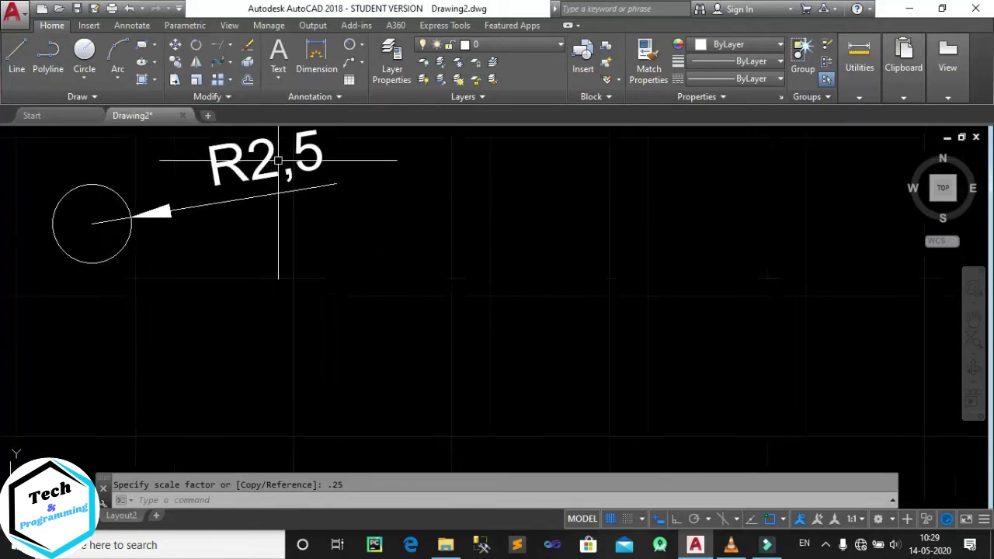
pyautogui.moveTo(282, 208); pyautogui.dragTo(257, 222, button='middle')
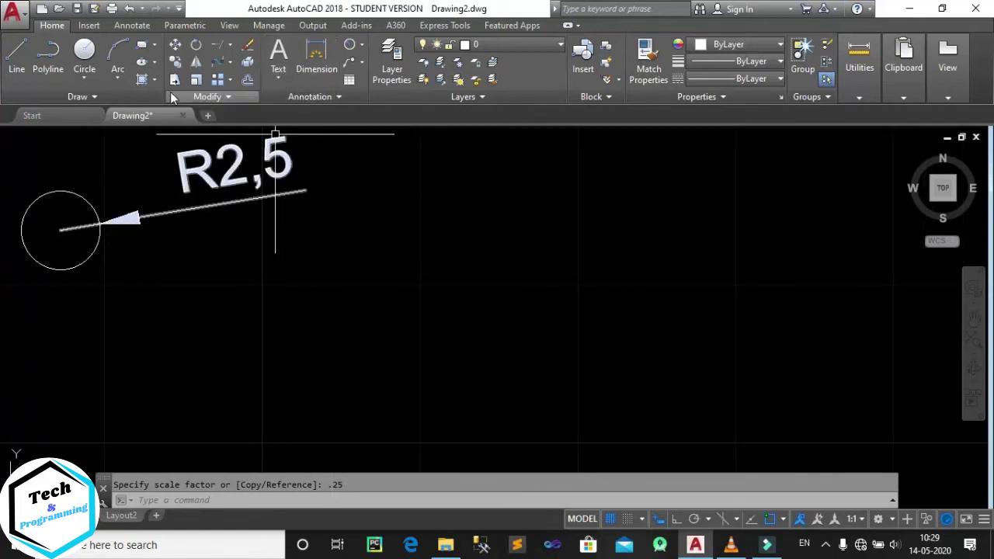
# Draw a small rectangle in the empty area to the right of the circle's radius dimension
pyautogui.click(141, 47)
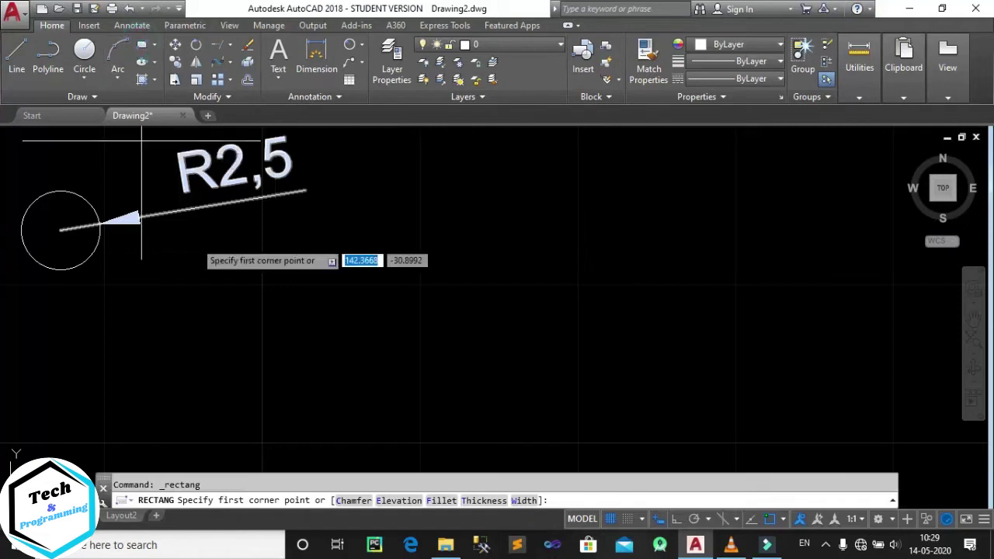
pyautogui.click(415, 239)
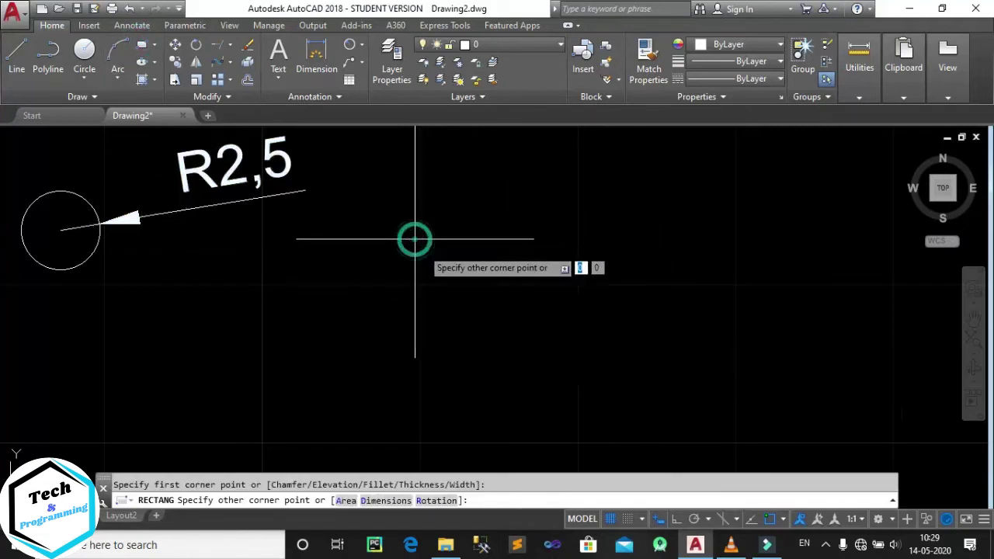
pyautogui.click(461, 273)
# Create a rectangular array using the small rectangle as the source object
pyautogui.moveTo(446, 288)
pyautogui.mouseDown(button='middle')
pyautogui.moveTo(277, 304)
pyautogui.moveTo(202, 250)
pyautogui.mouseUp(button='middle')
pyautogui.moveTo(294, 248); pyautogui.dragTo(293, 229, button='middle')
pyautogui.click(230, 78)
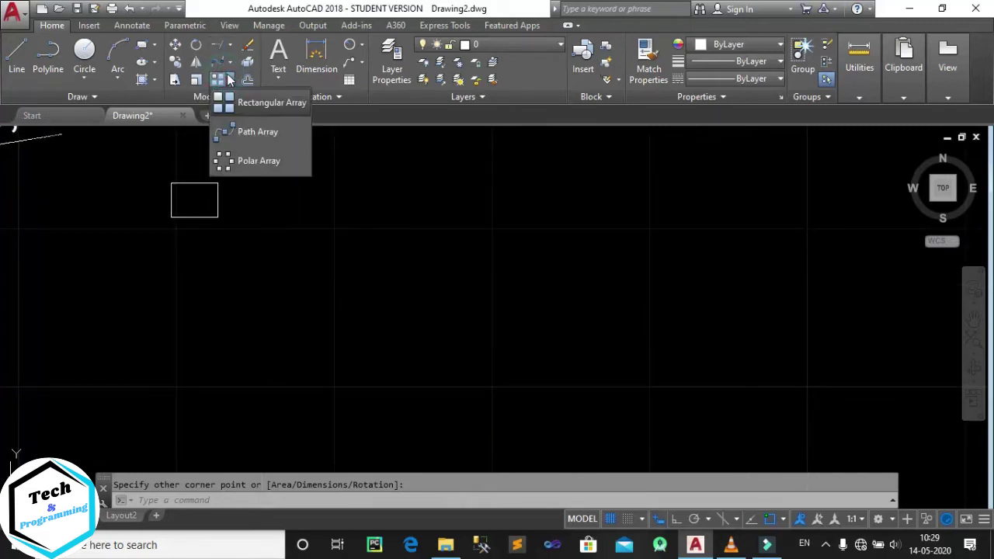
pyautogui.click(238, 106)
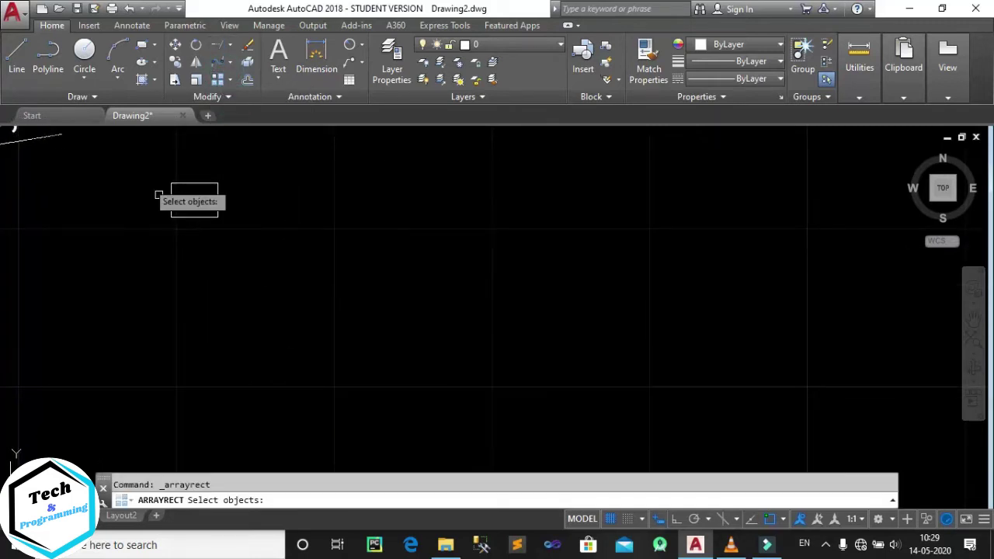
pyautogui.click(186, 184)
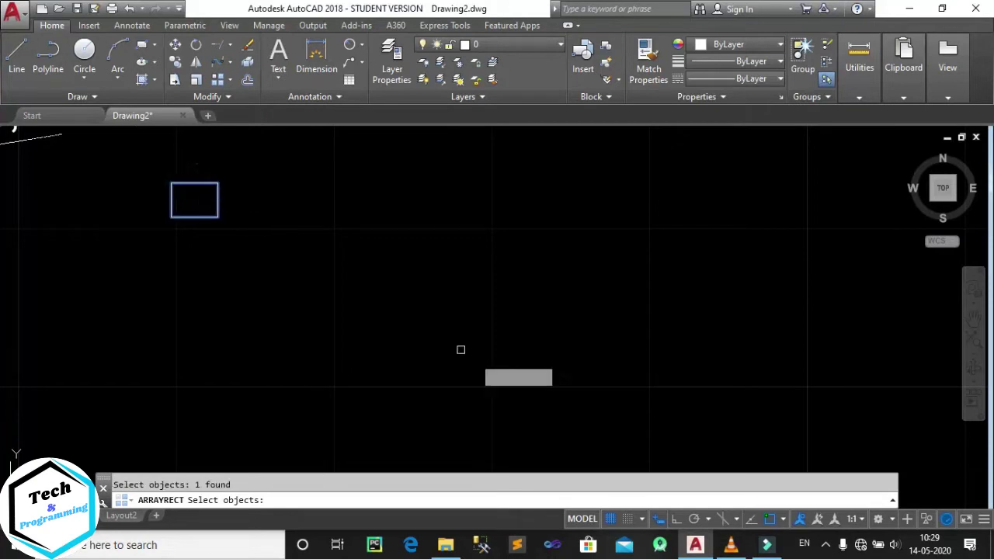
pyautogui.press('Return')
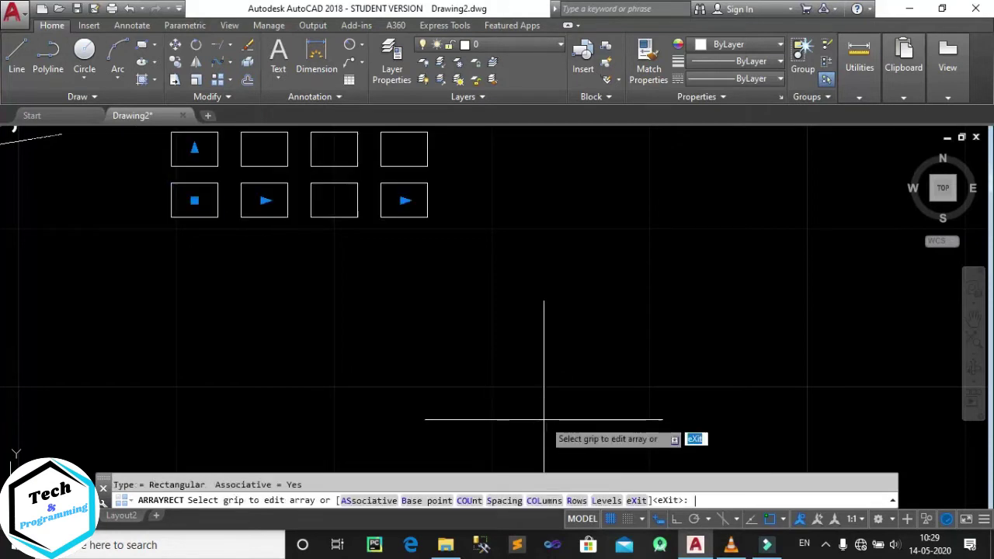
pyautogui.moveTo(312, 323); pyautogui.dragTo(354, 434, button='middle')
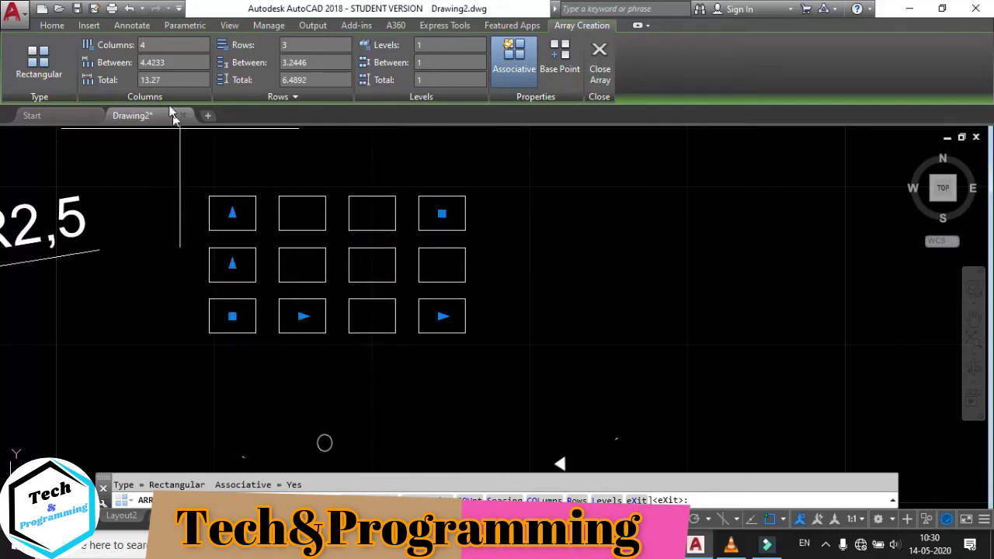
# Set the number of columns in the rectangular array to 10
pyautogui.click(150, 44)
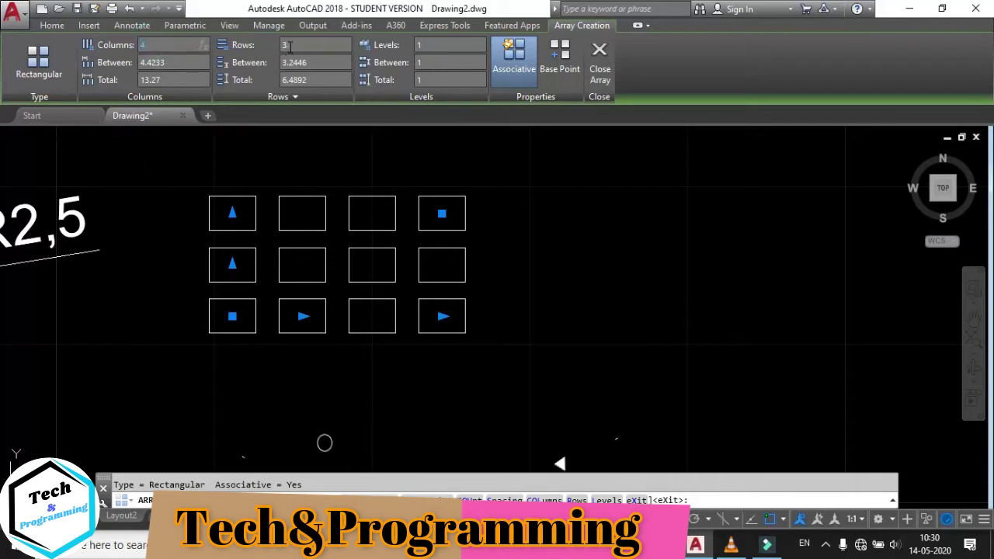
pyautogui.click(289, 46)
pyautogui.click(152, 45)
pyautogui.write('10')
pyautogui.press('Return')
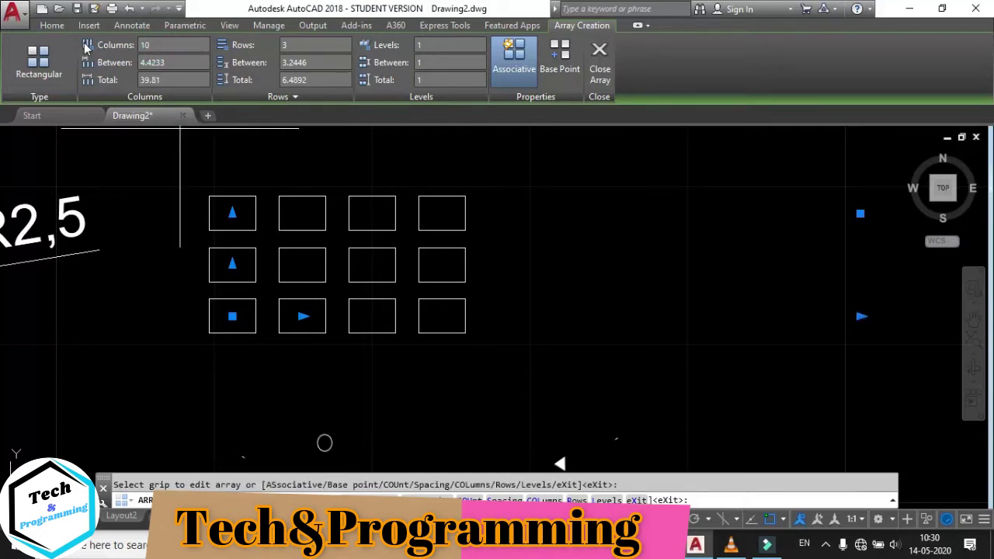
pyautogui.moveTo(772, 220); pyautogui.dragTo(704, 228, button='middle')
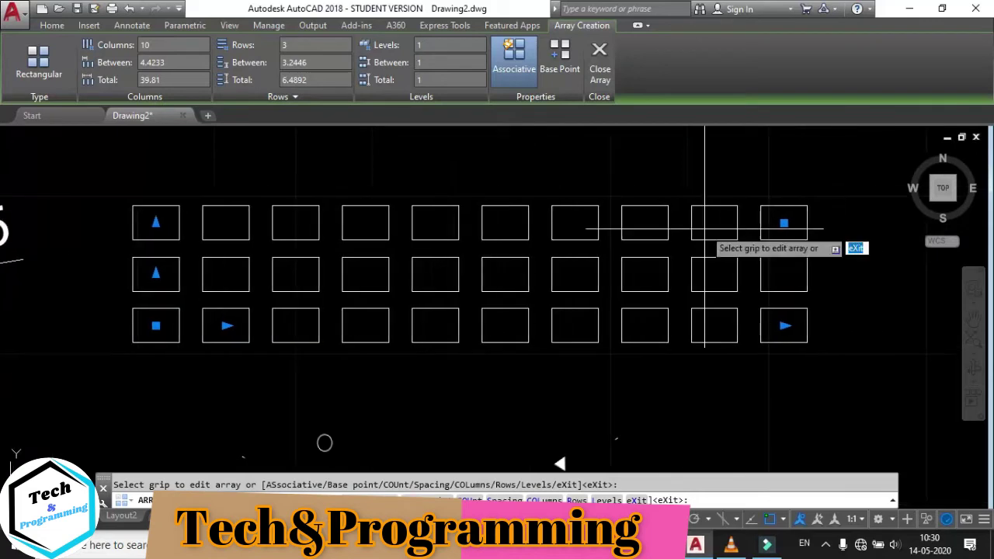
# Set the number of rows in the rectangular array to 5
pyautogui.click(291, 46)
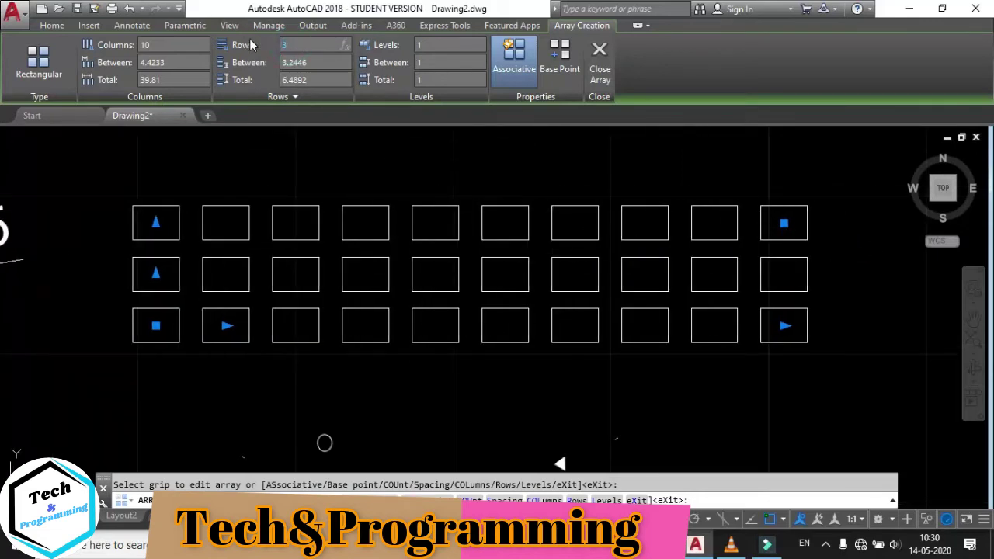
pyautogui.write('5')
pyautogui.press('Return')
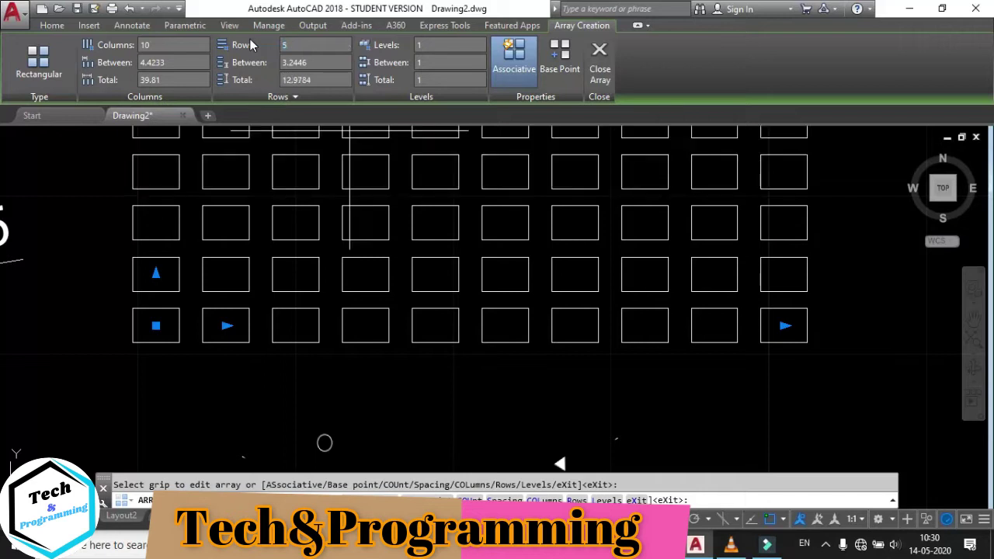
pyautogui.moveTo(246, 205)
pyautogui.mouseDown(button='middle')
pyautogui.moveTo(246, 243)
pyautogui.moveTo(230, 264)
pyautogui.moveTo(230, 255)
pyautogui.mouseUp(button='middle')
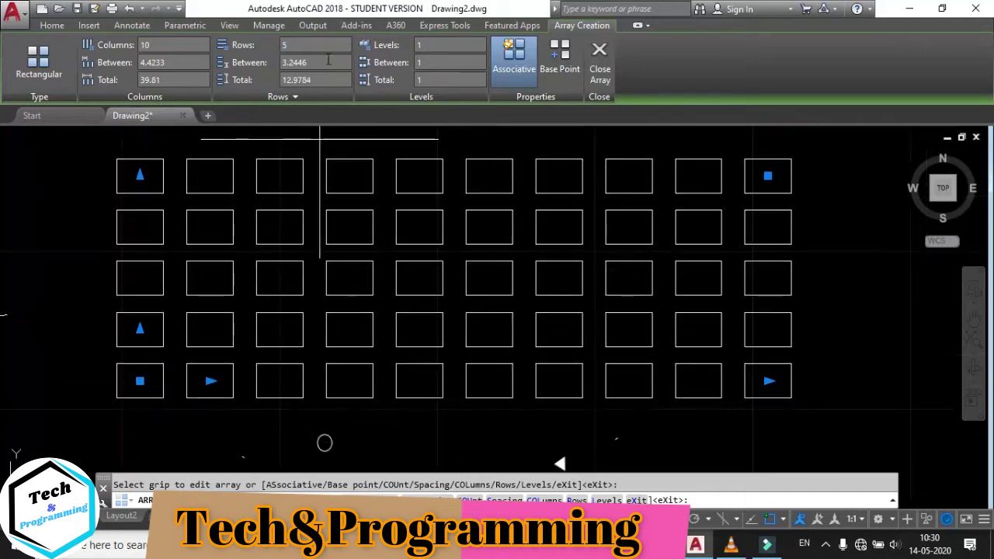
# Set the number of rows in the rectangular array to 9 and finish creating the array
pyautogui.click(296, 45)
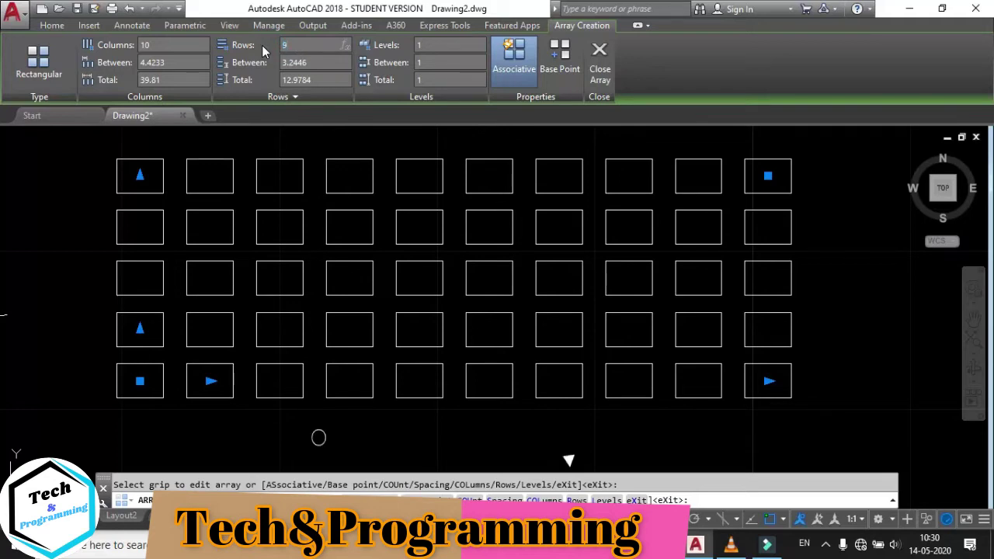
pyautogui.press('Return')
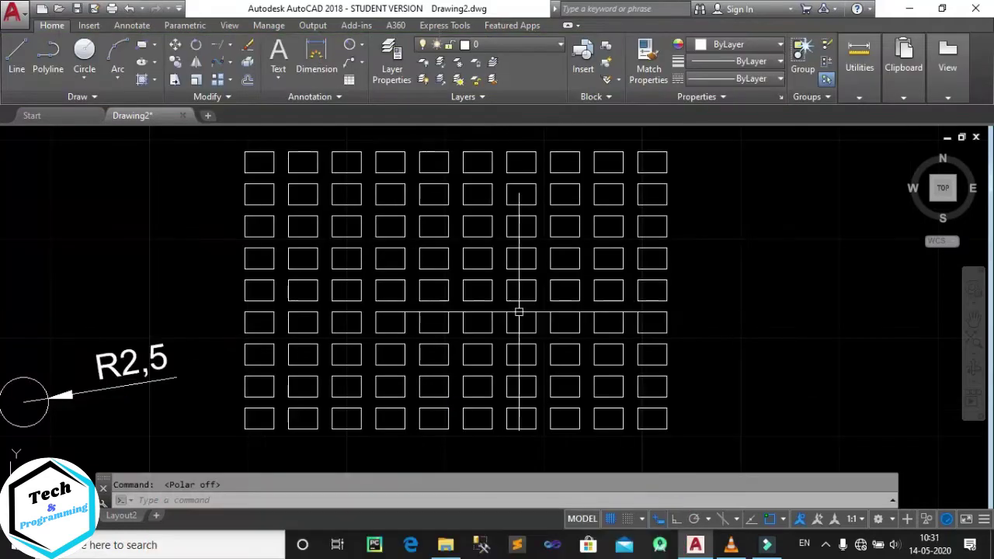
pyautogui.scroll(3, 517, 311)
pyautogui.scroll(3, 516, 225)
pyautogui.scroll(-3, 516, 225)
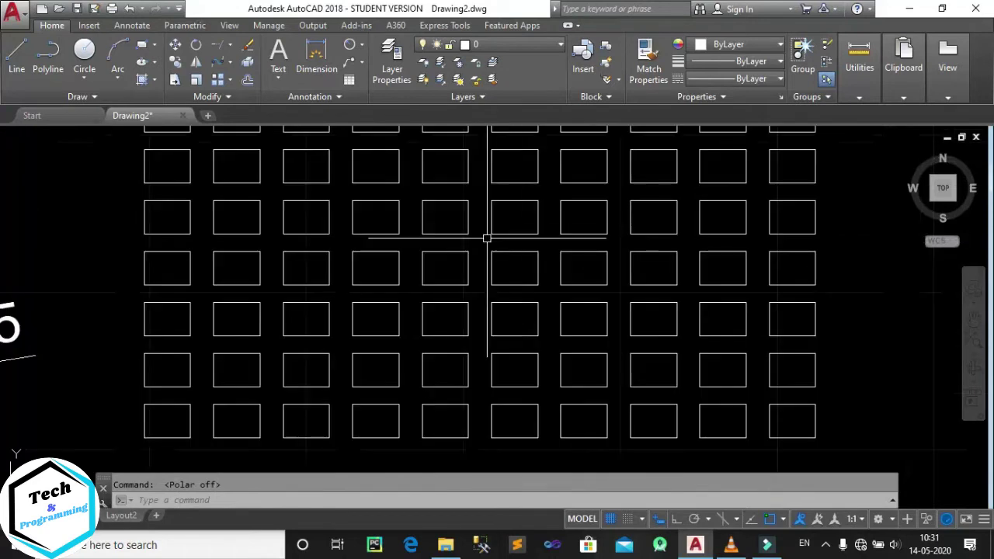
# Select the finished rectangular array for editing and set its number of rows to 5
pyautogui.click(449, 271)
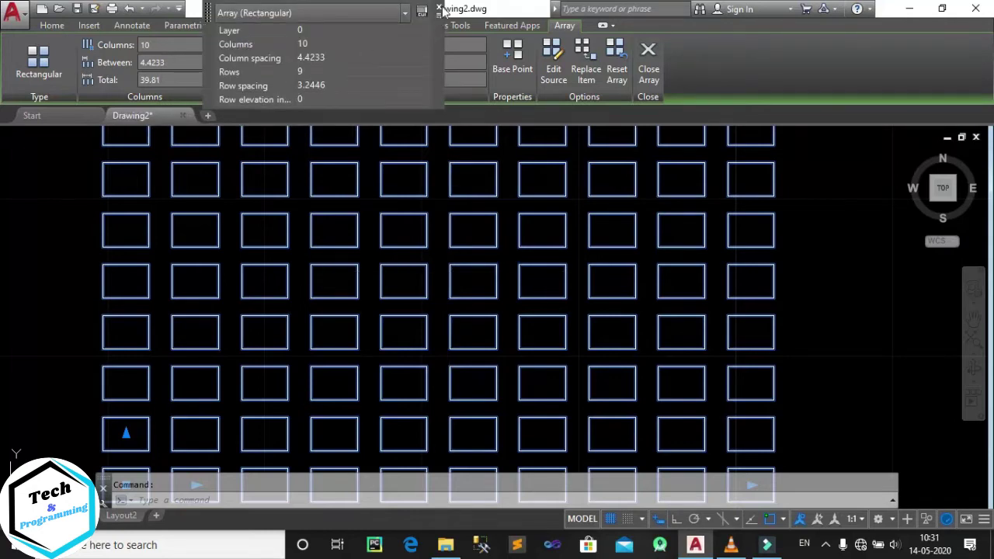
pyautogui.click(438, 9)
pyautogui.click(163, 44)
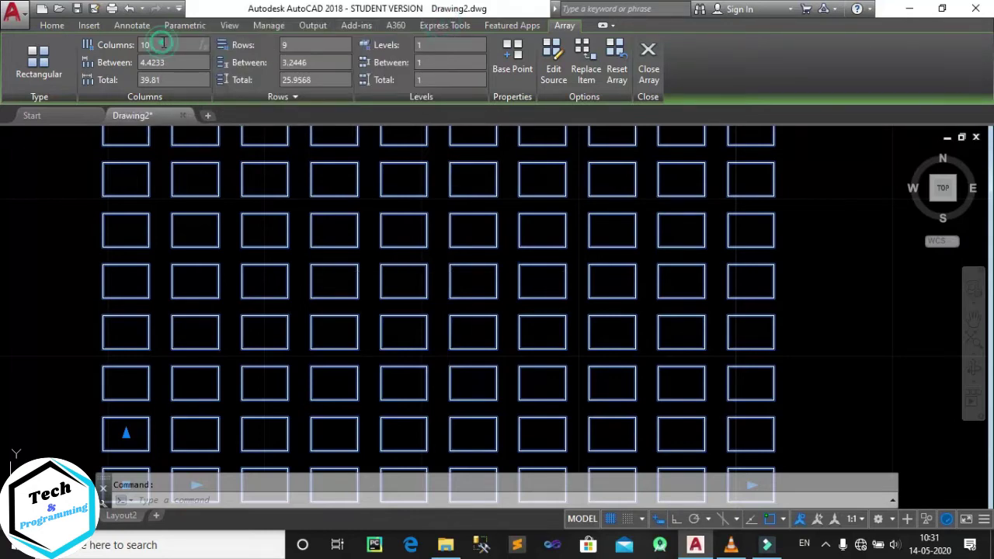
pyautogui.click(311, 45)
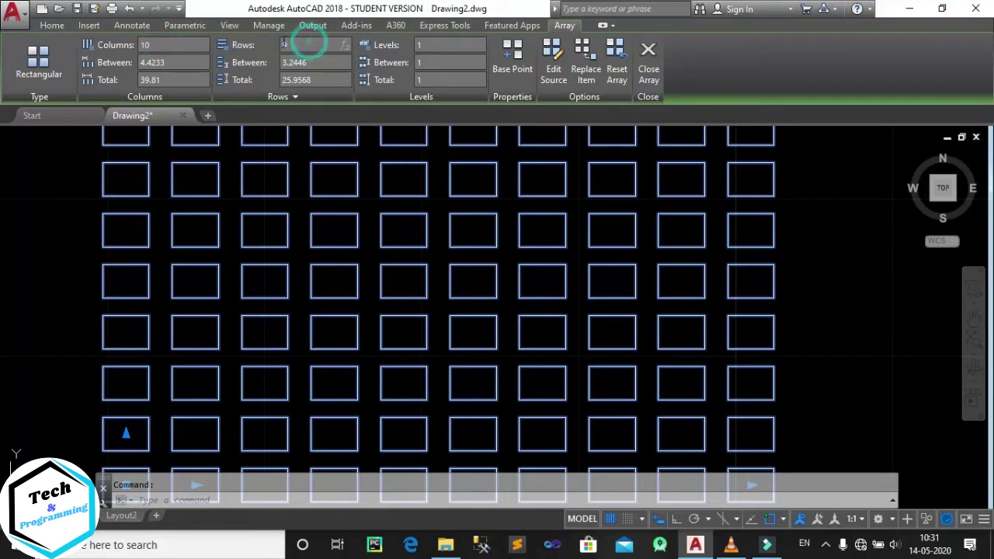
pyautogui.write('5')
pyautogui.press('Return')
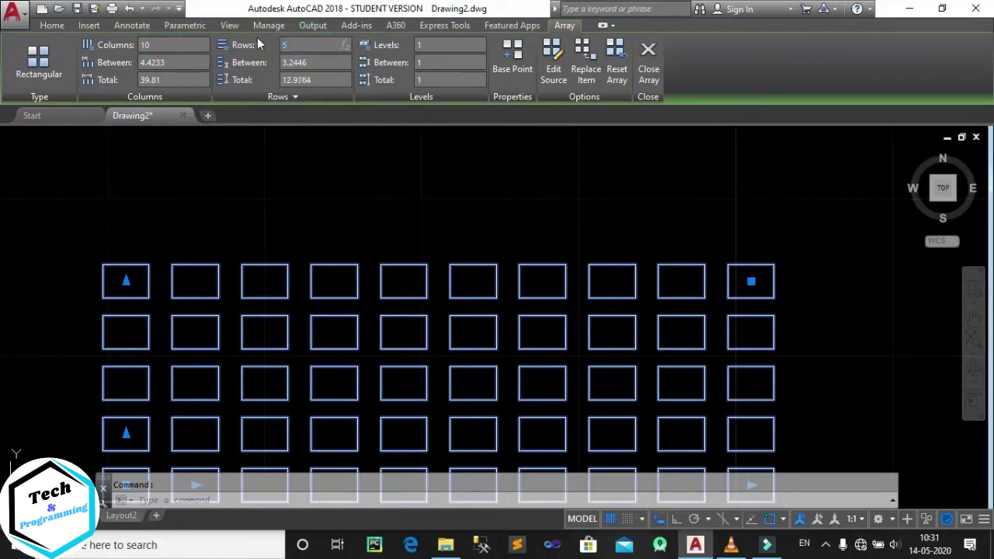
pyautogui.moveTo(424, 378)
pyautogui.mouseDown(button='middle')
pyautogui.moveTo(442, 279)
pyautogui.moveTo(421, 262)
pyautogui.mouseUp(button='middle')
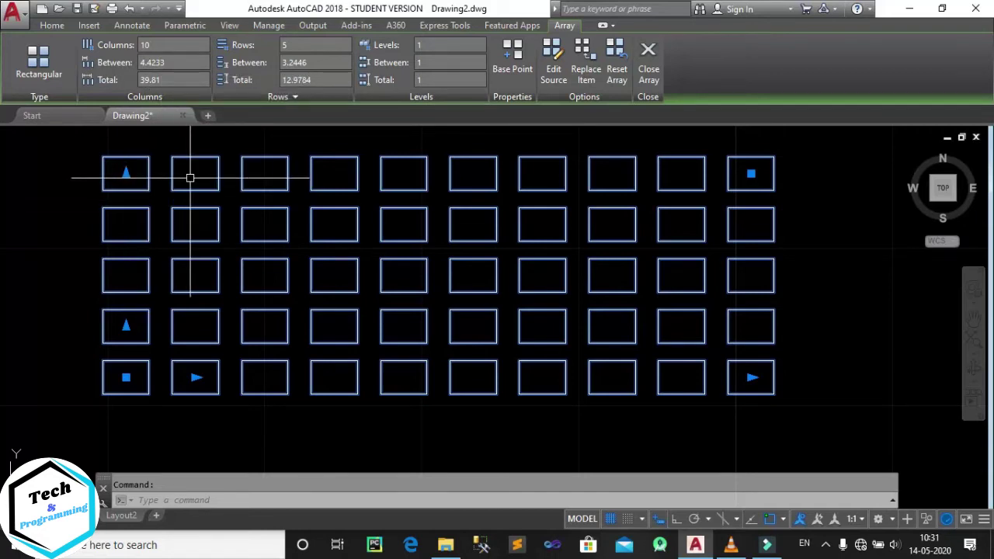
# Set the total distance between the array's first and last columns to 30
pyautogui.click(153, 83)
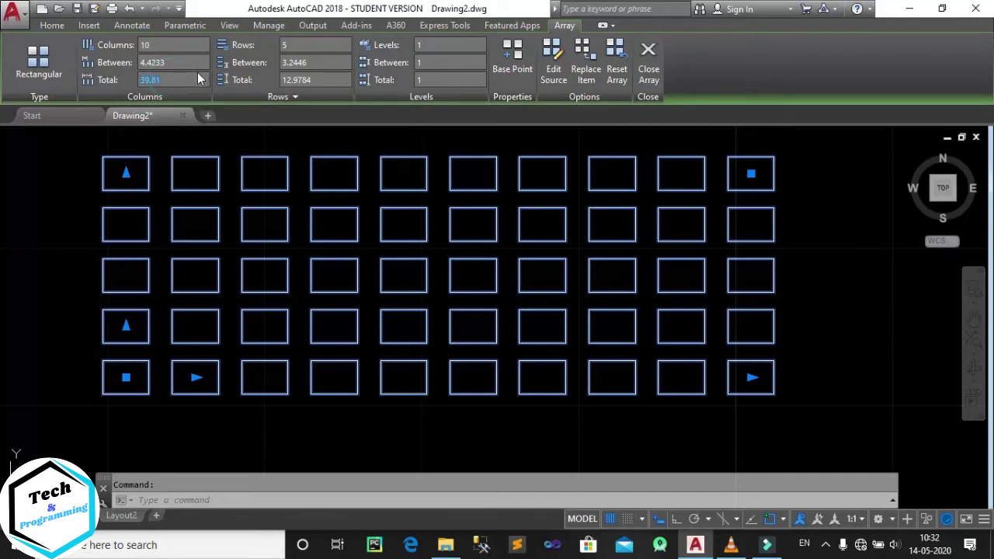
pyautogui.write('30')
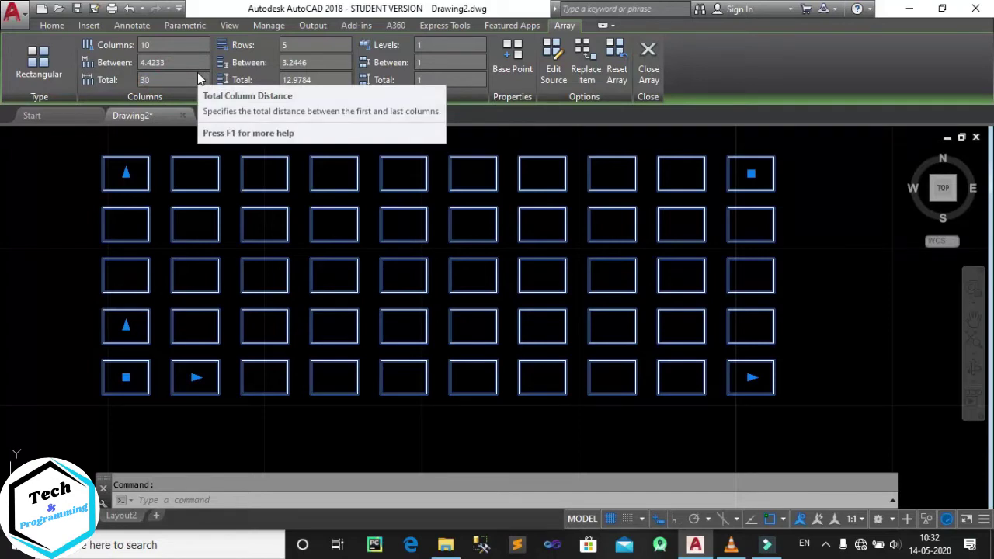
pyautogui.press('Return')
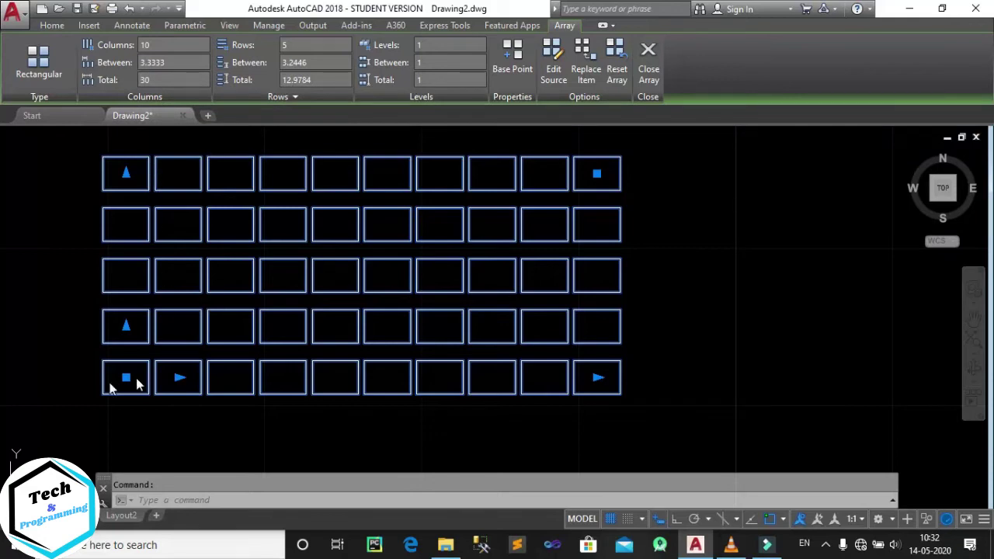
# Set the spacing between the array's columns to 5
pyautogui.click(169, 62)
pyautogui.write('5')
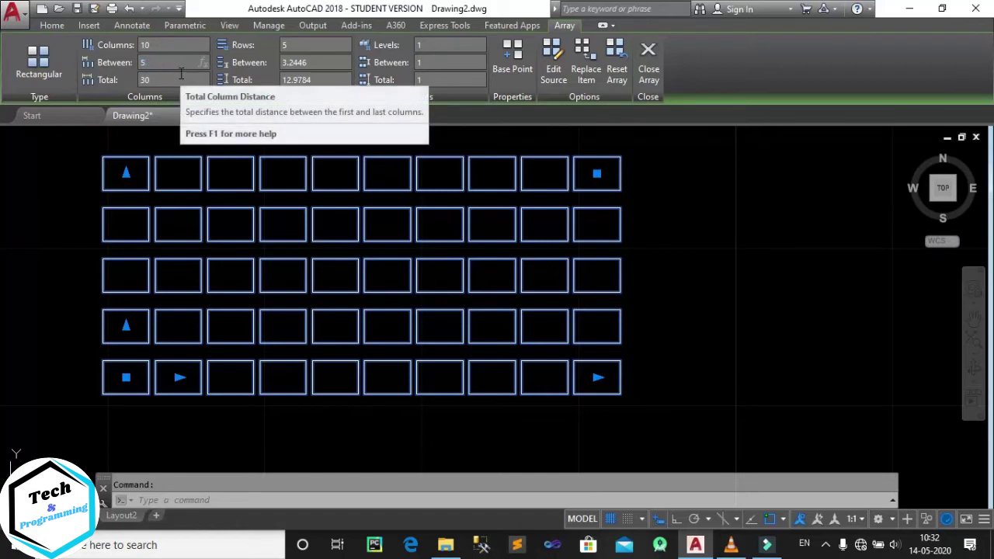
pyautogui.press('Return')
pyautogui.click(153, 81)
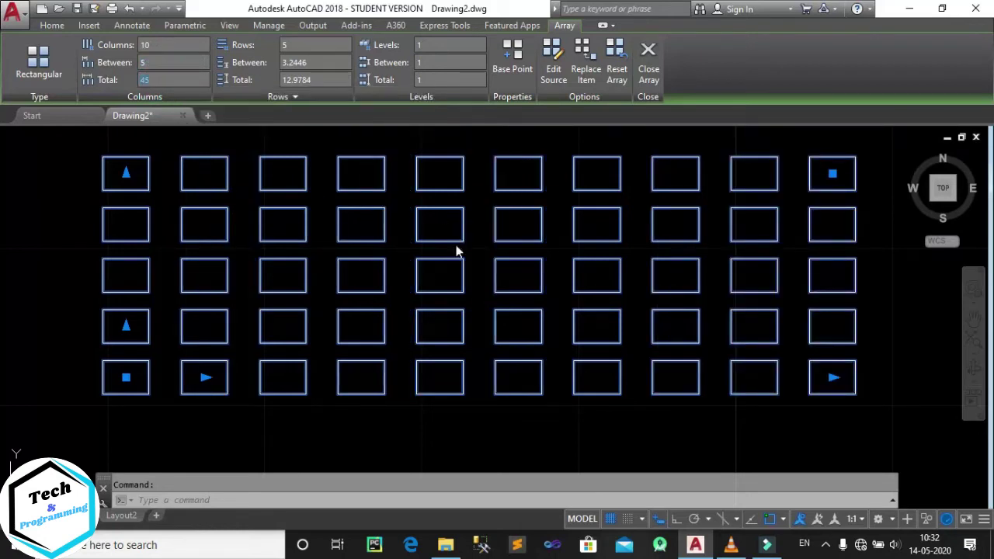
# Set the spacing between the array's rows to 5
pyautogui.click(313, 61)
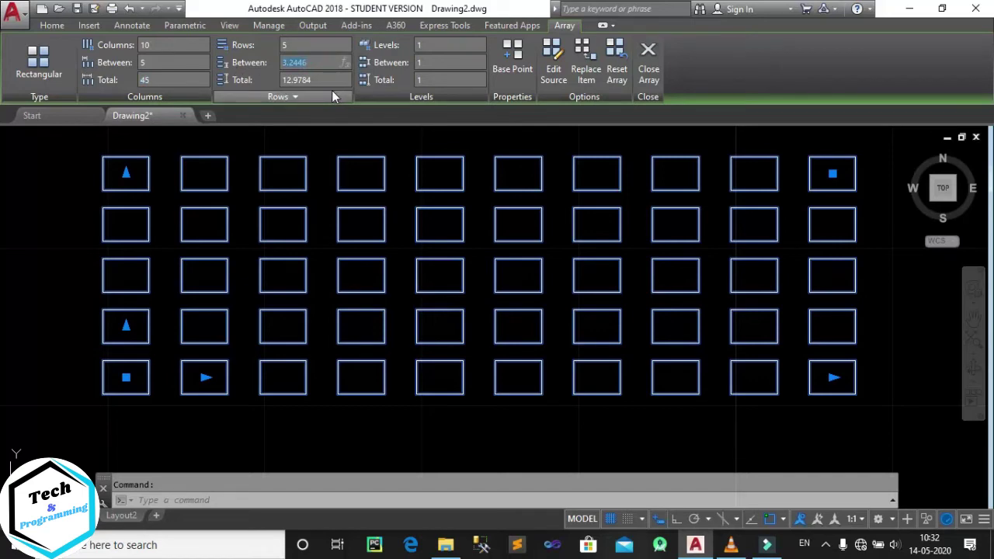
pyautogui.write('5')
pyautogui.press('Return')
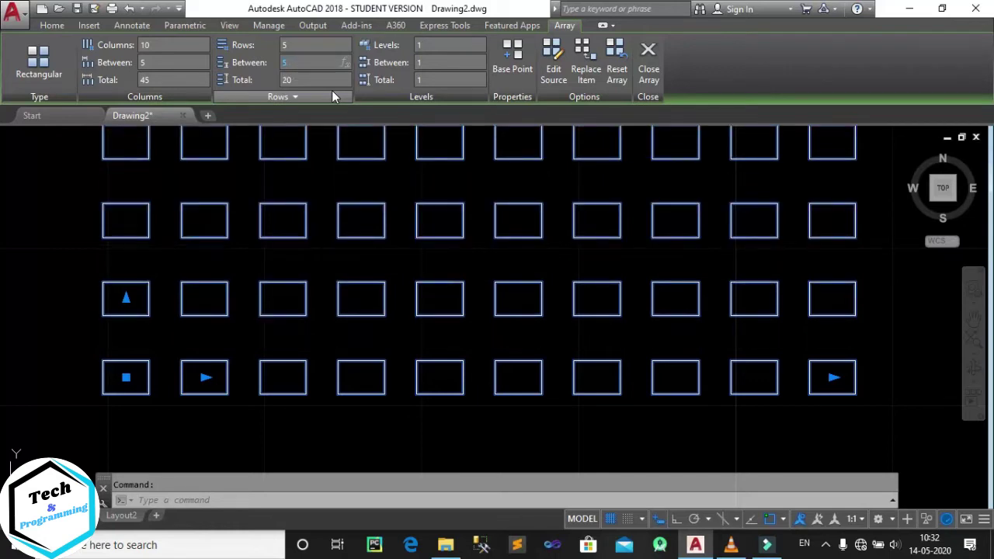
# Set the total distance between the array's first and last rows to 50 and close the array editing
pyautogui.click(291, 81)
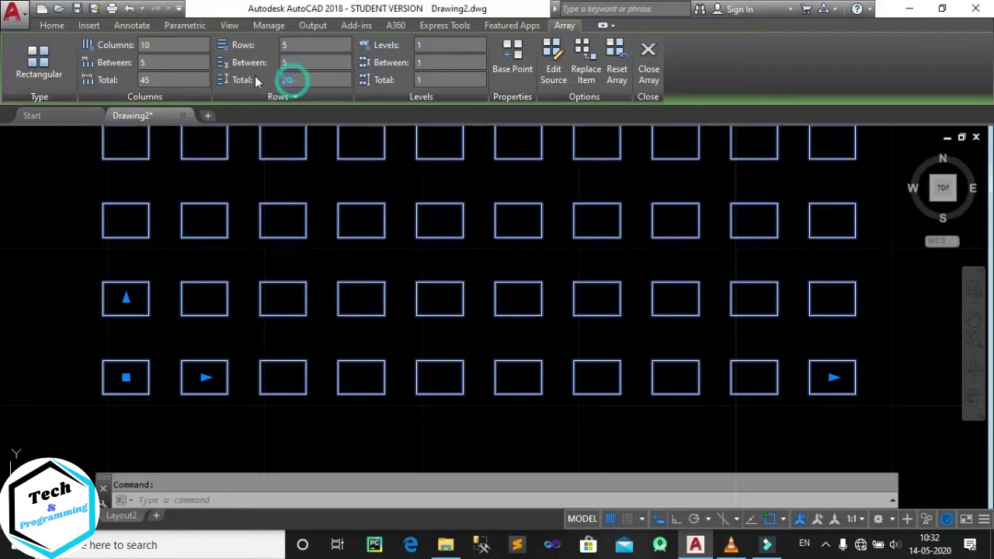
pyautogui.press('Return')
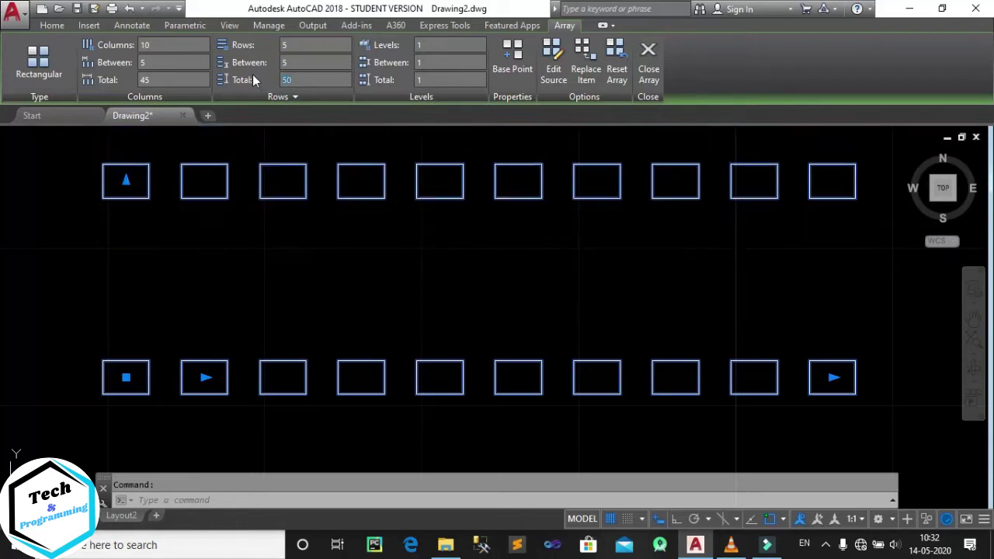
pyautogui.click(301, 64)
pyautogui.click(653, 67)
# Draw a wave-shaped fit spline through four points in the empty space to the right of the rectangular array
pyautogui.scroll(-2, 475, 282)
pyautogui.moveTo(484, 266)
pyautogui.mouseDown(button='middle')
pyautogui.moveTo(290, 261)
pyautogui.moveTo(289, 272)
pyautogui.mouseUp(button='middle')
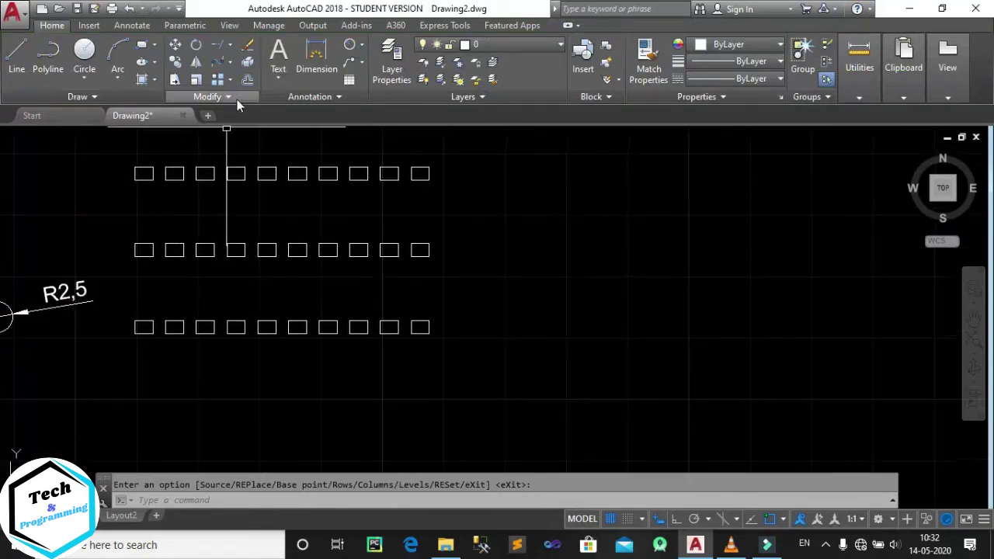
pyautogui.click(229, 79)
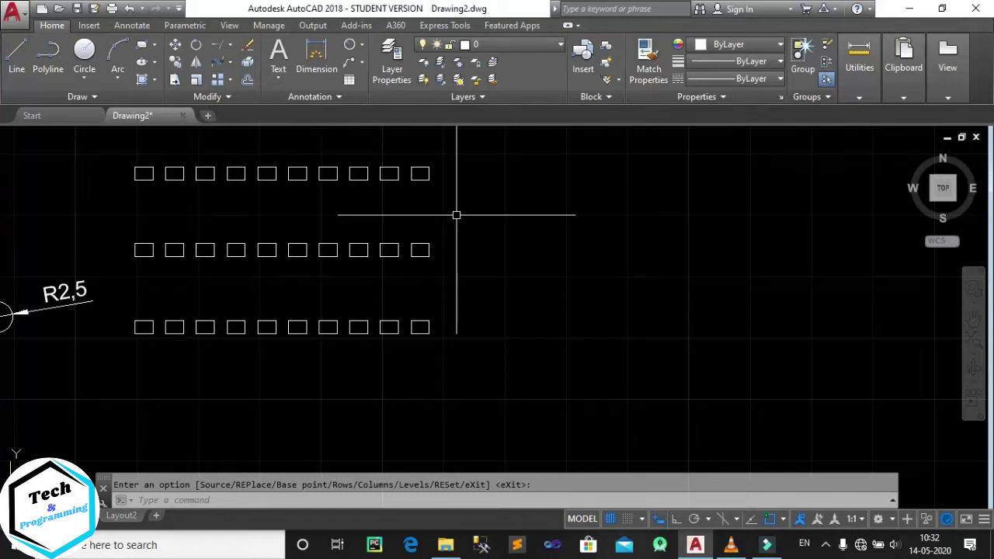
pyautogui.moveTo(455, 215); pyautogui.dragTo(443, 210, button='middle')
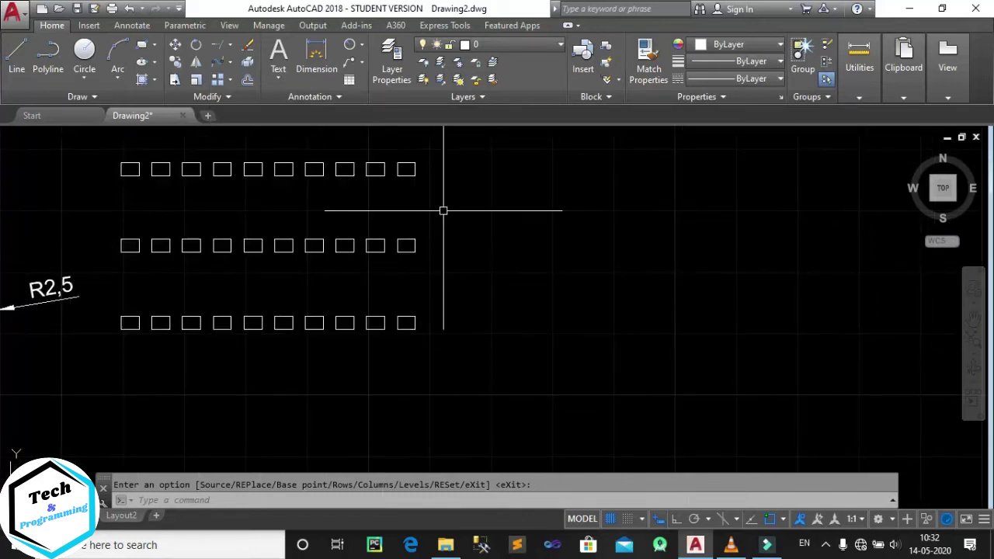
pyautogui.click(56, 96)
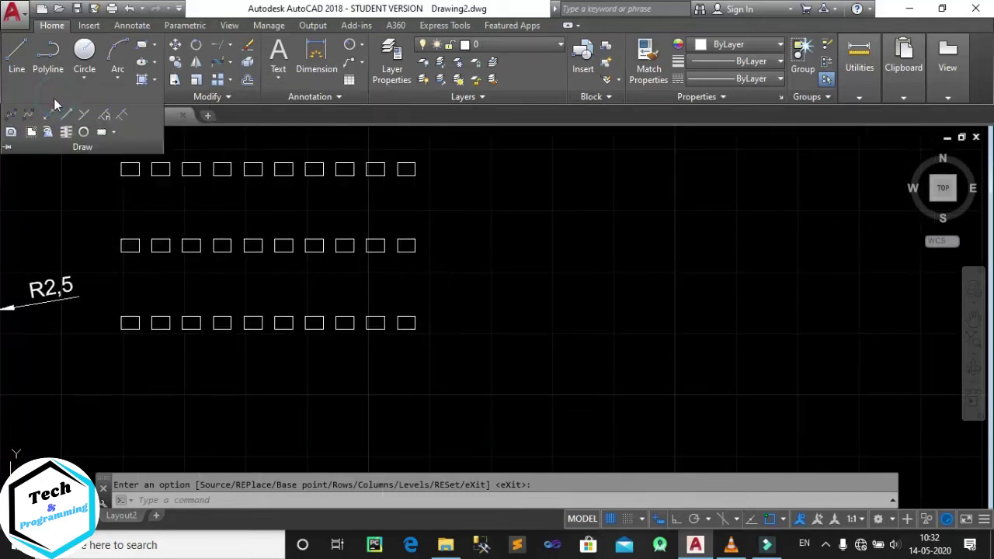
pyautogui.click(11, 114)
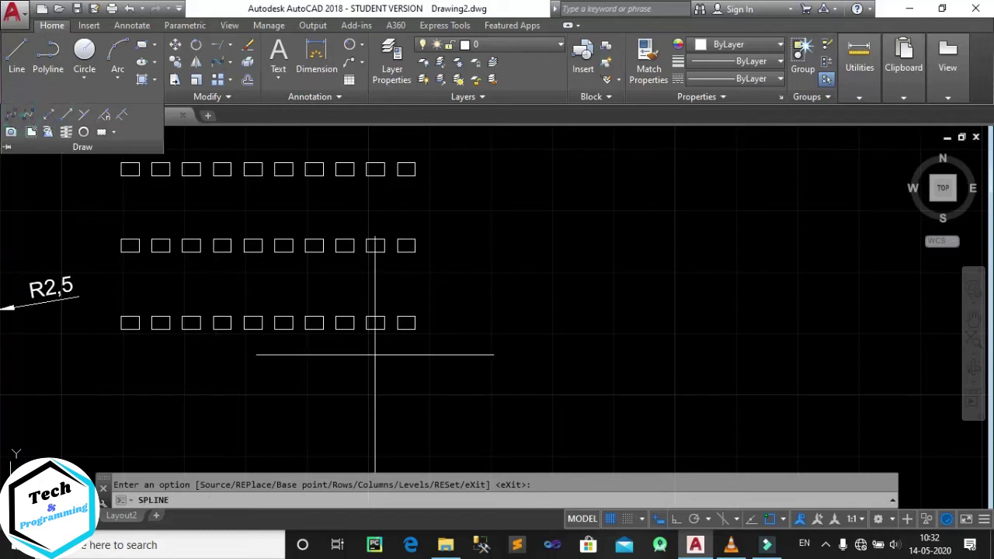
pyautogui.click(489, 406)
pyautogui.click(602, 204)
pyautogui.click(819, 438)
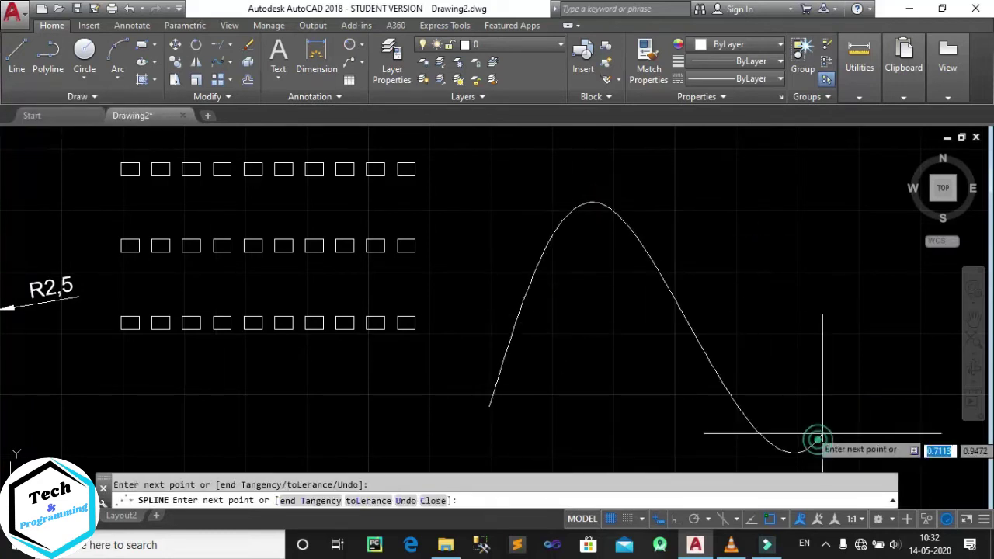
pyautogui.moveTo(819, 439)
pyautogui.mouseDown(button='middle')
pyautogui.moveTo(614, 352)
pyautogui.moveTo(427, 387)
pyautogui.mouseUp(button='middle')
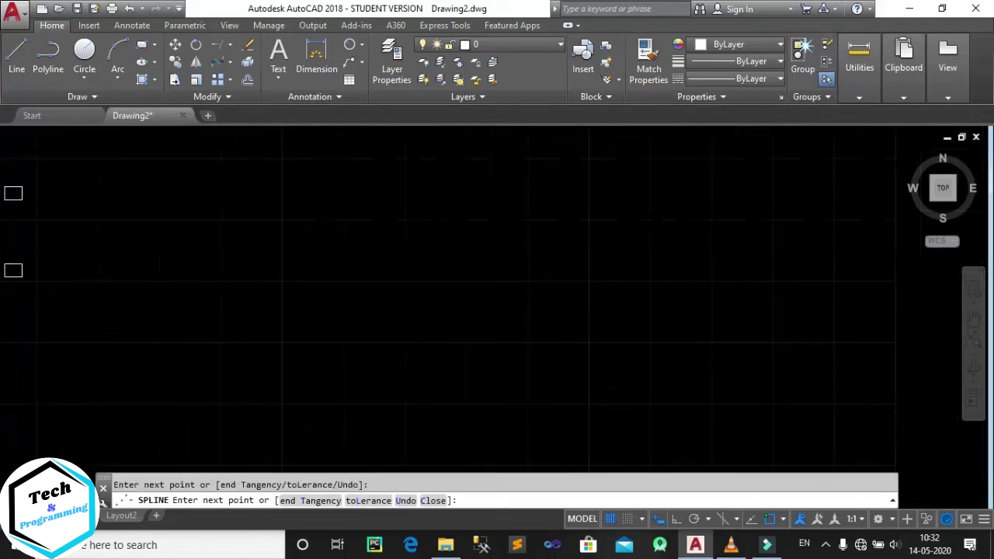
pyautogui.click(737, 221)
pyautogui.press('Return')
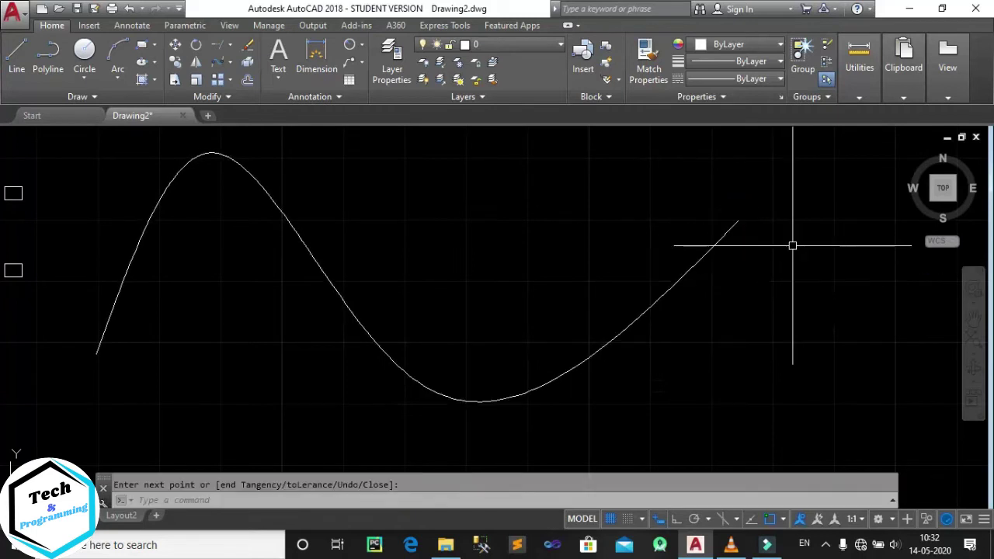
# Draw a circle with a radius of about 3 centred on the spline's left endpoint
pyautogui.click(85, 55)
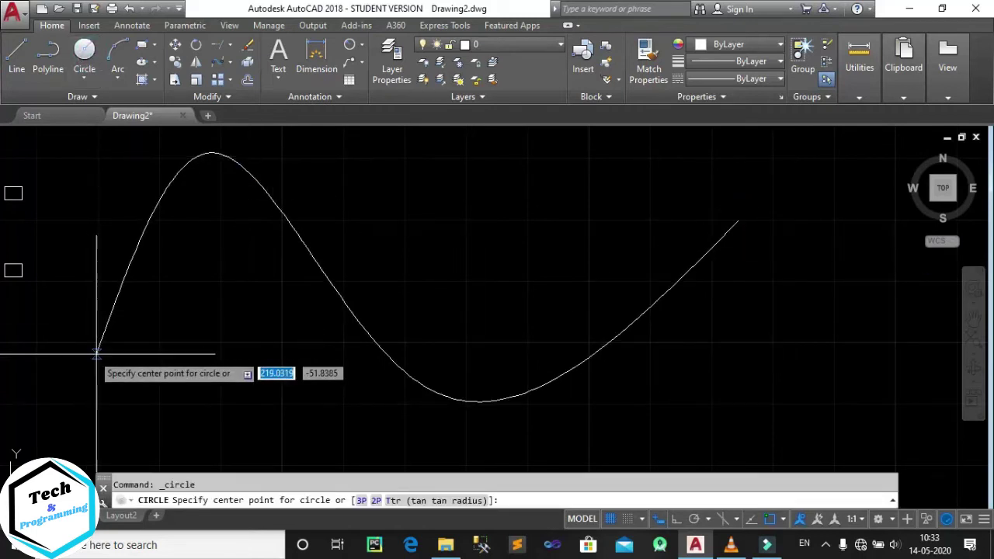
pyautogui.click(93, 355)
pyautogui.click(106, 368)
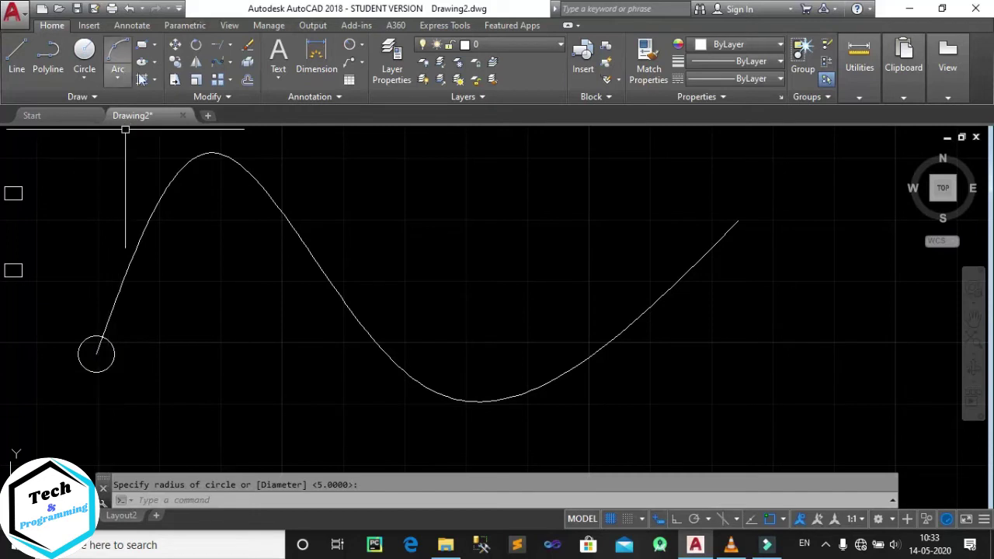
# Create a path array of the circle using the spline as the path curve
pyautogui.click(230, 82)
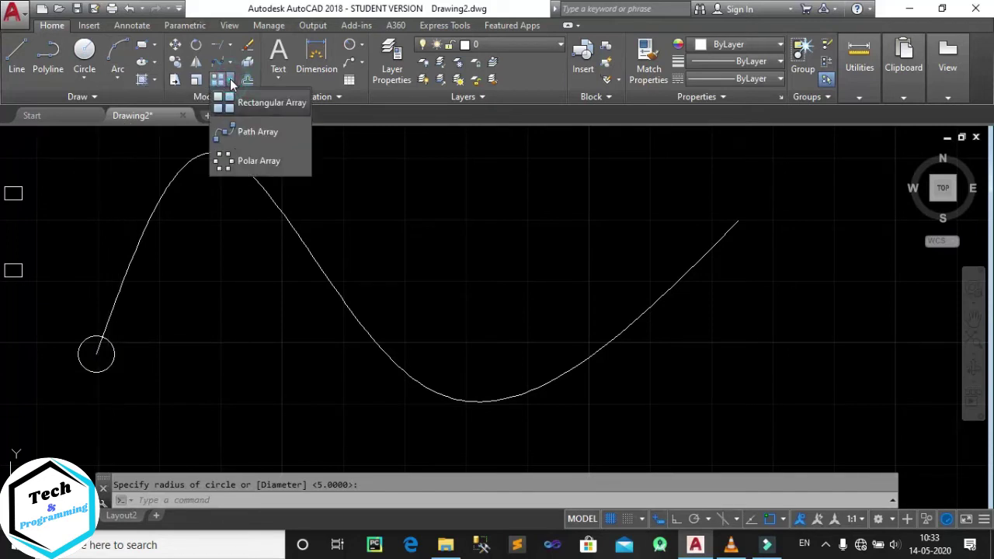
pyautogui.click(239, 130)
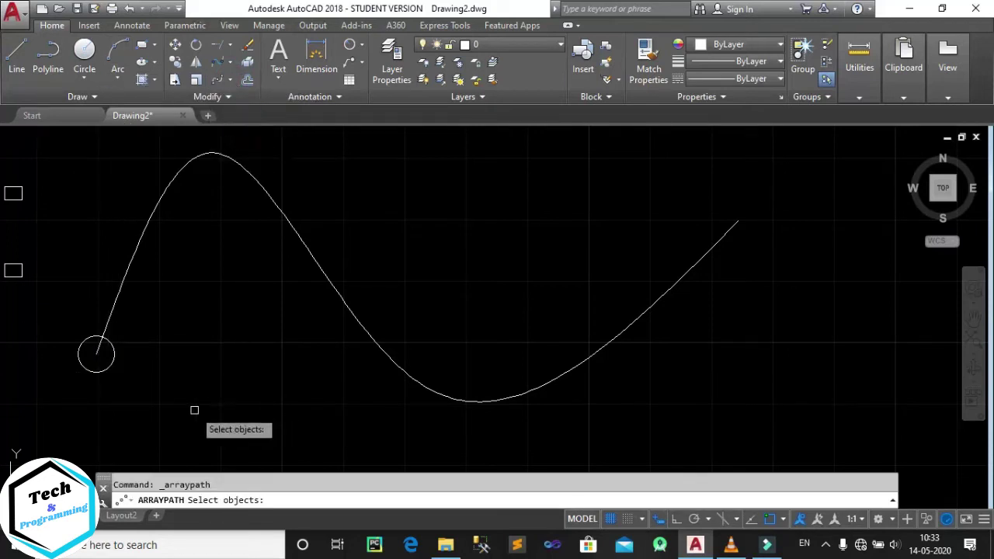
pyautogui.click(115, 348)
pyautogui.press('Return')
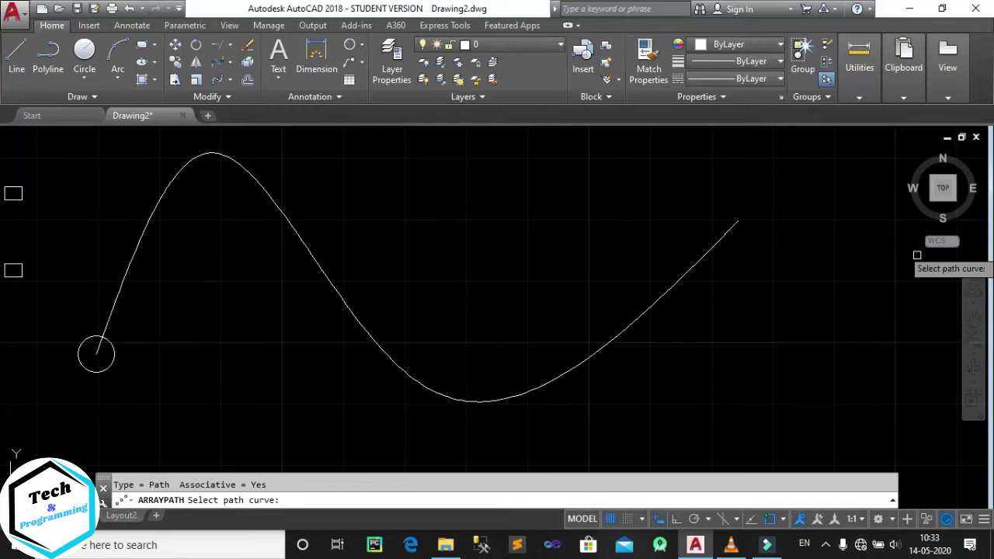
pyautogui.click(242, 167)
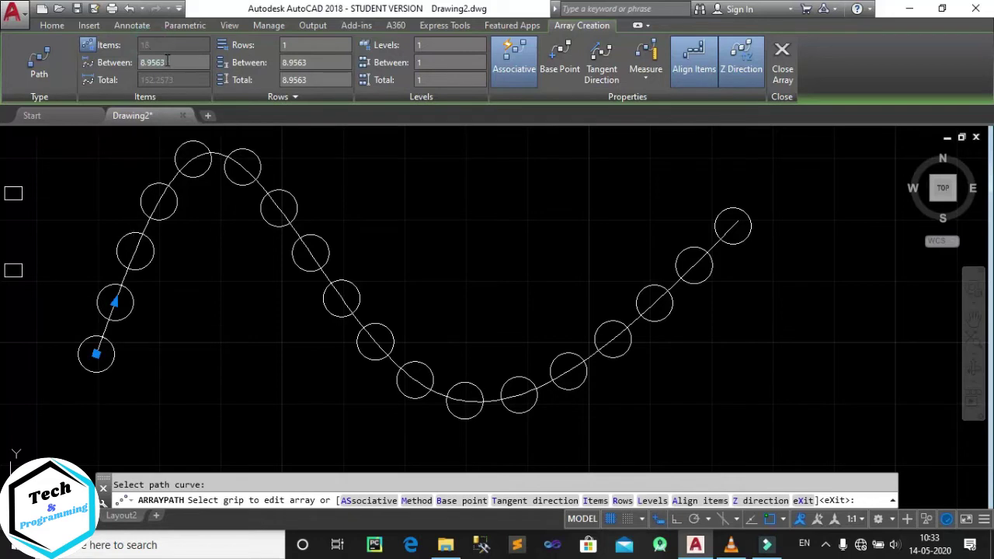
# Set the spacing between the path array's items to 5
pyautogui.click(167, 60)
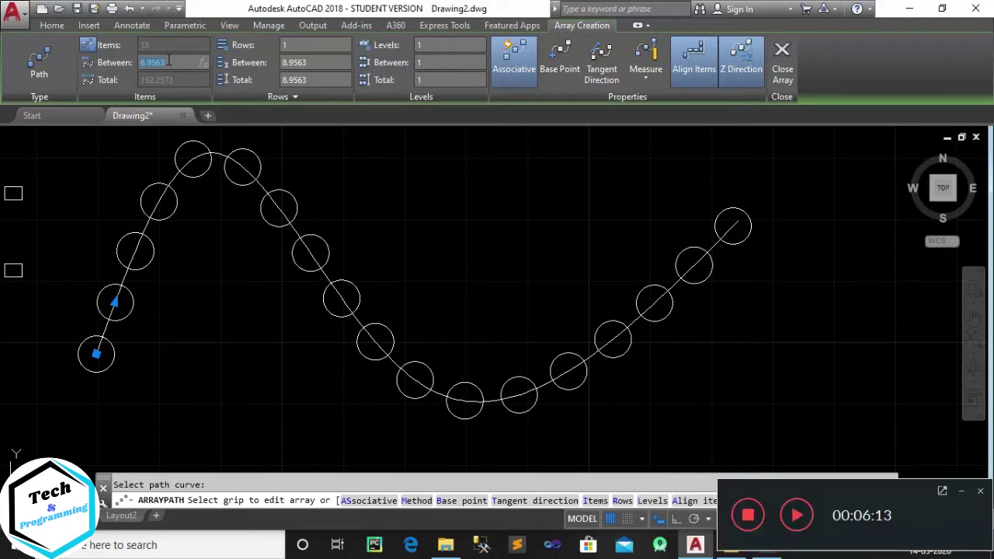
pyautogui.press('alt')
pyautogui.press('alt')
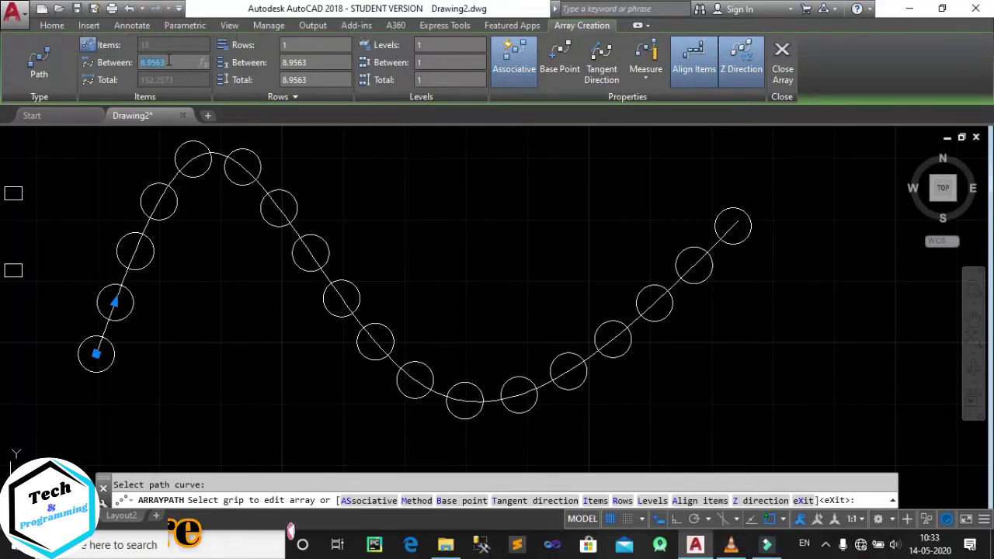
pyautogui.write('5')
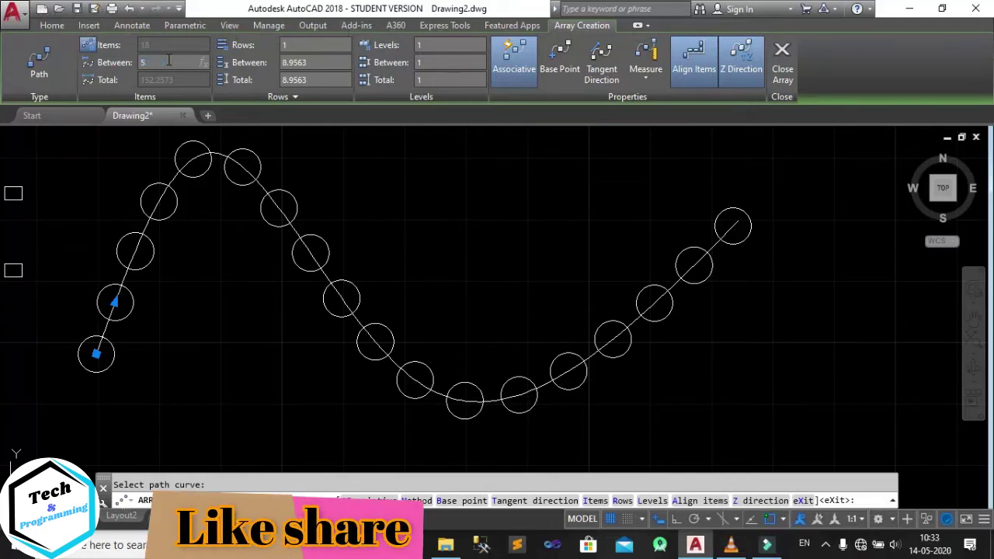
pyautogui.press('Return')
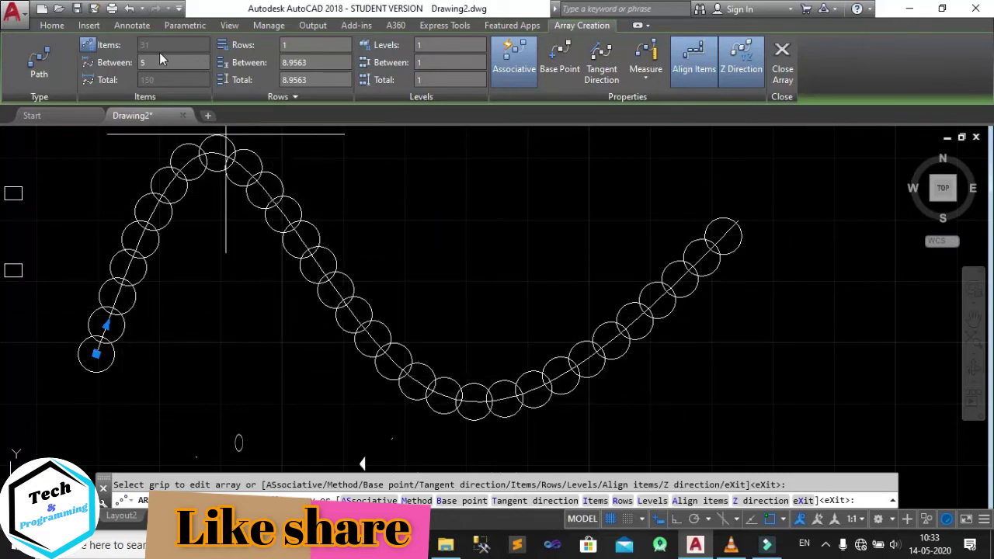
# Change the path array's item spacing to 10 and to 15, and finish creating the array
pyautogui.moveTo(154, 62); pyautogui.dragTo(76, 66)
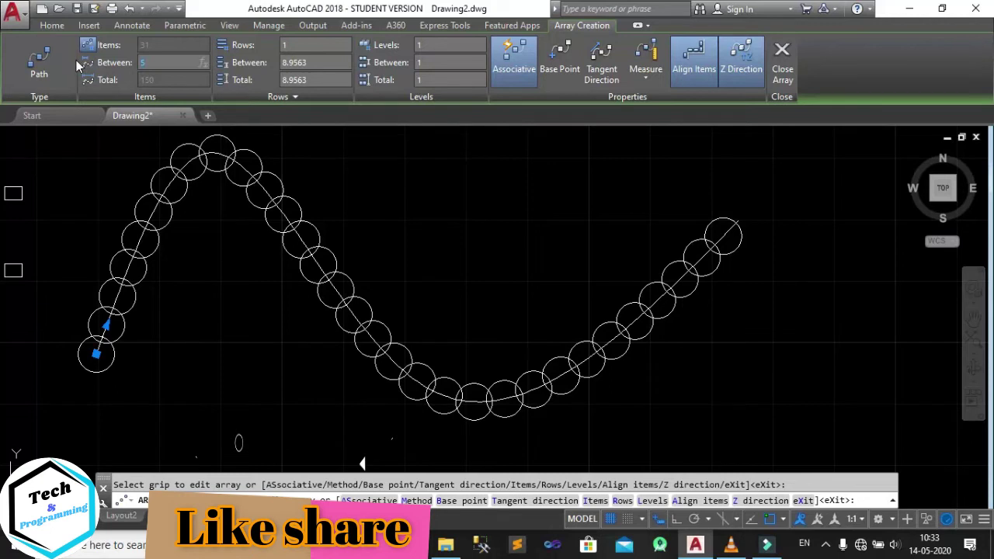
pyautogui.press('Return')
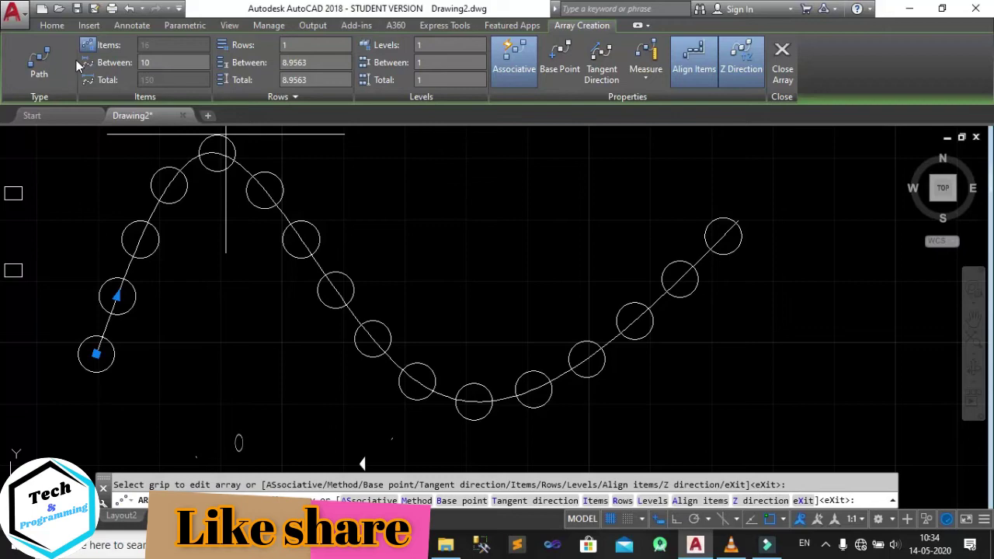
pyautogui.press('Return')
# Select the finished path array, set its item spacing to 10 and close the array editing
pyautogui.click(284, 244)
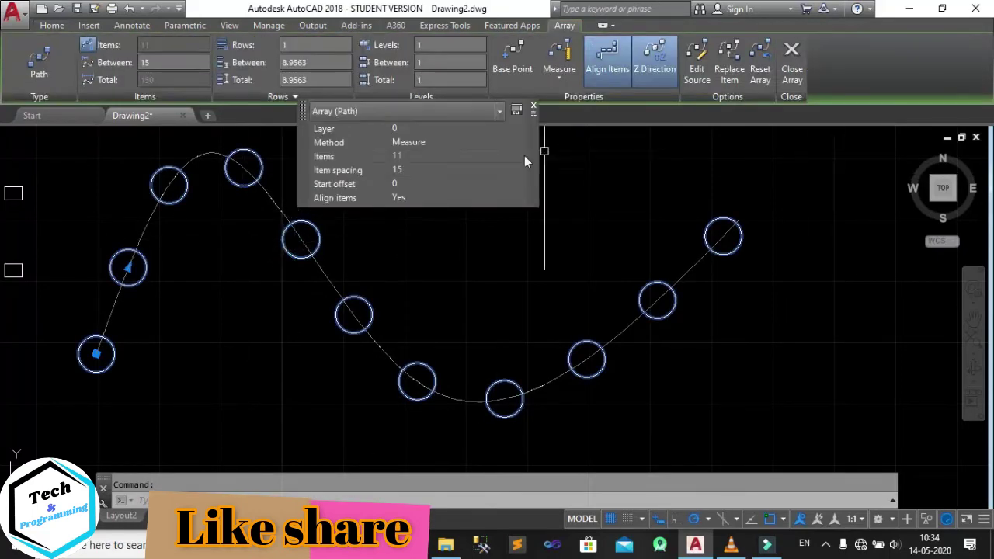
pyautogui.click(533, 107)
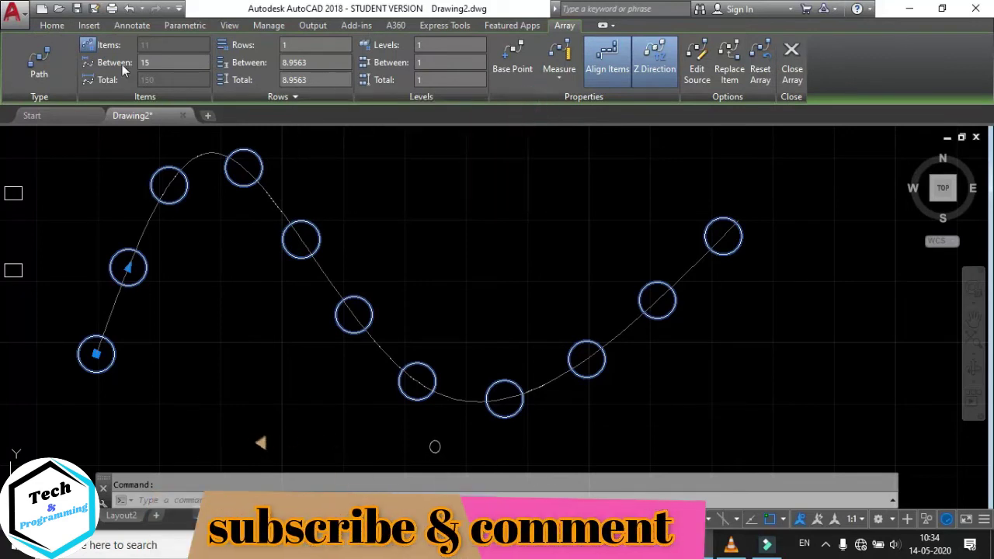
pyautogui.click(158, 63)
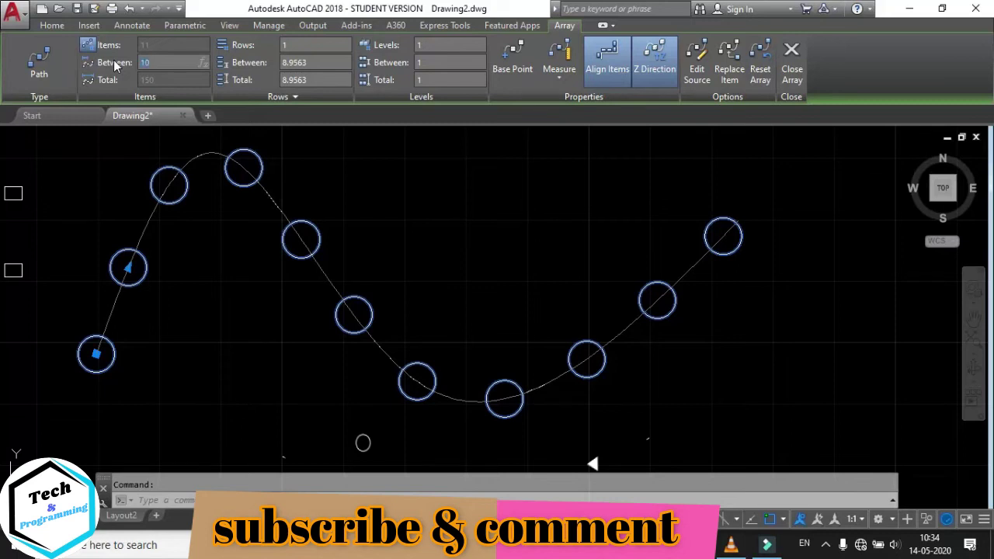
pyautogui.press('Return')
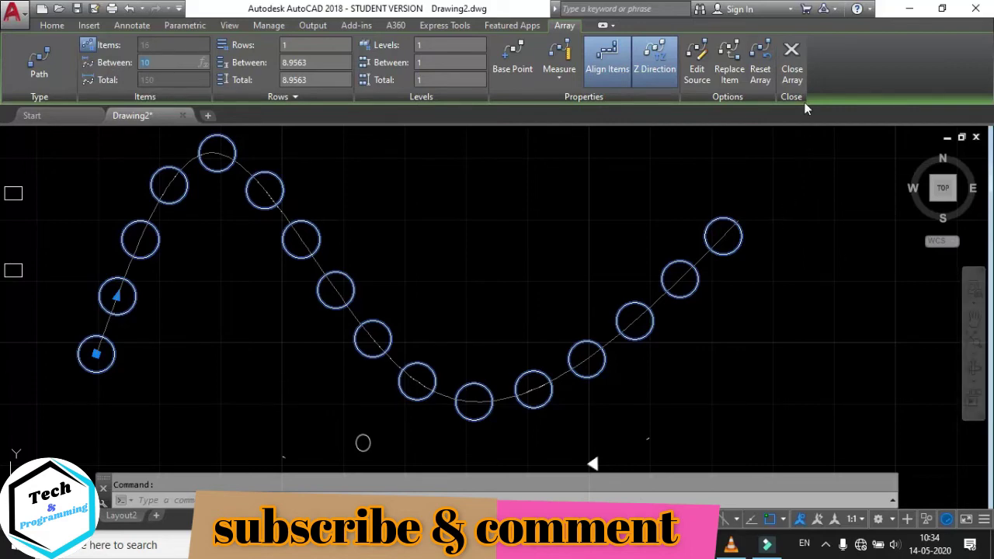
pyautogui.click(792, 64)
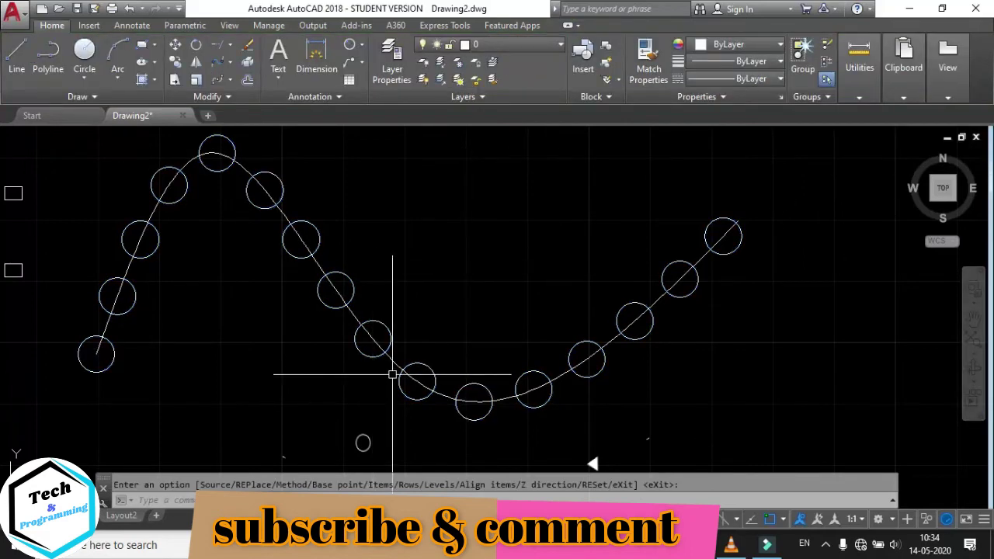
# Draw a large circle in the empty space to the right of the path array
pyautogui.moveTo(392, 375)
pyautogui.mouseDown(button='middle')
pyautogui.moveTo(385, 336)
pyautogui.moveTo(250, 317)
pyautogui.mouseUp(button='middle')
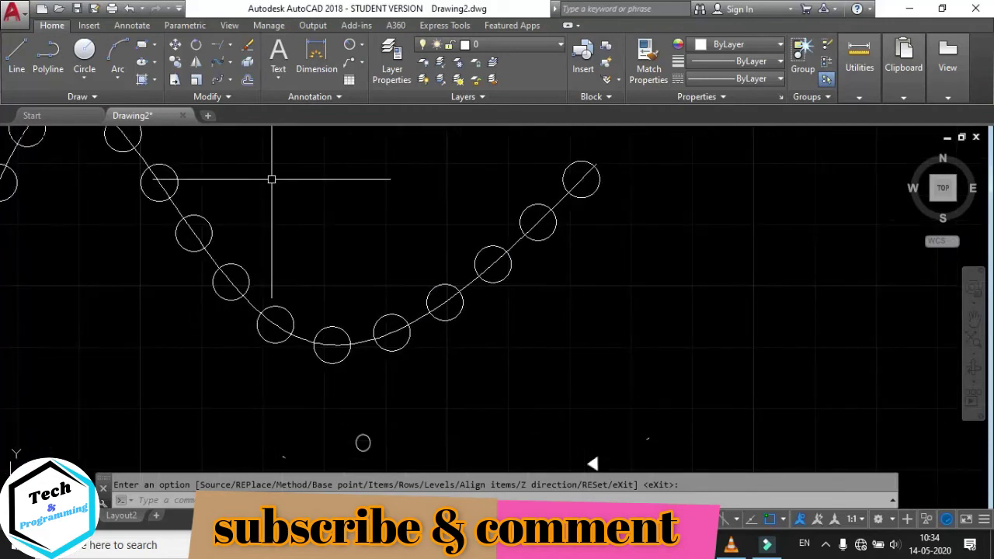
pyautogui.click(232, 81)
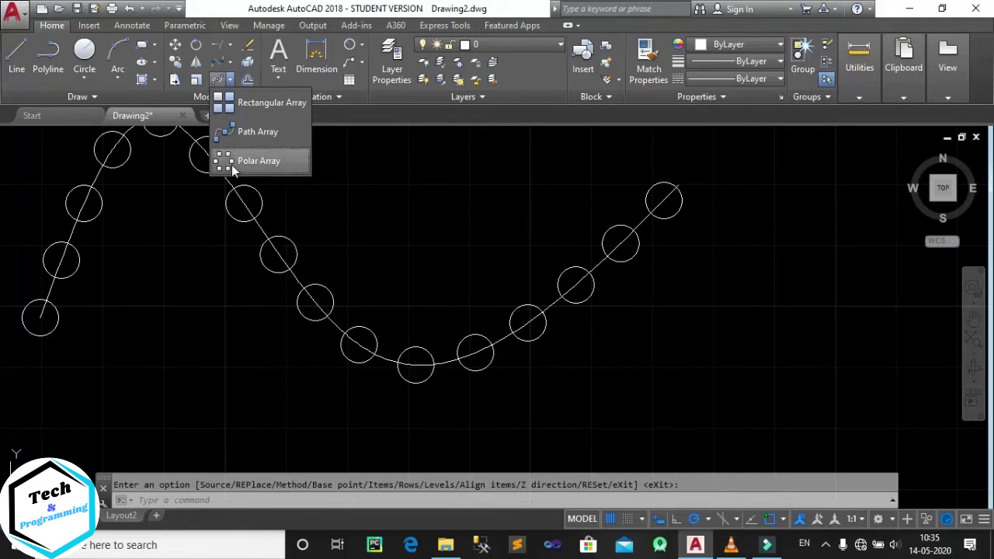
pyautogui.scroll(-3, 837, 310)
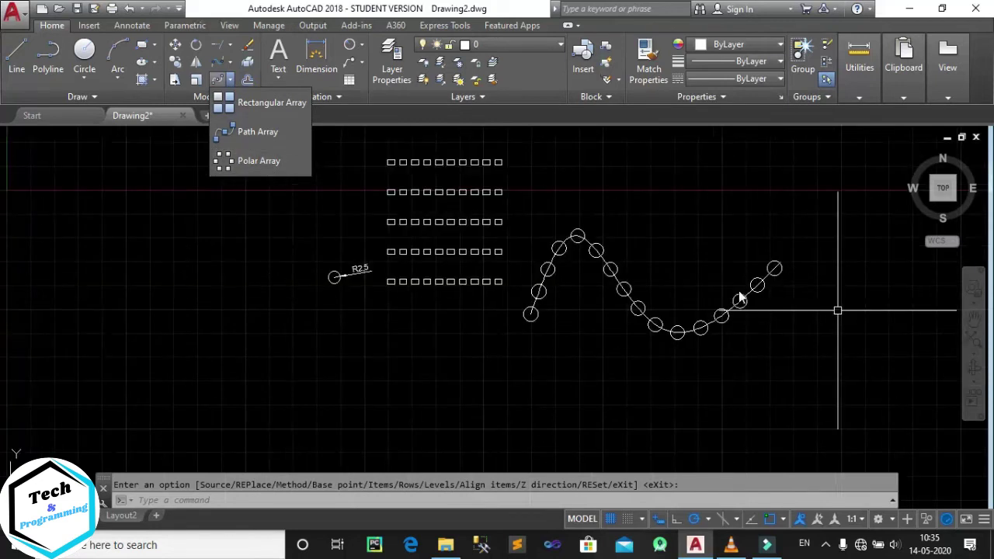
pyautogui.moveTo(932, 309)
pyautogui.mouseDown(button='middle')
pyautogui.moveTo(680, 312)
pyautogui.moveTo(249, 210)
pyautogui.mouseUp(button='middle')
pyautogui.click(84, 52)
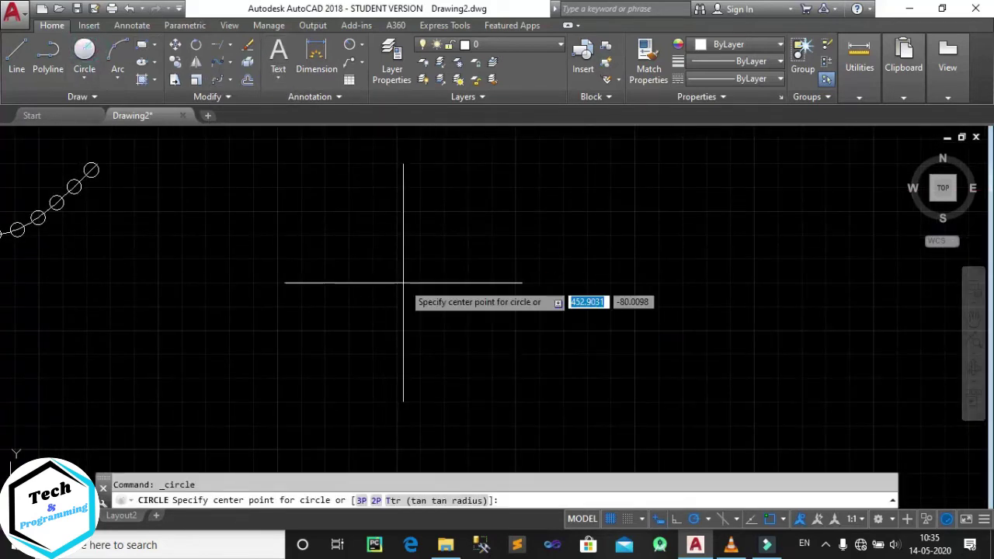
pyautogui.click(391, 251)
pyautogui.click(490, 346)
pyautogui.moveTo(485, 316); pyautogui.dragTo(333, 347, button='middle')
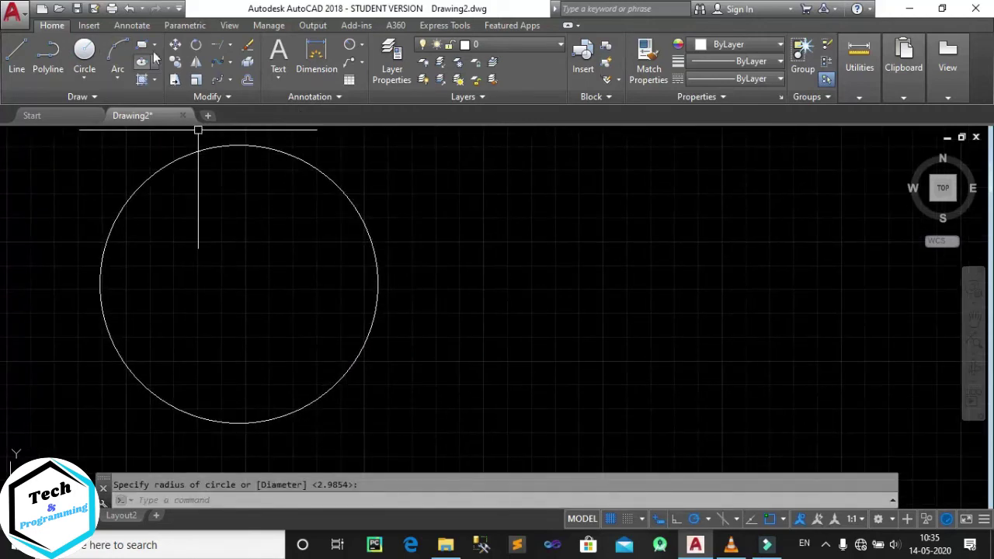
# Draw a small upright rectangle across the large circle's upper-left edge and a bigger one away to the circle's right
pyautogui.click(142, 45)
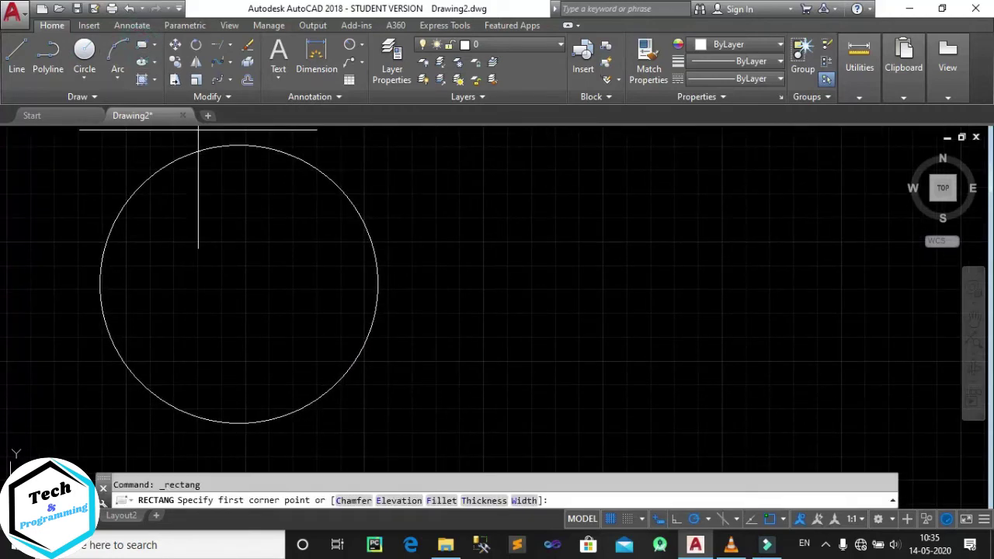
pyautogui.click(129, 177)
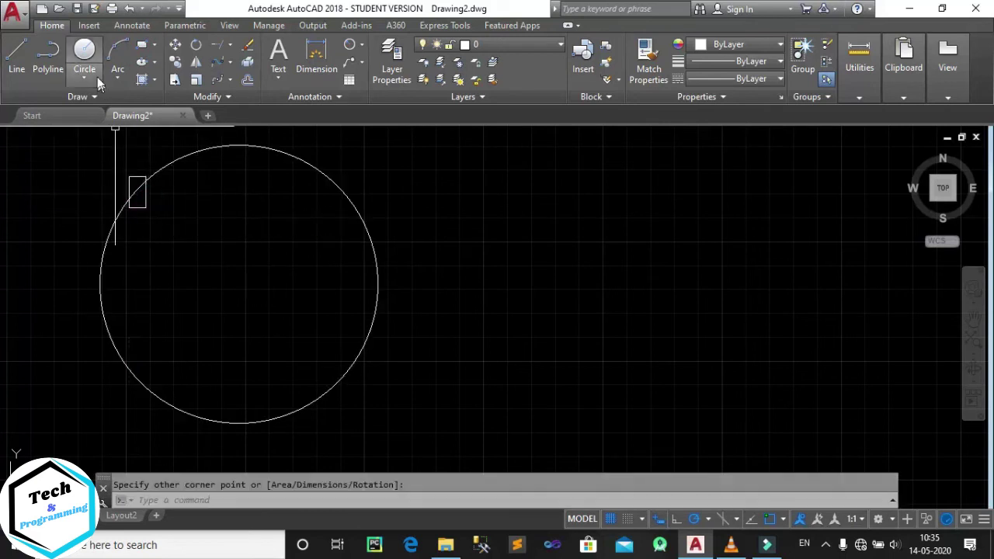
pyautogui.click(143, 43)
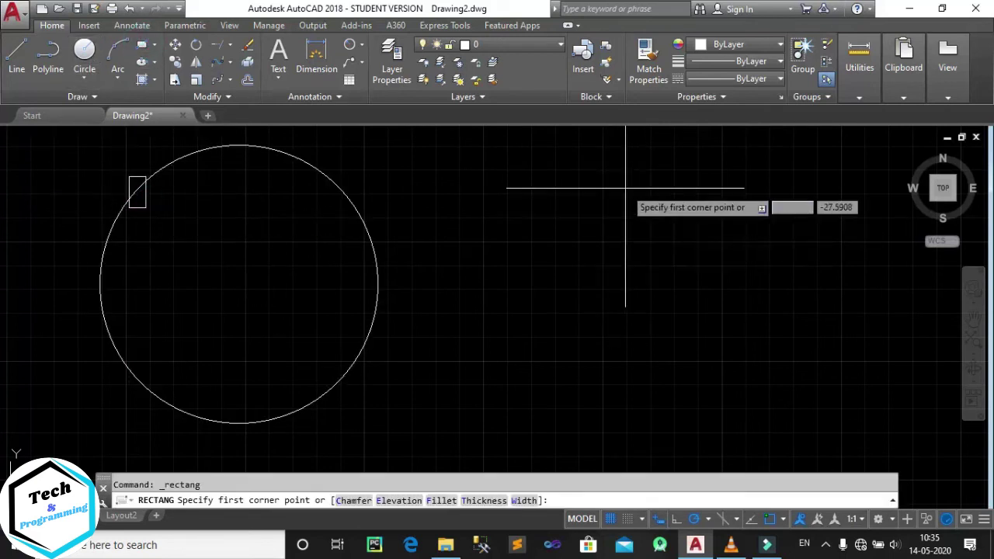
pyautogui.click(619, 184)
pyautogui.click(653, 230)
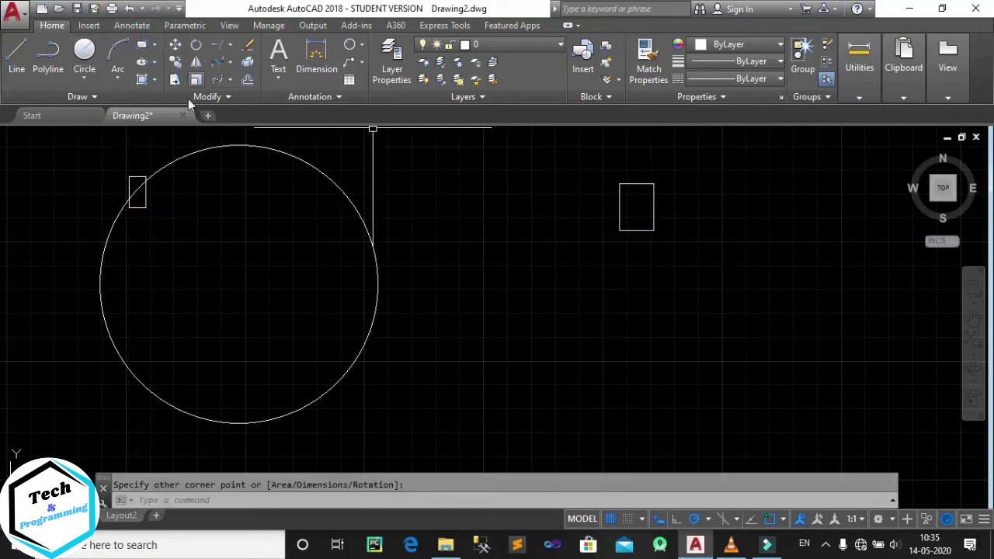
# Create a polar array of the small rectangle on the large circle's edge, centred on the circle's centre
pyautogui.click(230, 80)
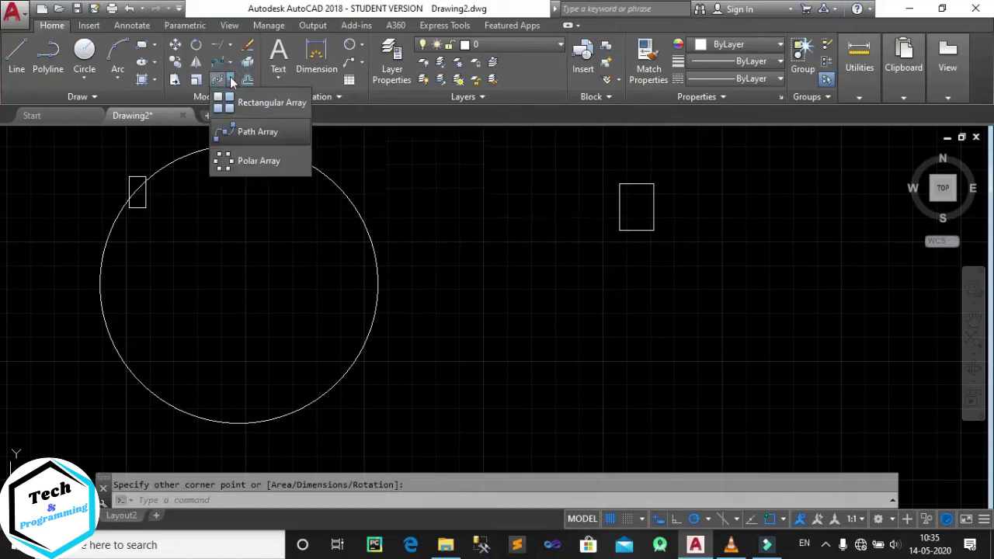
pyautogui.click(233, 159)
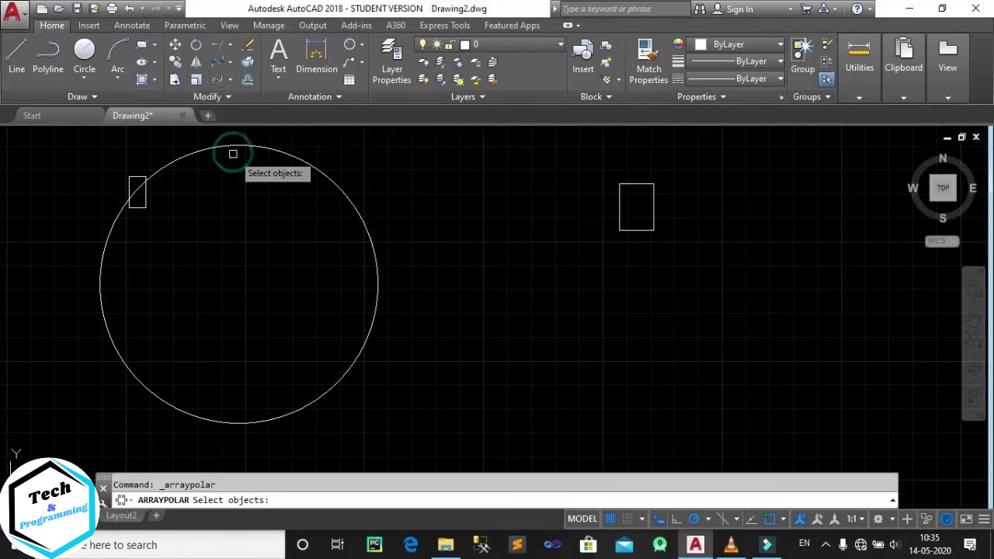
pyautogui.click(145, 199)
pyautogui.press('Return')
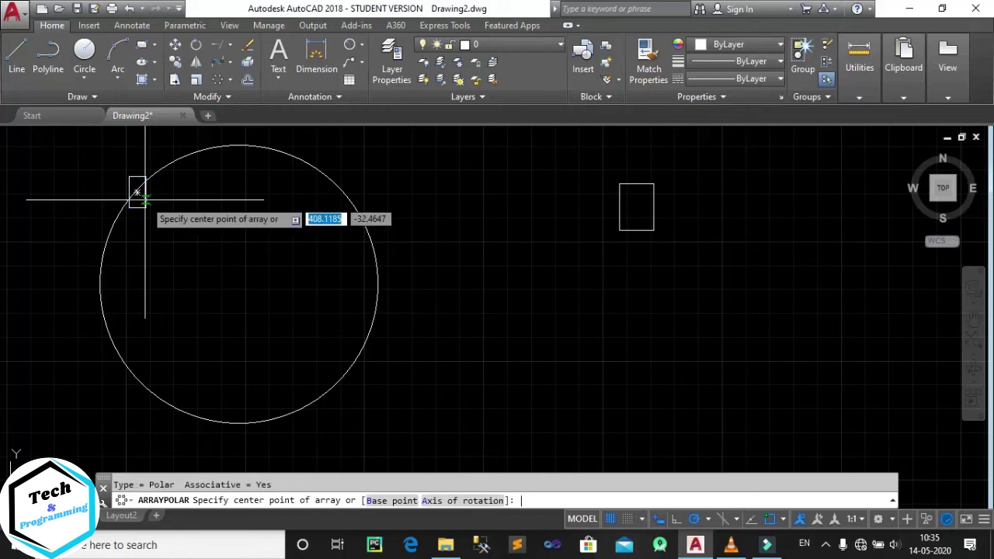
pyautogui.click(238, 285)
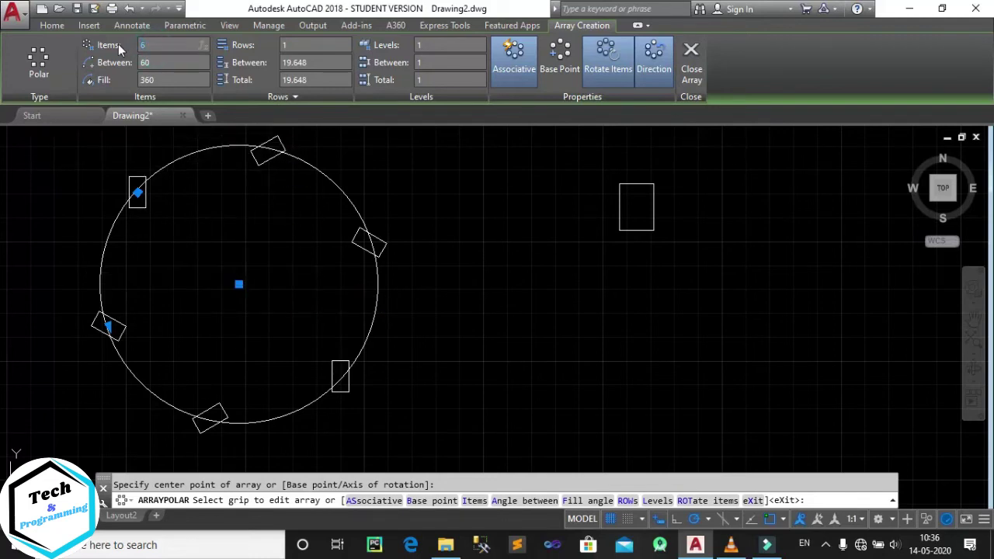
# Change the polar array's item count to 10 and to 20
pyautogui.write('0')
pyautogui.press('Return')
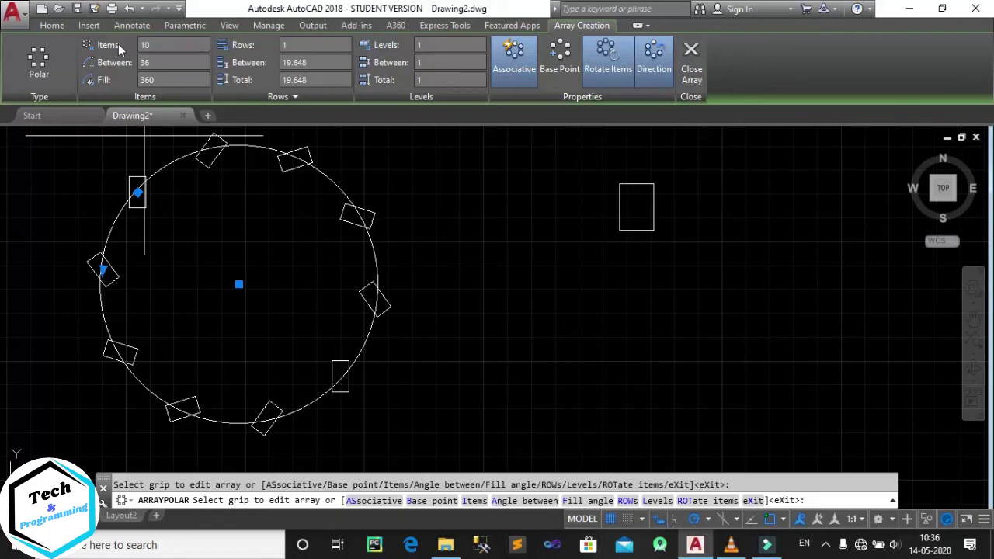
pyautogui.click(152, 45)
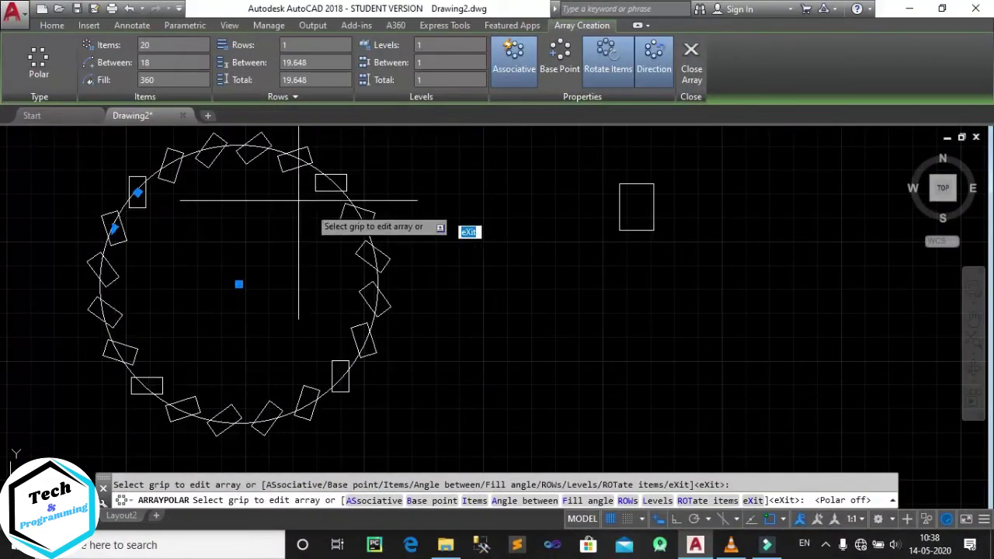
# Change the polar array's fill angle to 180 and to 90 degrees
pyautogui.click(163, 80)
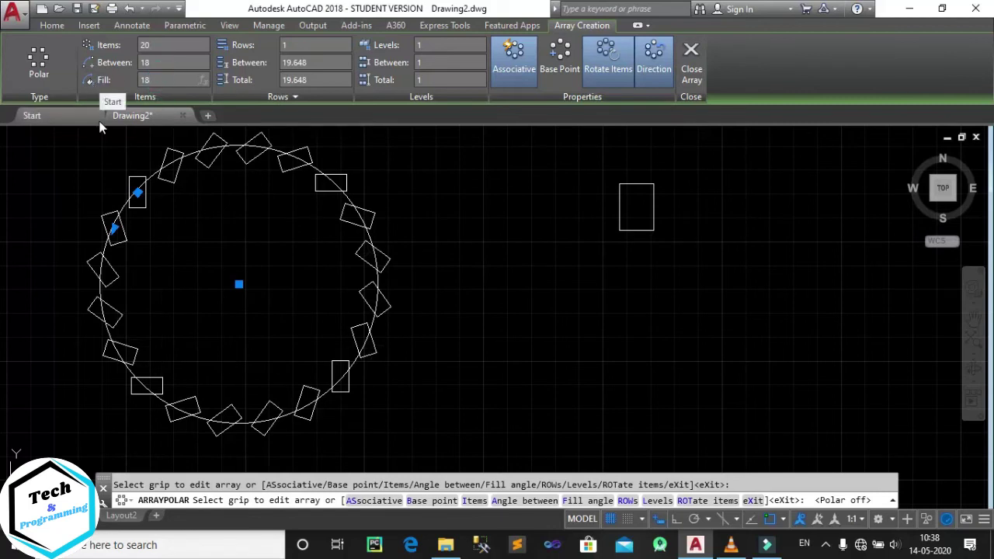
pyautogui.write('180')
pyautogui.press('Return')
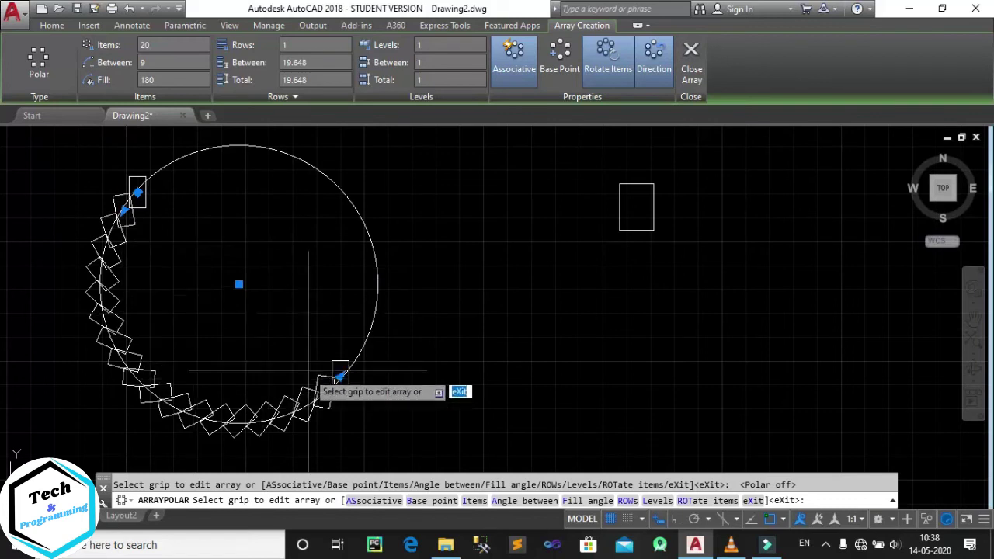
pyautogui.click(158, 80)
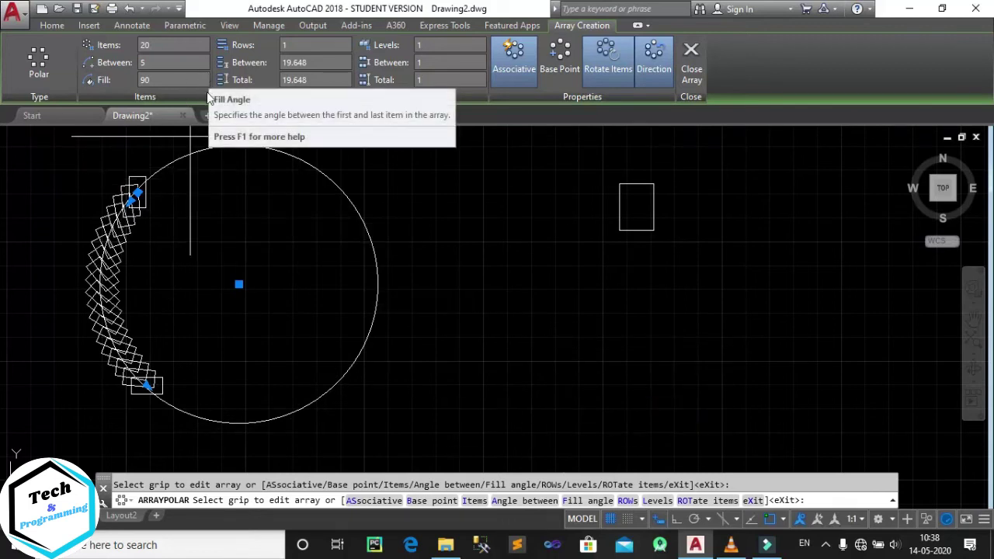
pyautogui.press('F10')
pyautogui.press('F10')
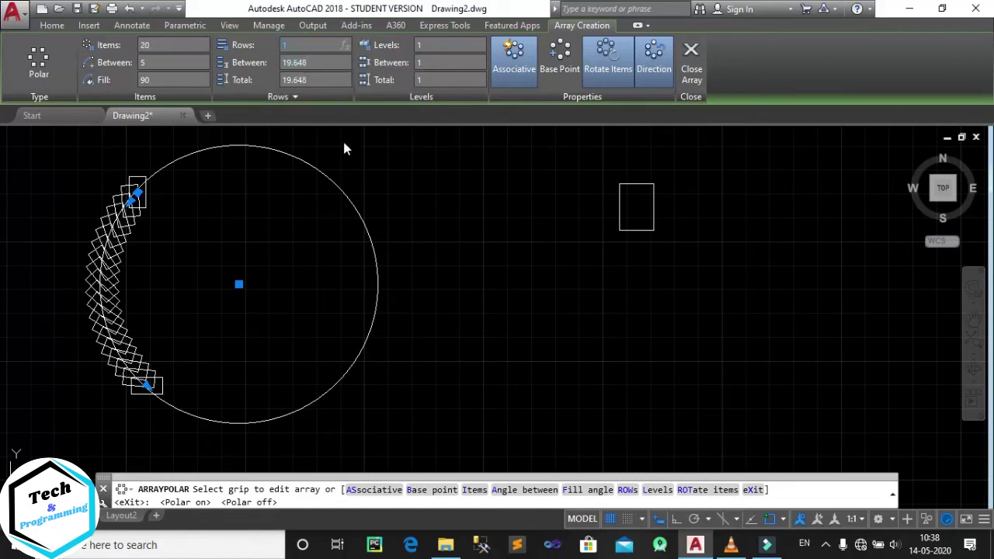
# Change the polar array's number of rows to 2 and to 3
pyautogui.write('2')
pyautogui.press('Return')
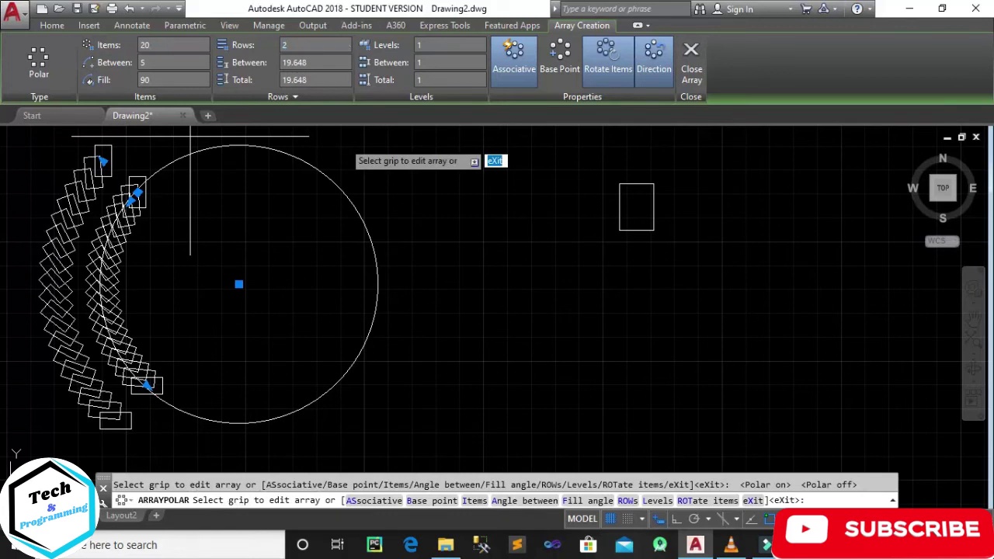
pyautogui.click(295, 46)
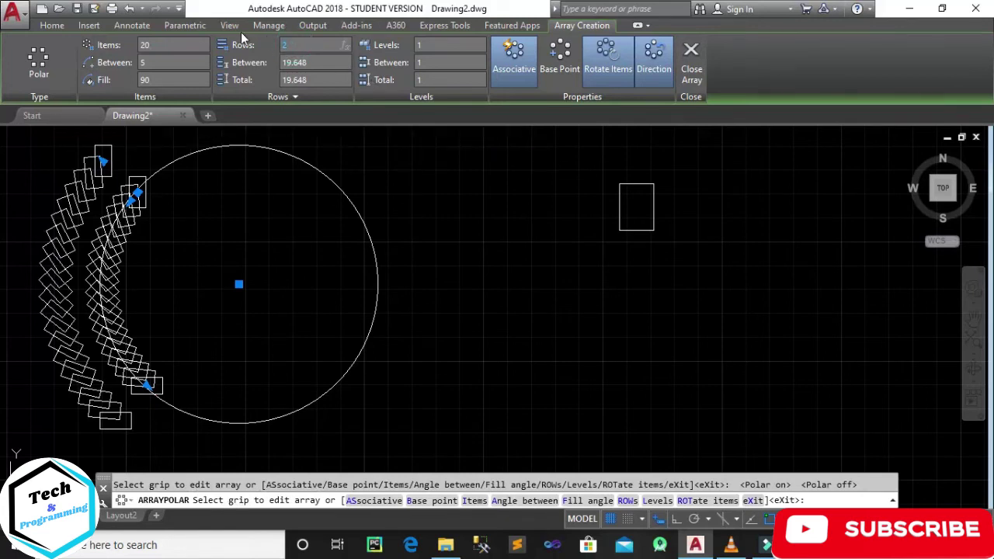
pyautogui.write('3')
pyautogui.press('Return')
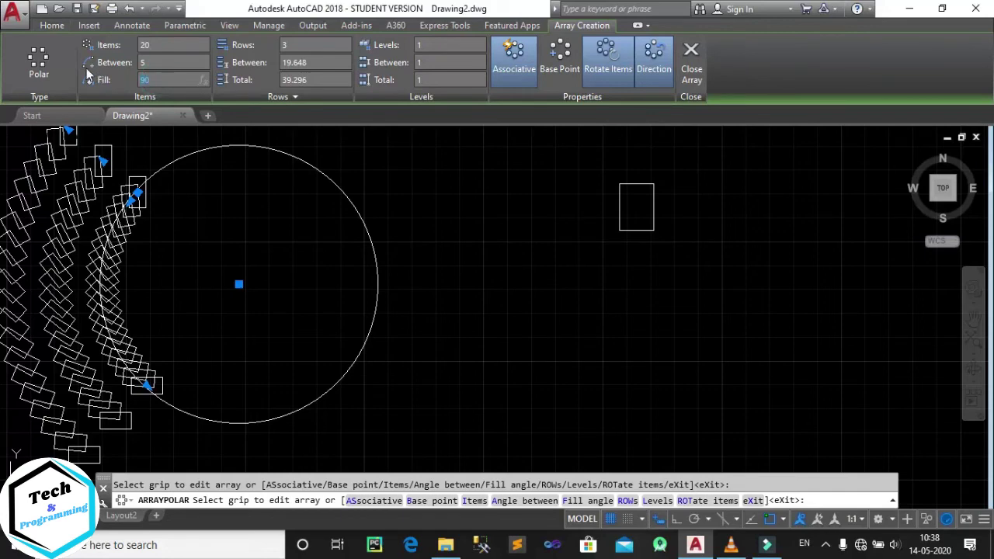
# Set the polar array's fill angle to 360 degrees and its item count to 30, and finish the array
pyautogui.press('Return')
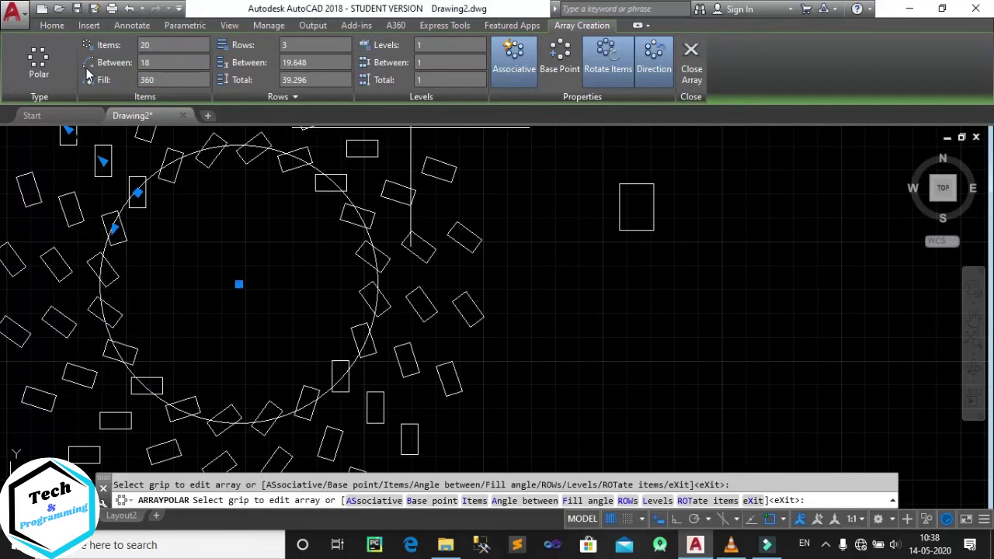
pyautogui.scroll(-2, 178, 263)
pyautogui.moveTo(182, 264); pyautogui.dragTo(307, 302, button='middle')
pyautogui.click(157, 44)
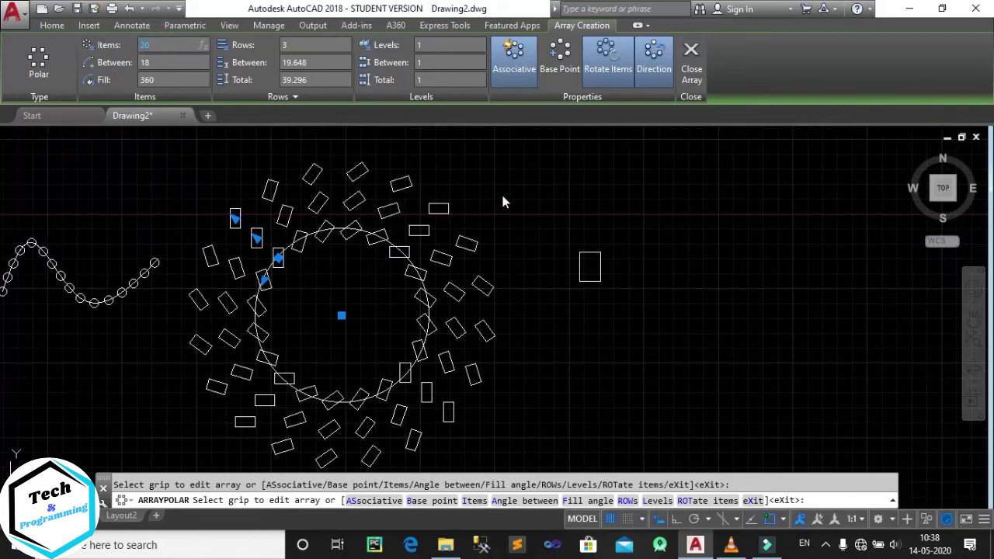
pyautogui.write('30')
pyautogui.press('Return')
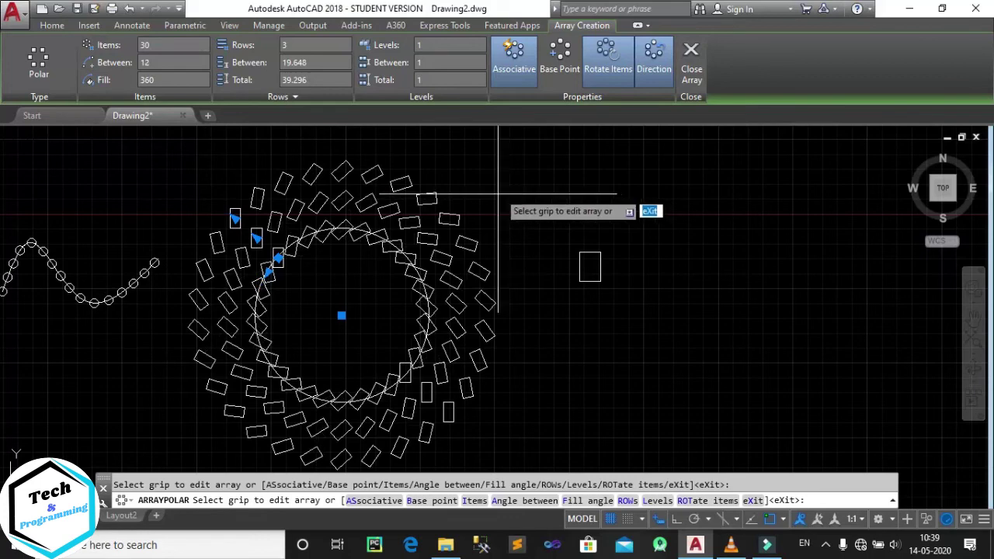
pyautogui.moveTo(514, 335); pyautogui.dragTo(394, 308, button='middle')
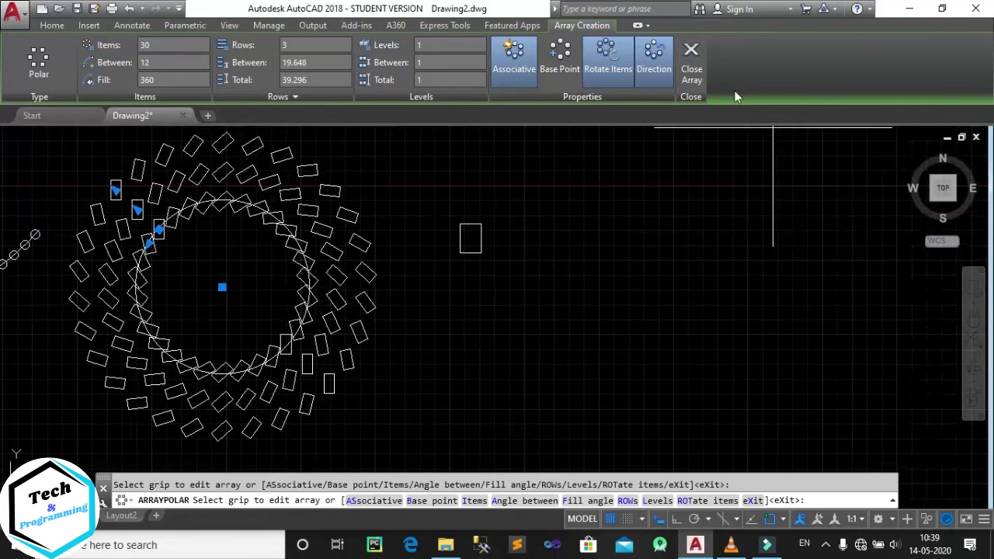
pyautogui.click(691, 63)
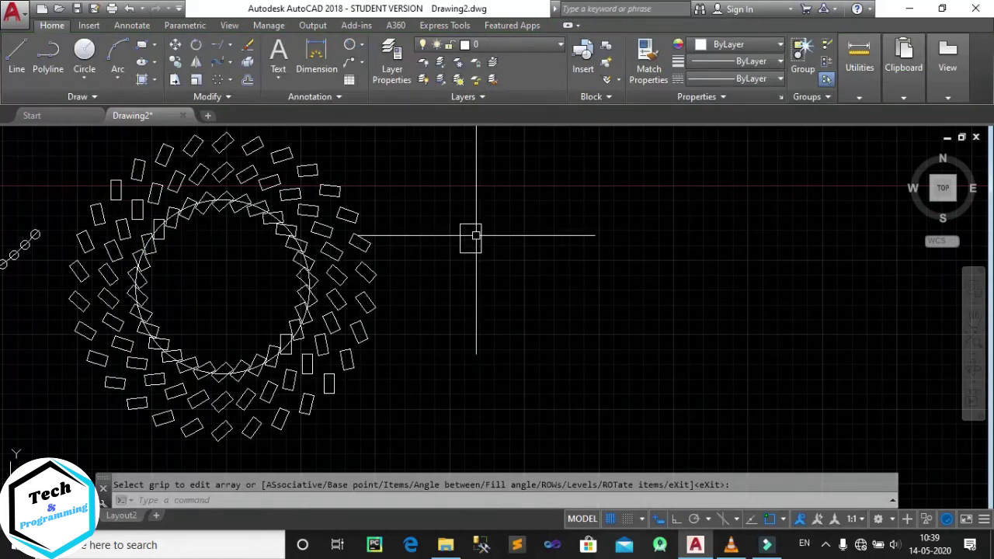
# Erase the unused rectangle to the right of the polar array
pyautogui.click(448, 193)
pyautogui.click(517, 300)
pyautogui.press('Delete')
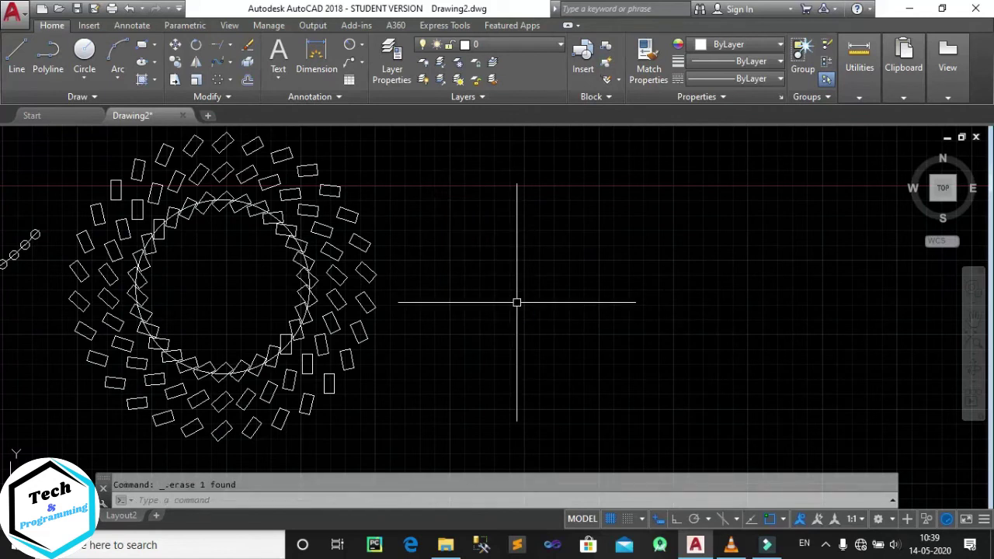
# Draw a small circle with a radius of about 14.2 in the empty space right of the polar array
pyautogui.click(78, 50)
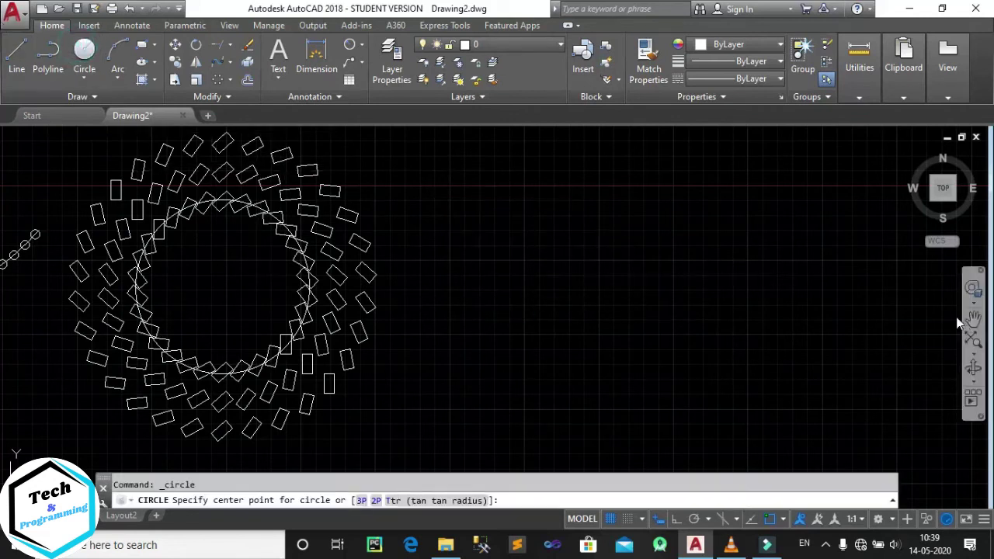
pyautogui.click(619, 211)
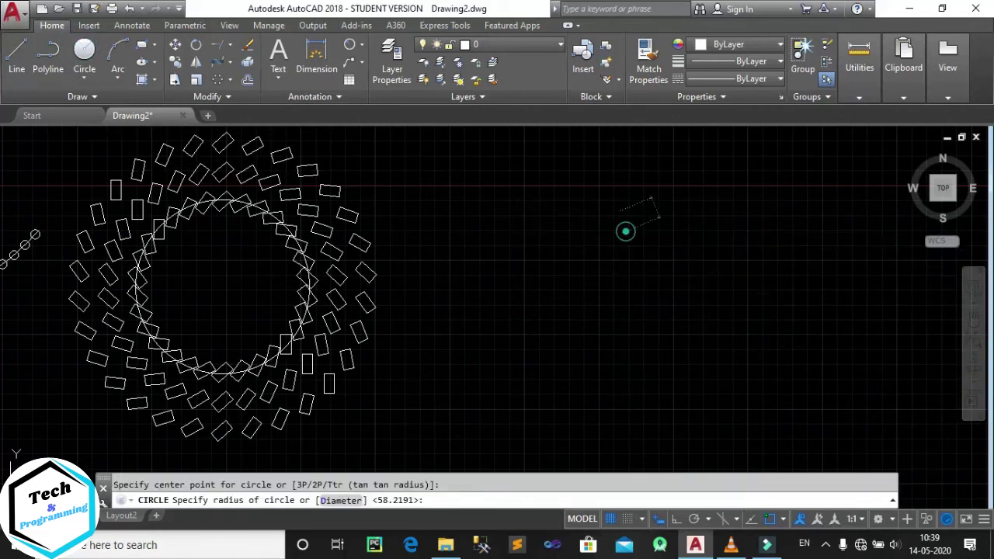
pyautogui.click(632, 226)
# Create a polar array of the small circle around a centre point picked below it and slightly to its right
pyautogui.click(220, 81)
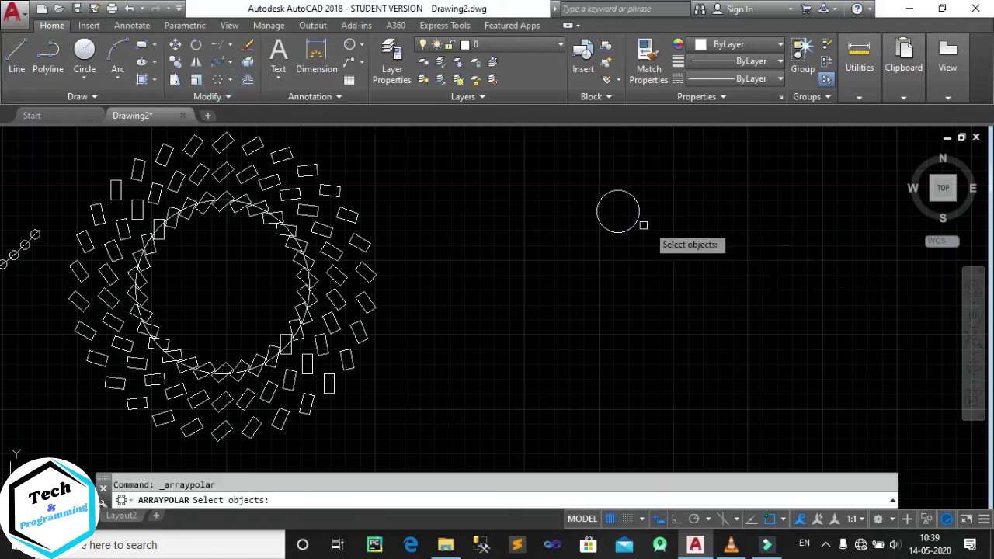
pyautogui.click(636, 222)
pyautogui.press('Return')
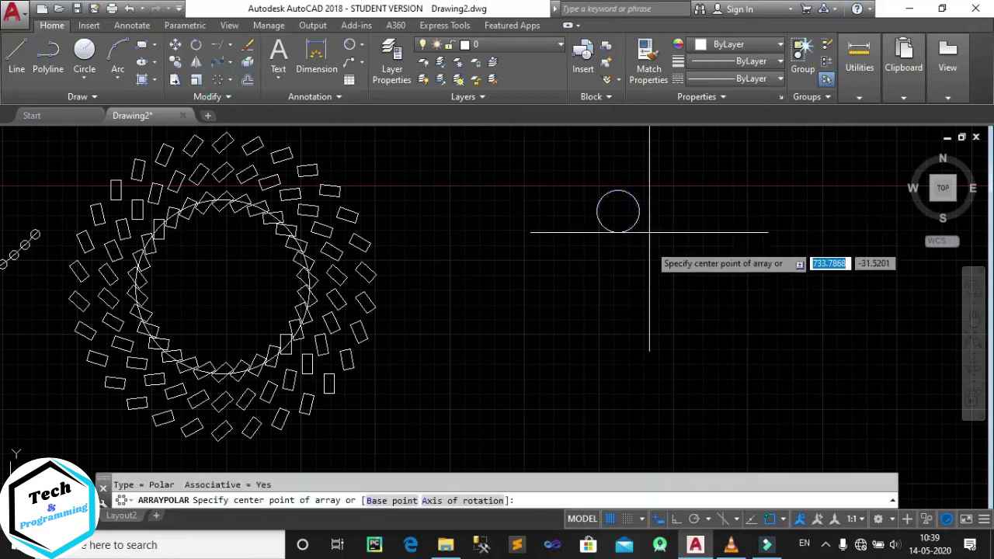
pyautogui.click(693, 383)
# Set the circle array's item count to 20 and finish the array
pyautogui.moveTo(723, 358)
pyautogui.mouseDown(button='middle')
pyautogui.moveTo(626, 293)
pyautogui.moveTo(535, 278)
pyautogui.mouseUp(button='middle')
pyautogui.scroll(-2, 626, 294)
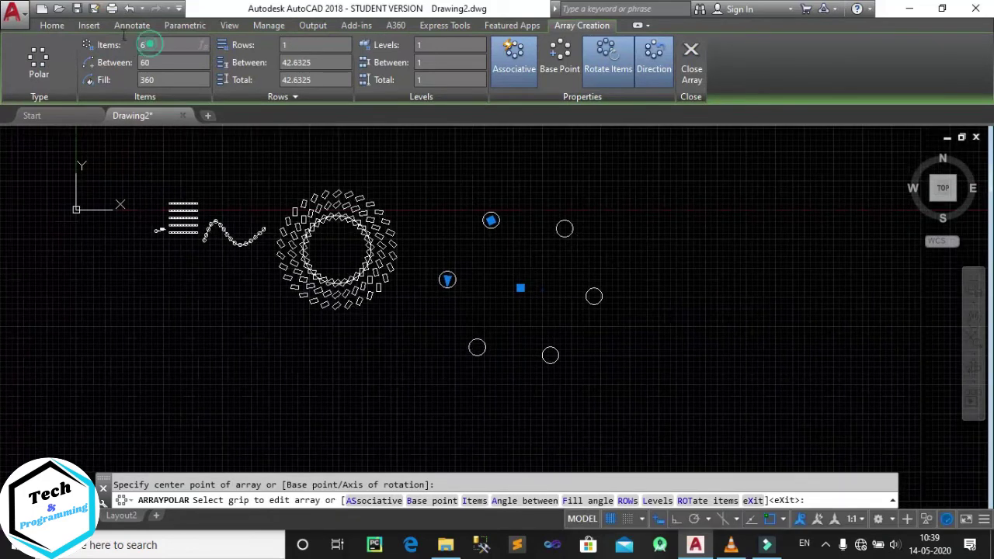
pyautogui.press('Return')
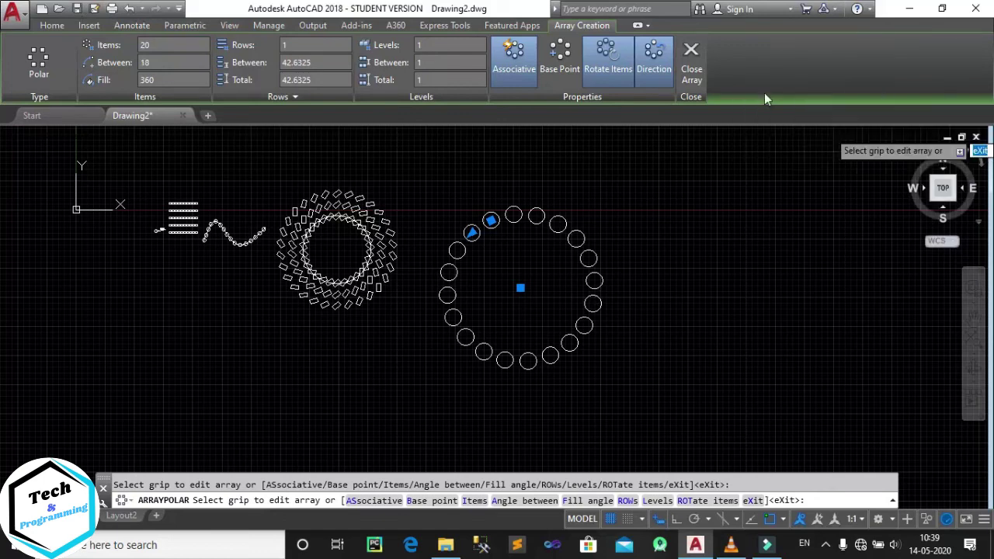
pyautogui.click(693, 70)
# Draw a long horizontal line in the empty space right of the circle array, with Ortho mode on
pyautogui.moveTo(695, 301)
pyautogui.mouseDown(button='middle')
pyautogui.moveTo(612, 309)
pyautogui.moveTo(628, 287)
pyautogui.mouseUp(button='middle')
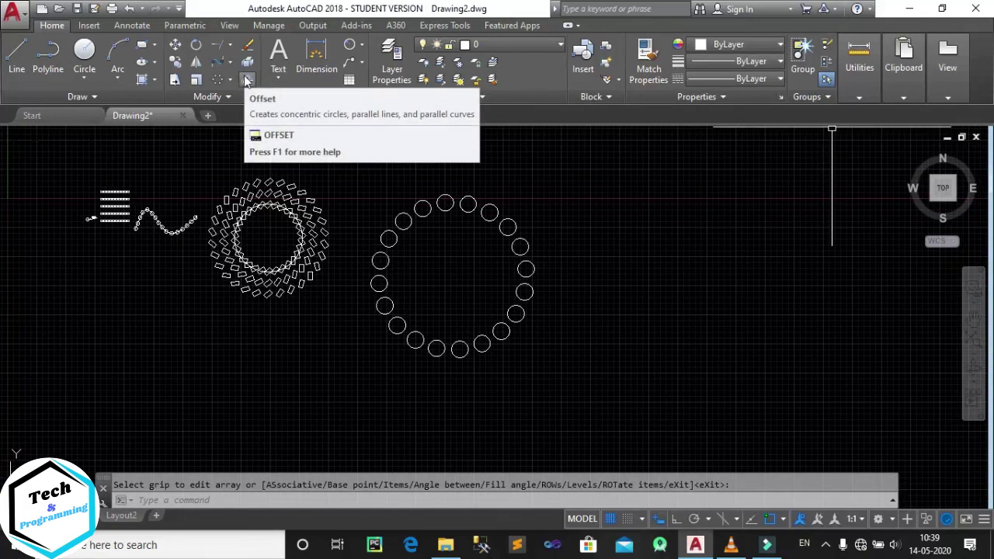
pyautogui.press('F10')
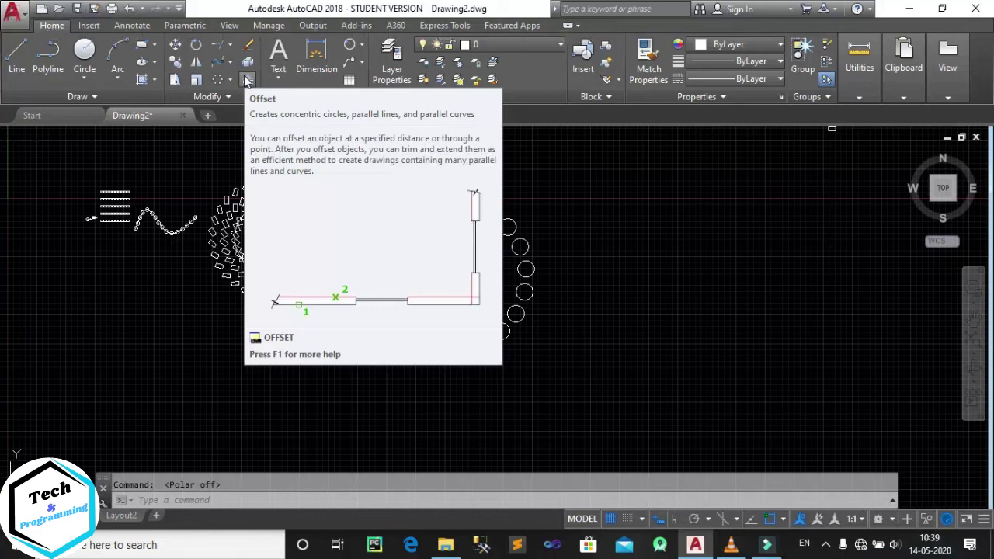
pyautogui.moveTo(536, 290); pyautogui.dragTo(481, 245, button='middle')
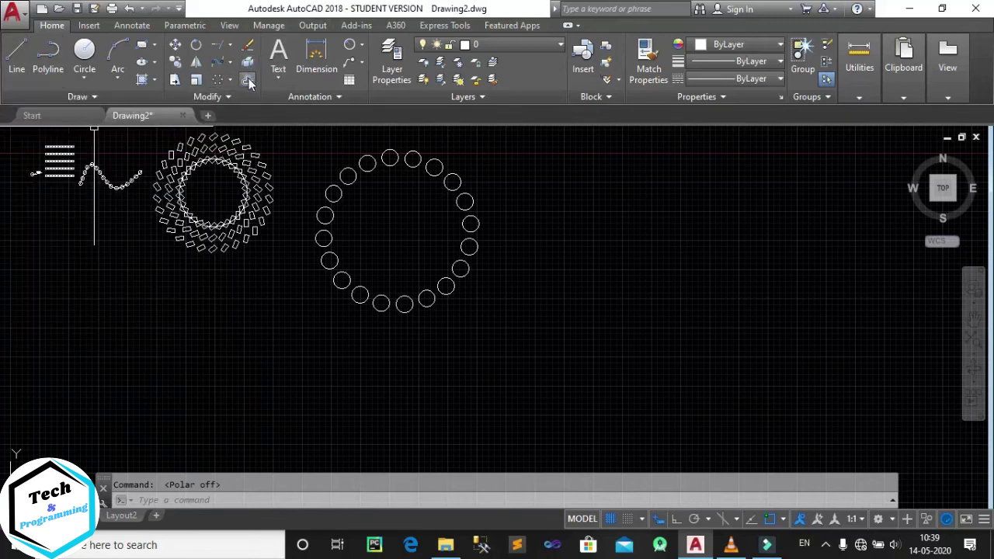
pyautogui.click(16, 53)
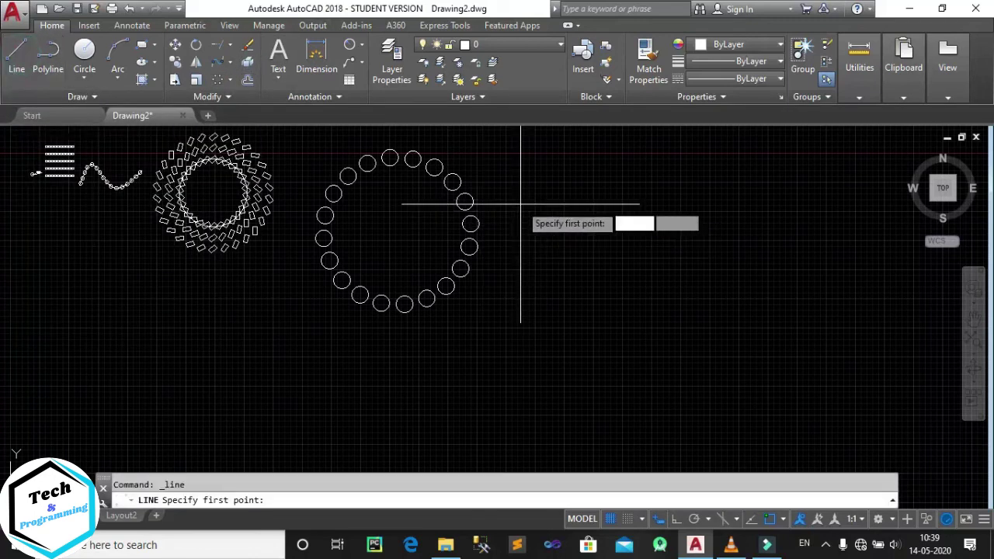
pyautogui.click(574, 244)
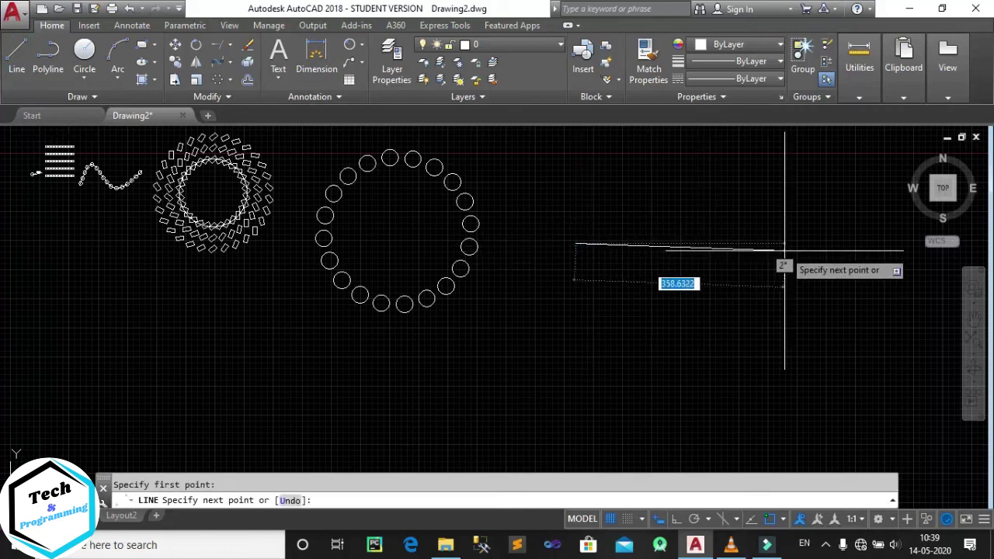
pyautogui.click(674, 520)
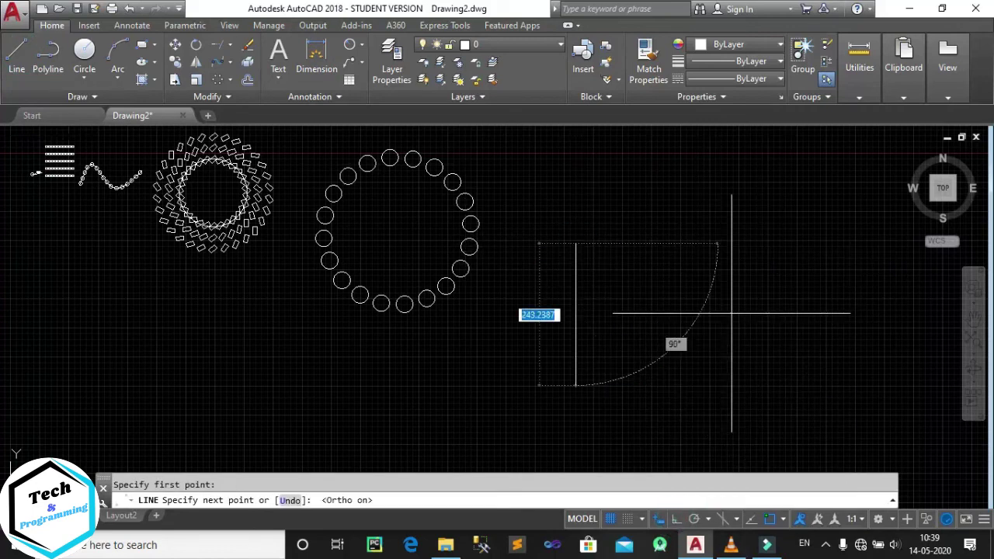
pyautogui.click(801, 215)
pyautogui.press('Return')
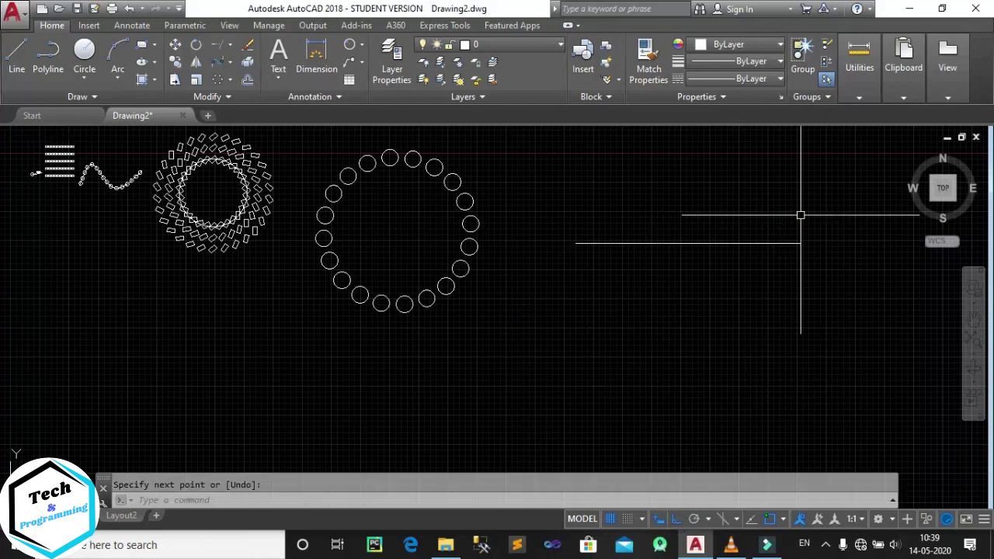
# Draw a large circle in the empty space to the right of the horizontal line
pyautogui.moveTo(856, 338); pyautogui.dragTo(419, 313, button='middle')
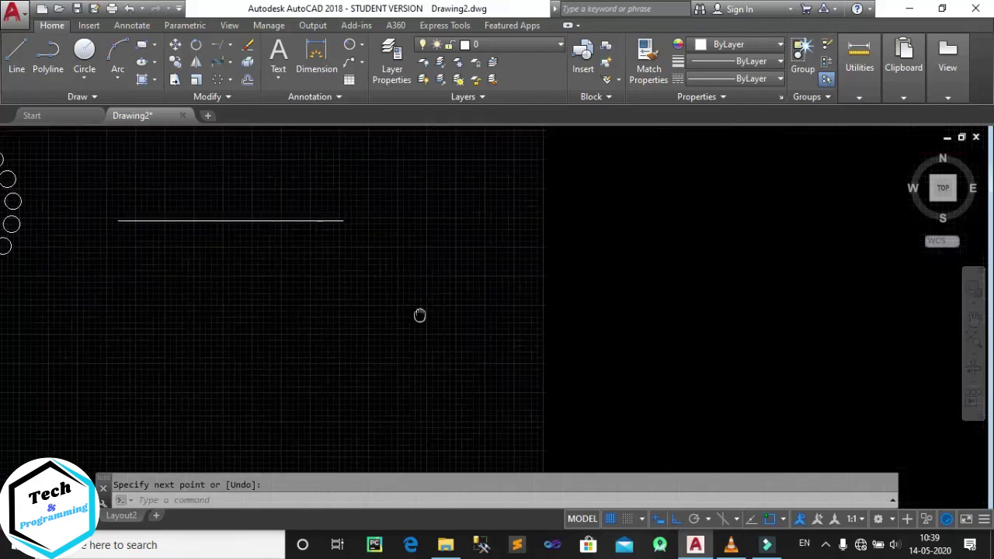
pyautogui.click(83, 53)
pyautogui.click(645, 265)
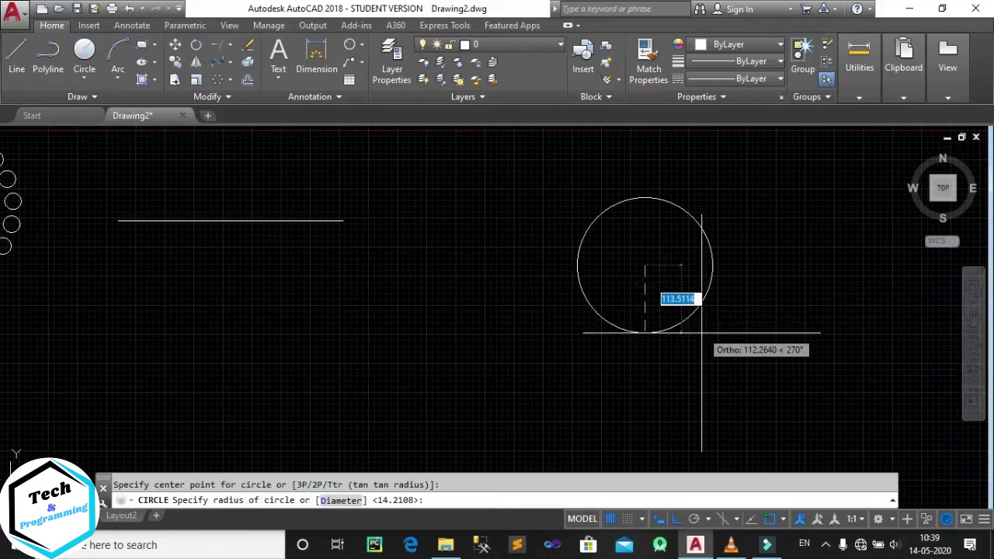
pyautogui.click(706, 360)
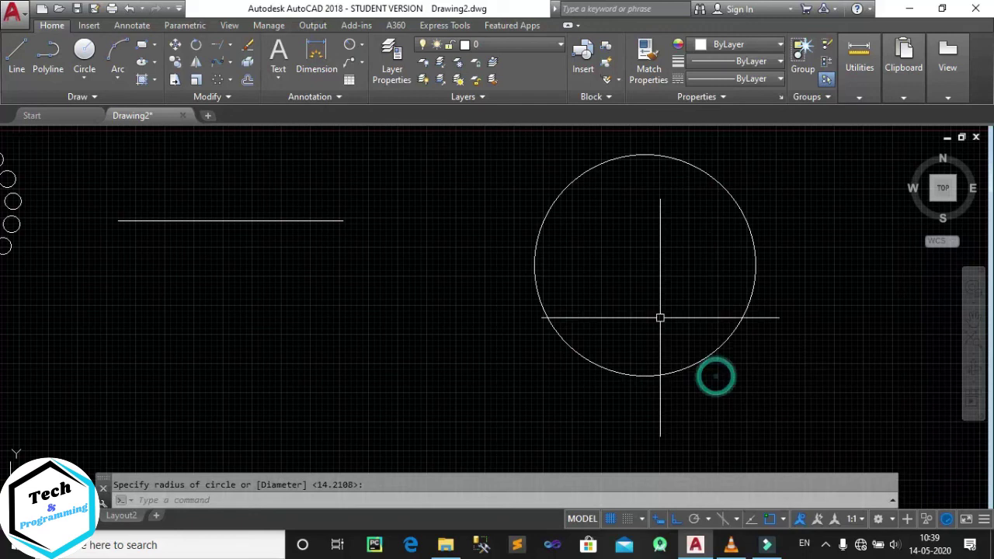
pyautogui.click(203, 220)
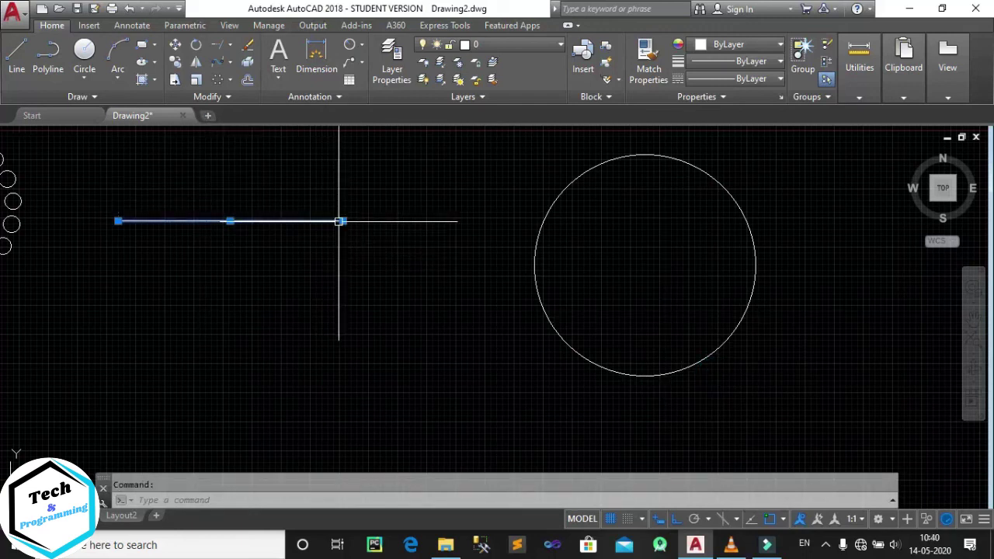
pyautogui.click(340, 221)
pyautogui.press('Escape')
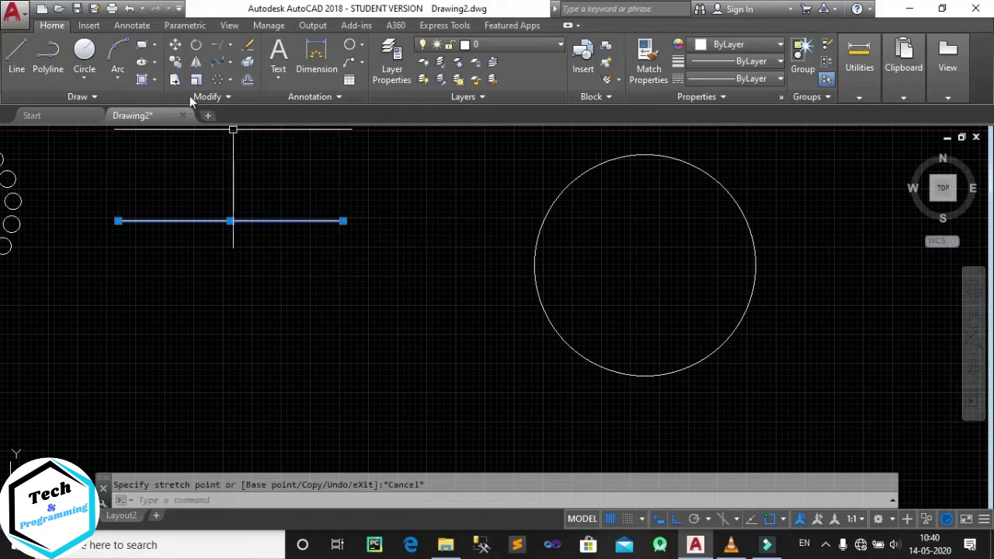
pyautogui.press('Escape')
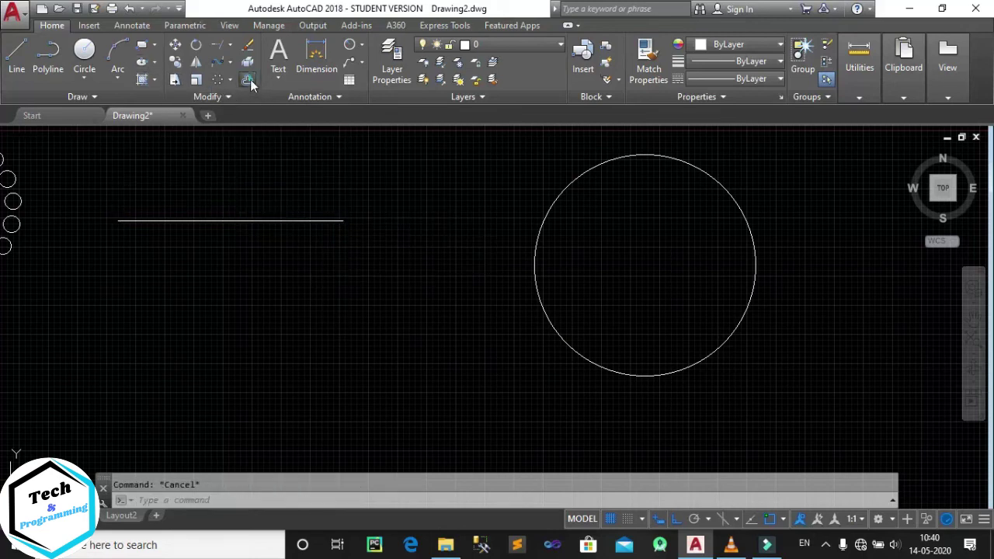
# Offset the horizontal line by a distance of 20, once below and once above the original
pyautogui.click(248, 80)
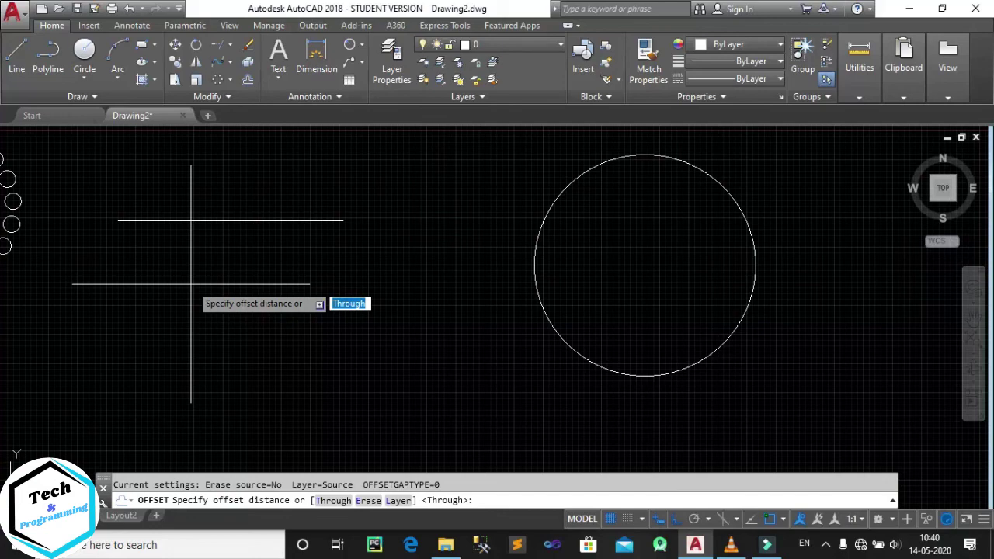
pyautogui.scroll(3, 203, 196)
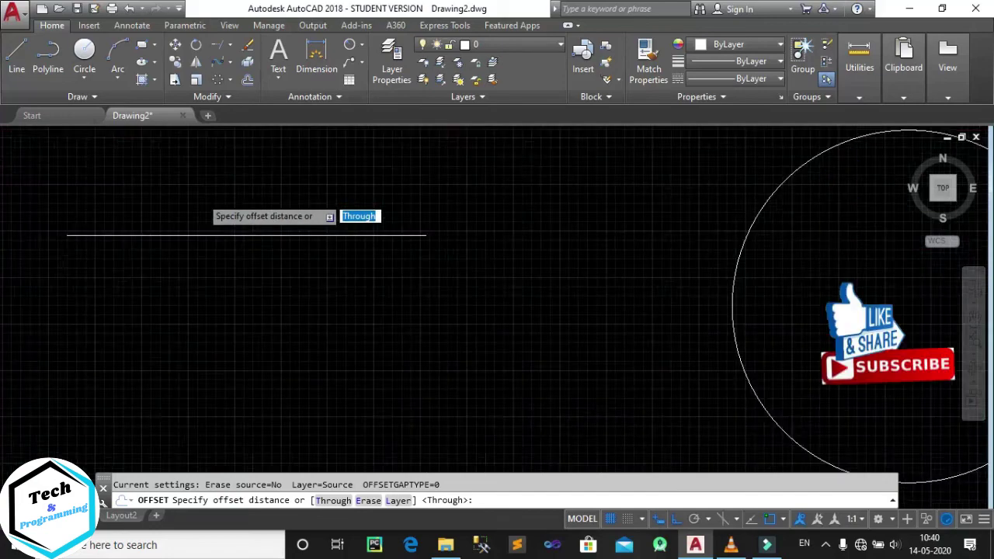
pyautogui.moveTo(202, 291)
pyautogui.mouseDown(button='middle')
pyautogui.moveTo(339, 252)
pyautogui.moveTo(272, 224)
pyautogui.mouseUp(button='middle')
pyautogui.scroll(-2, 338, 256)
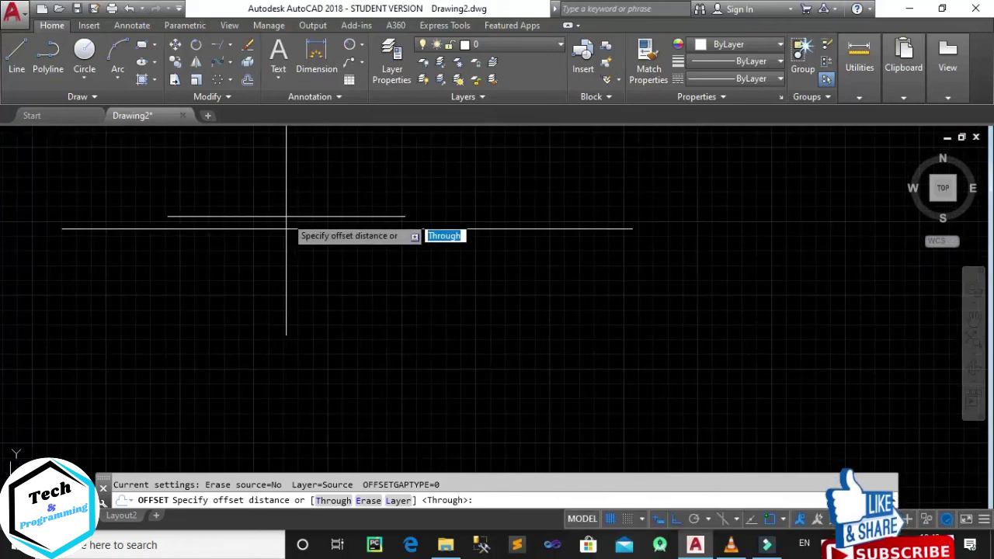
pyautogui.write('20')
pyautogui.press('Return')
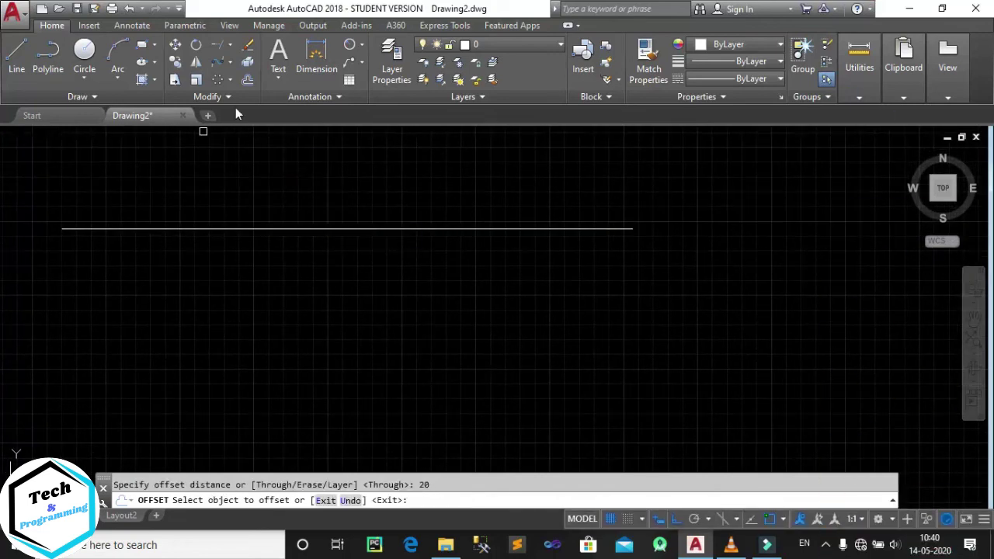
pyautogui.click(323, 229)
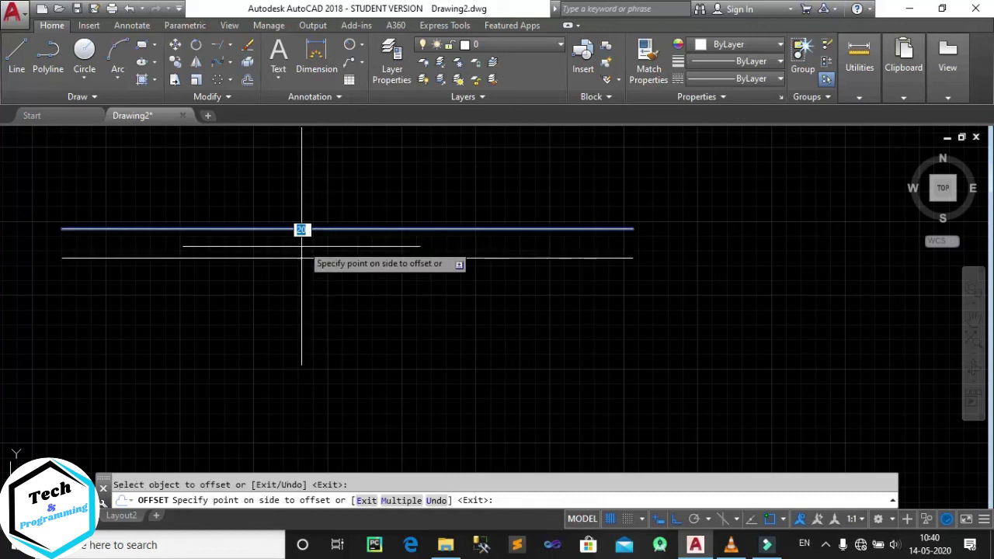
pyautogui.click(242, 319)
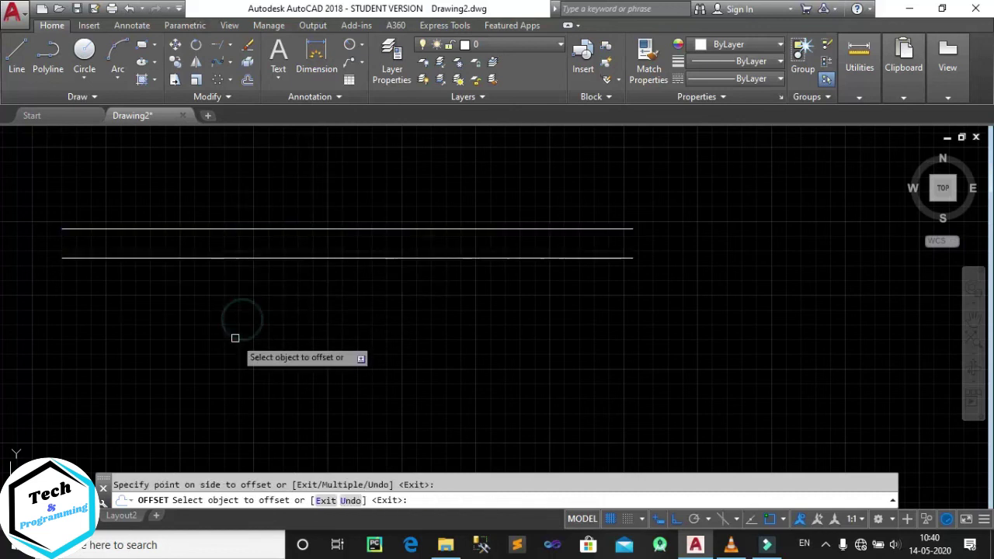
pyautogui.click(289, 230)
pyautogui.click(314, 155)
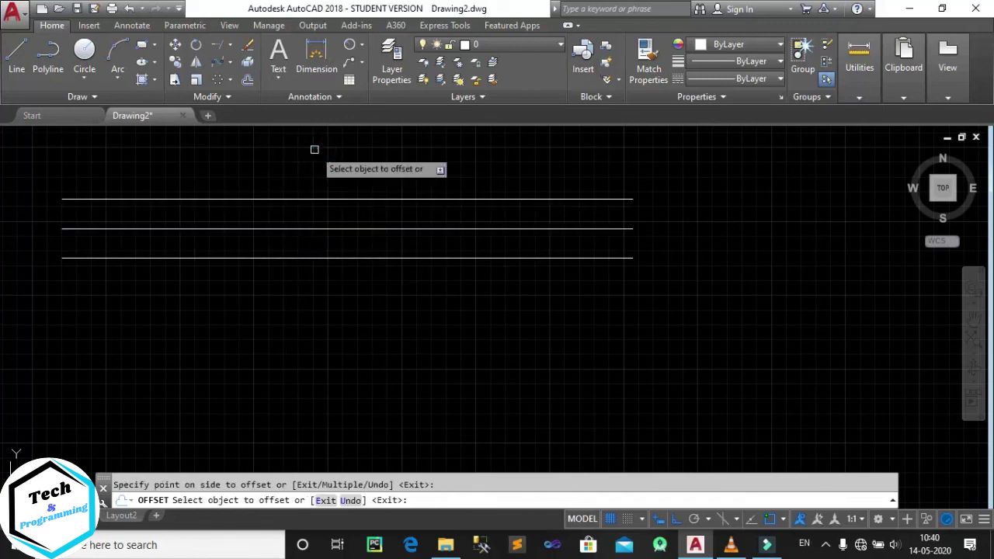
# Offset the large circle once outward and once inward at the same distance of 20, and finish the Offset command
pyautogui.scroll(-2, 361, 262)
pyautogui.moveTo(488, 259); pyautogui.dragTo(69, 256, button='middle')
pyautogui.moveTo(486, 312); pyautogui.dragTo(263, 282, button='middle')
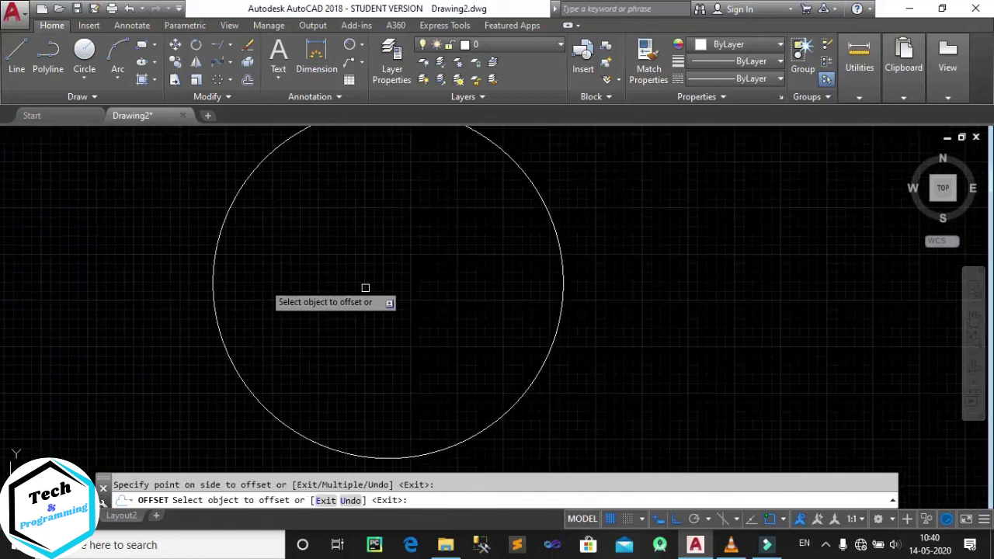
pyautogui.scroll(-2, 440, 283)
pyautogui.moveTo(439, 283); pyautogui.dragTo(389, 300, button='middle')
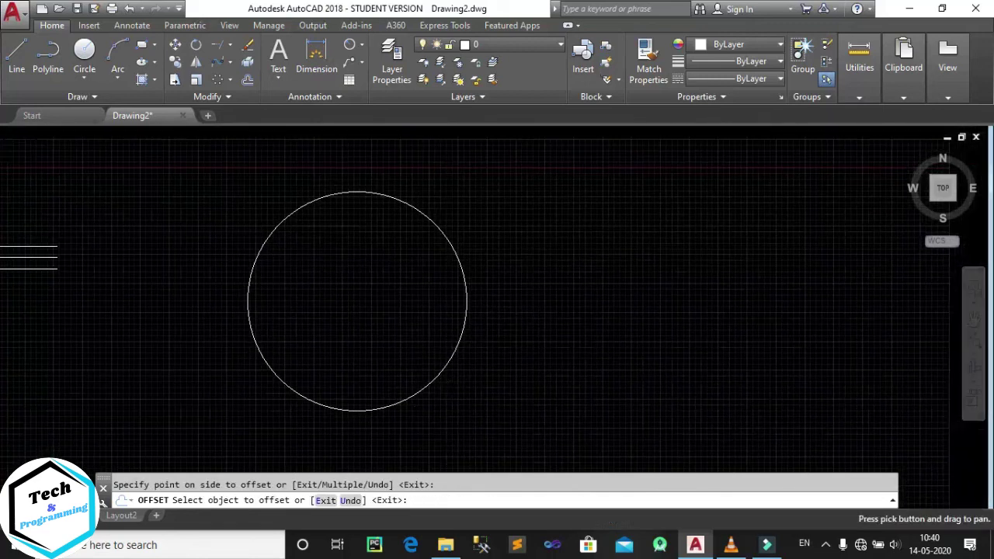
pyautogui.click(279, 216)
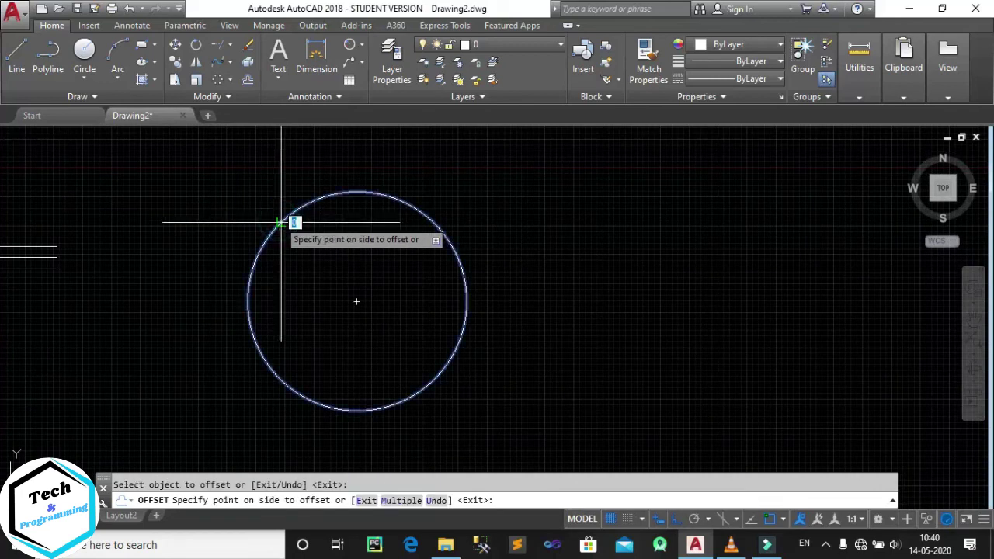
pyautogui.click(194, 169)
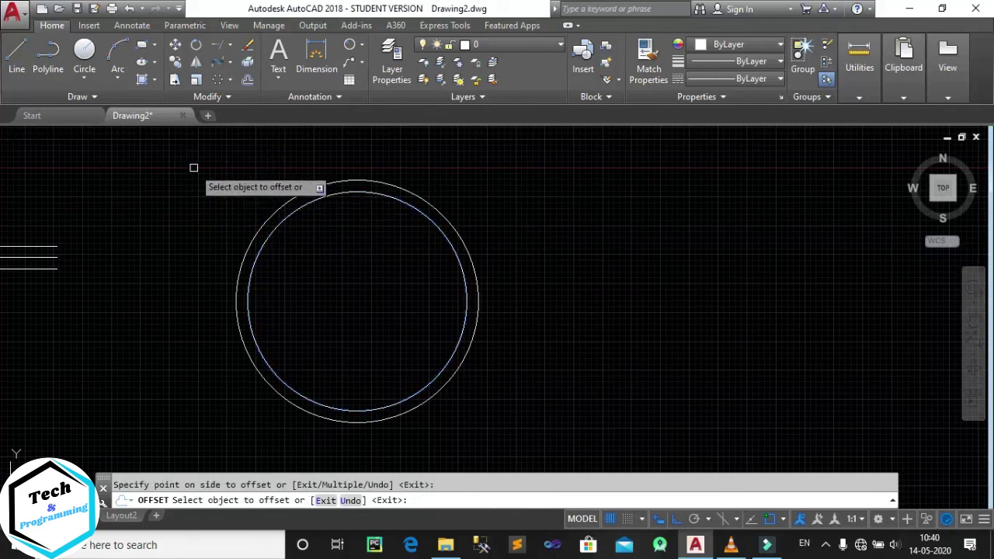
pyautogui.click(266, 236)
pyautogui.click(428, 302)
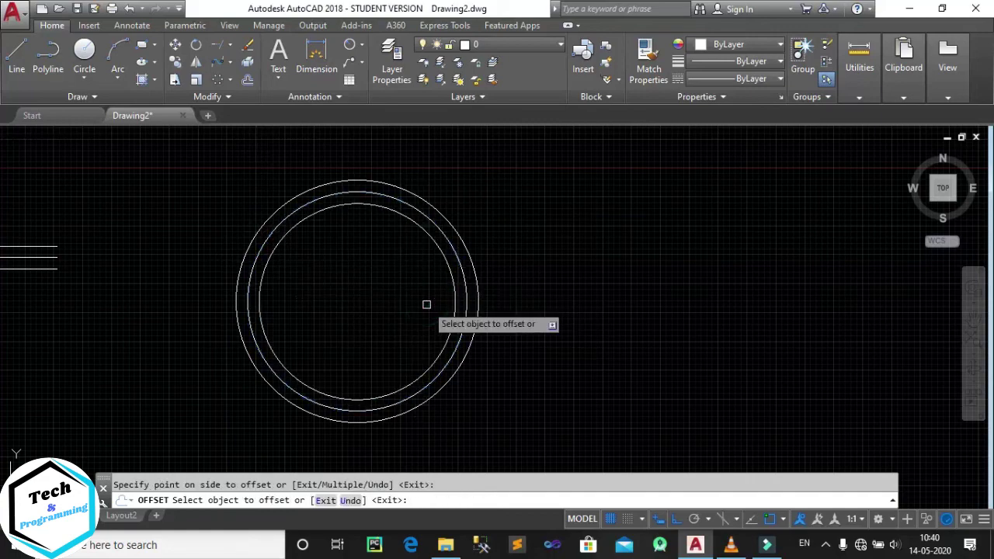
pyautogui.rightClick(550, 225)
pyautogui.click(568, 237)
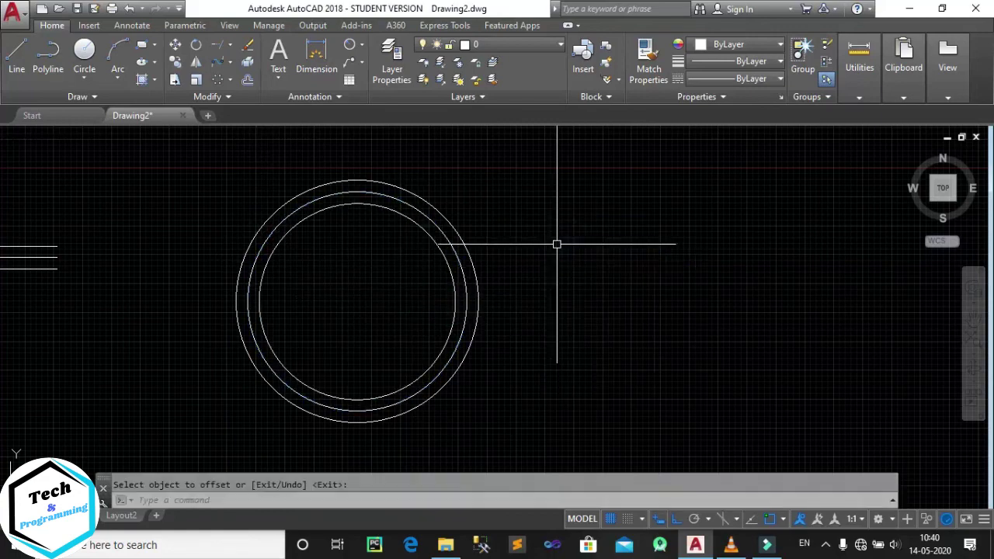